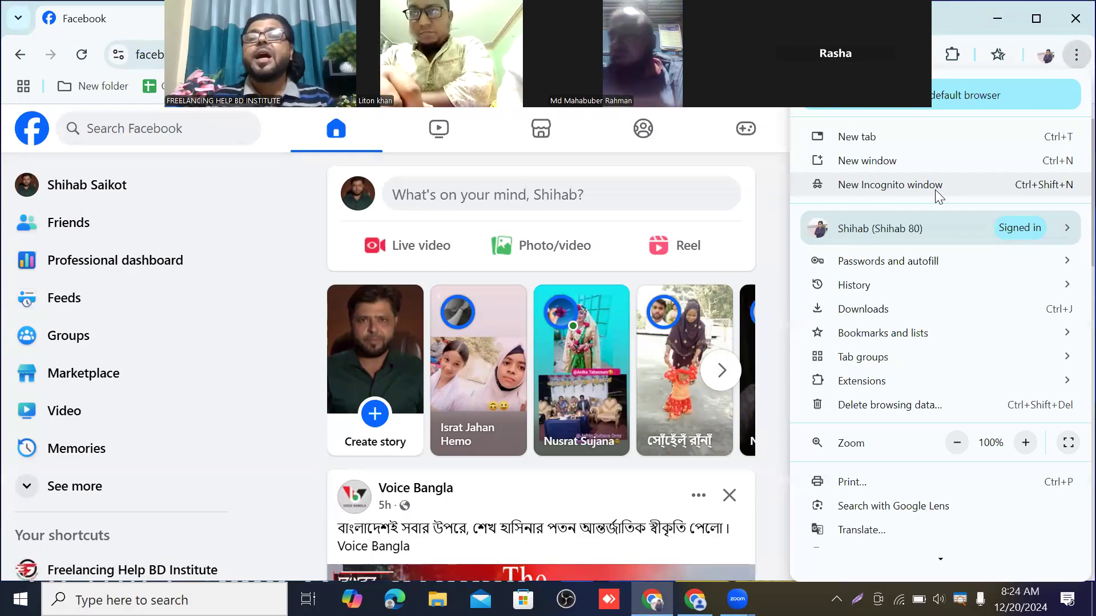
Open fiverr.com in a new Chrome Incognito window, reaching its press-and-hold verification page
left_click(936, 185)
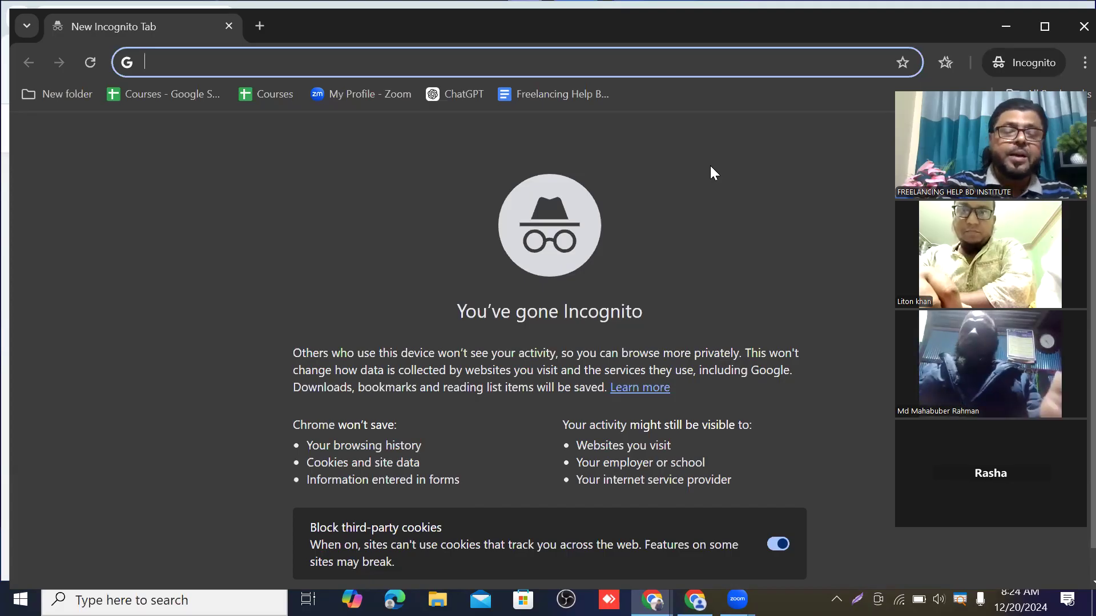
type("f")
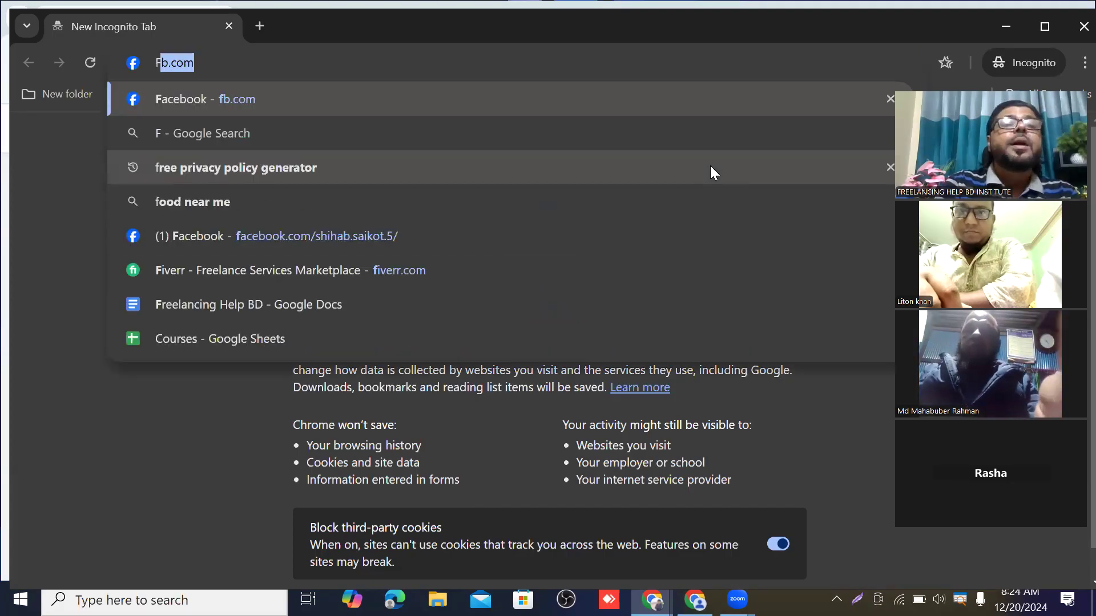
type("i")
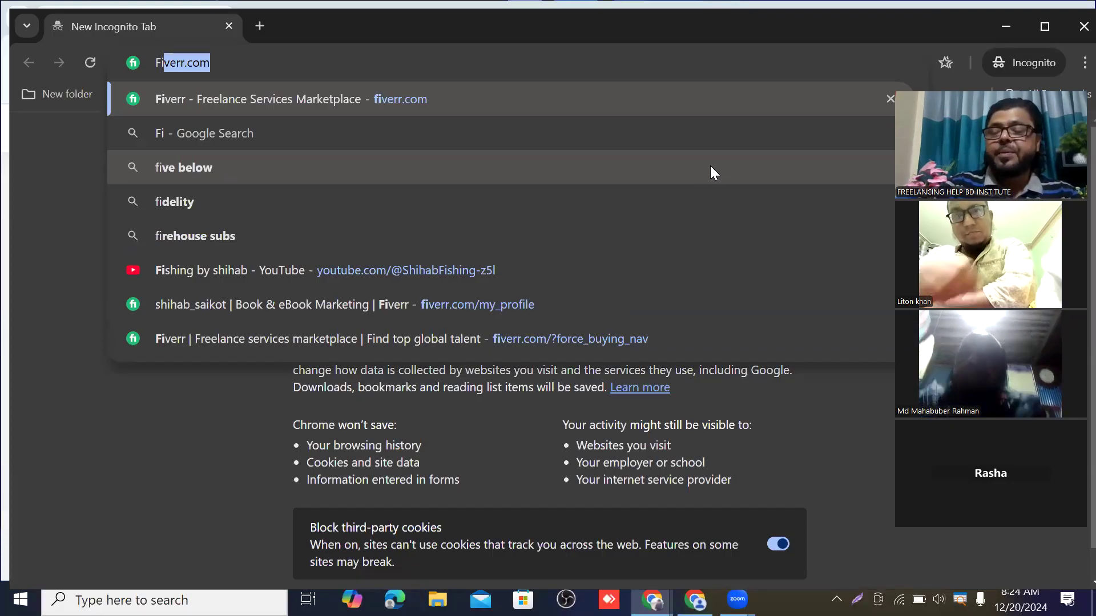
key("Return")
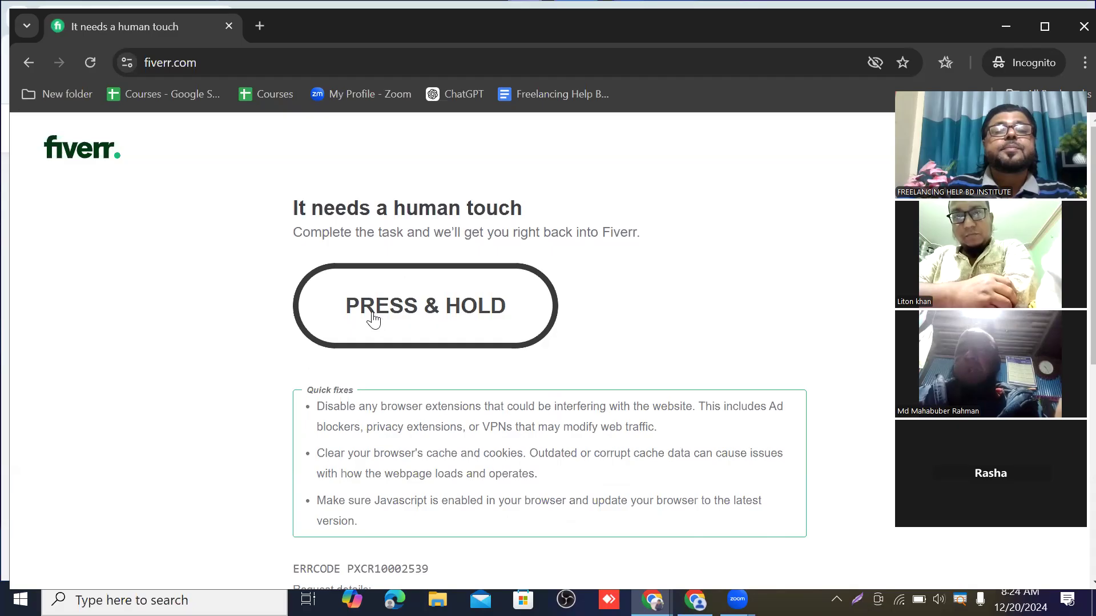
Pass Fiverr's press-and-hold check and search for 'facebook page create and setup' gigs
left_click_drag(375, 312, 374, 313)
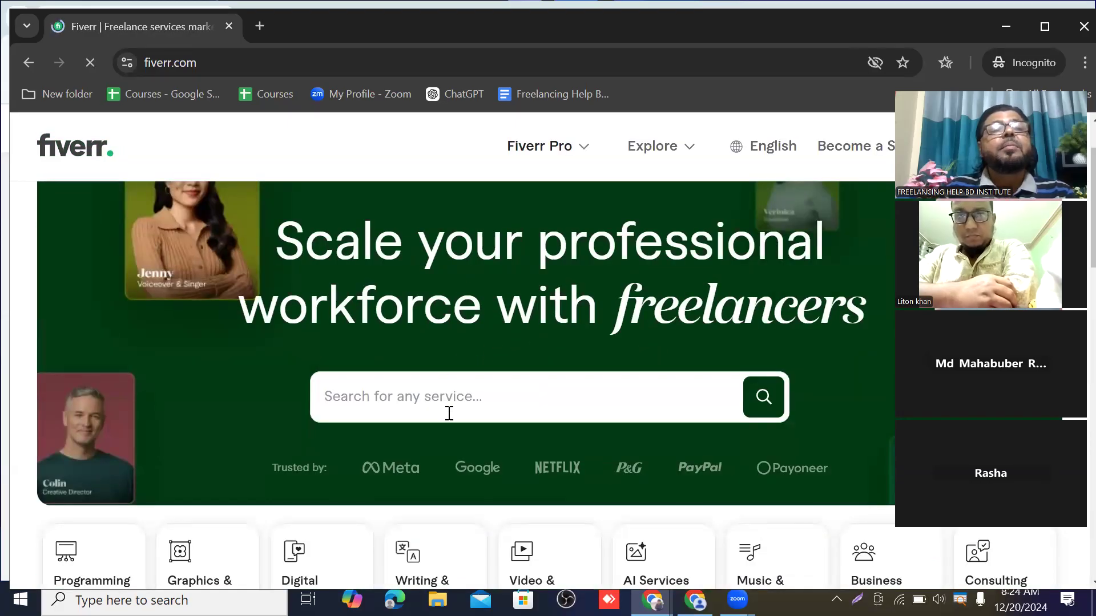
left_click(361, 396)
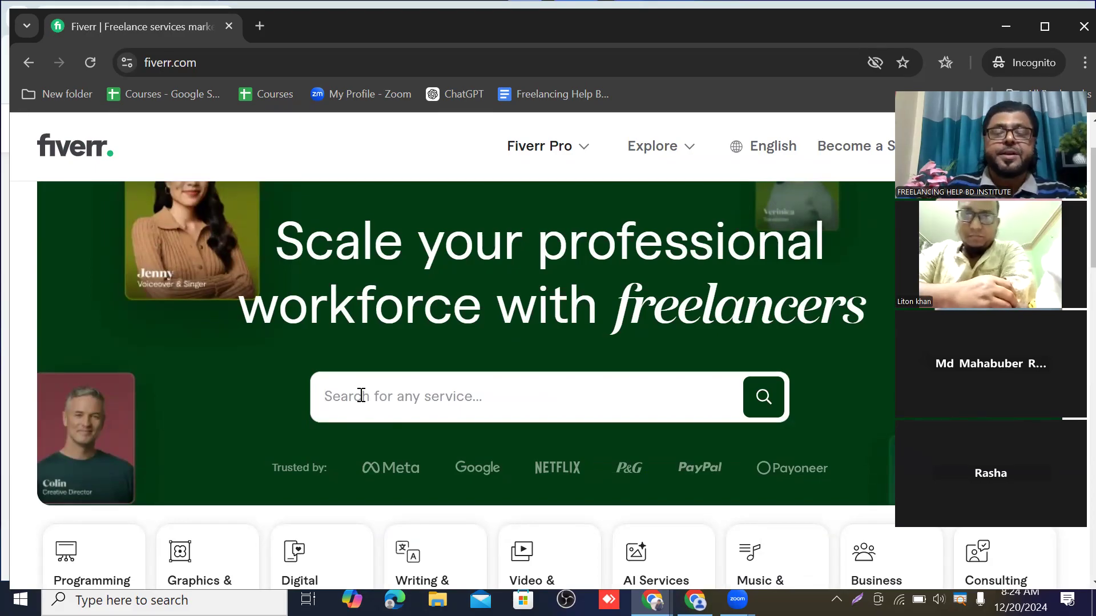
type("Fa")
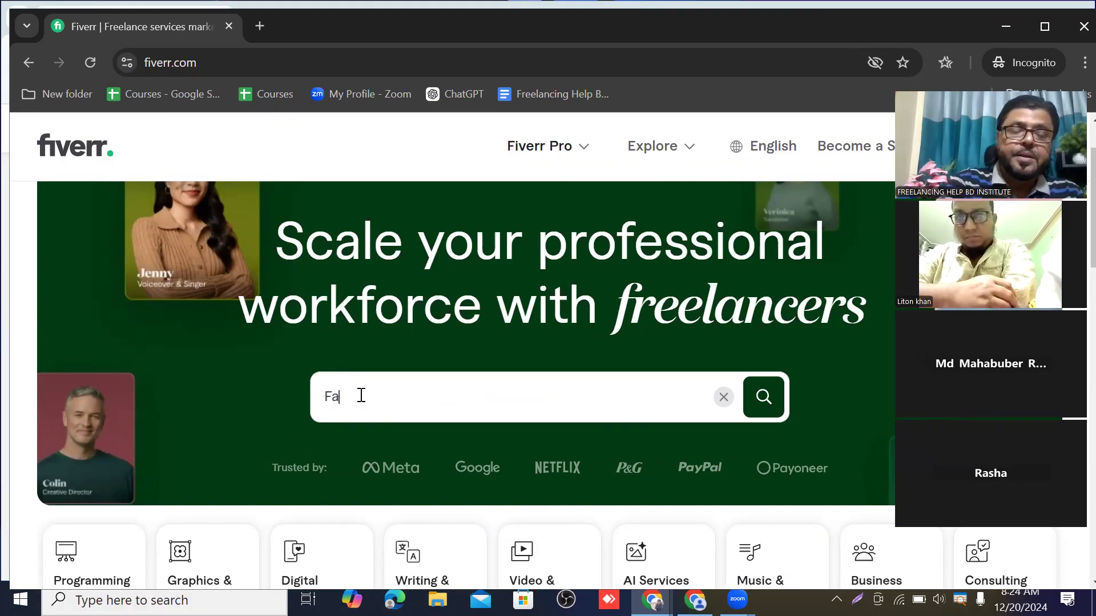
type("ce")
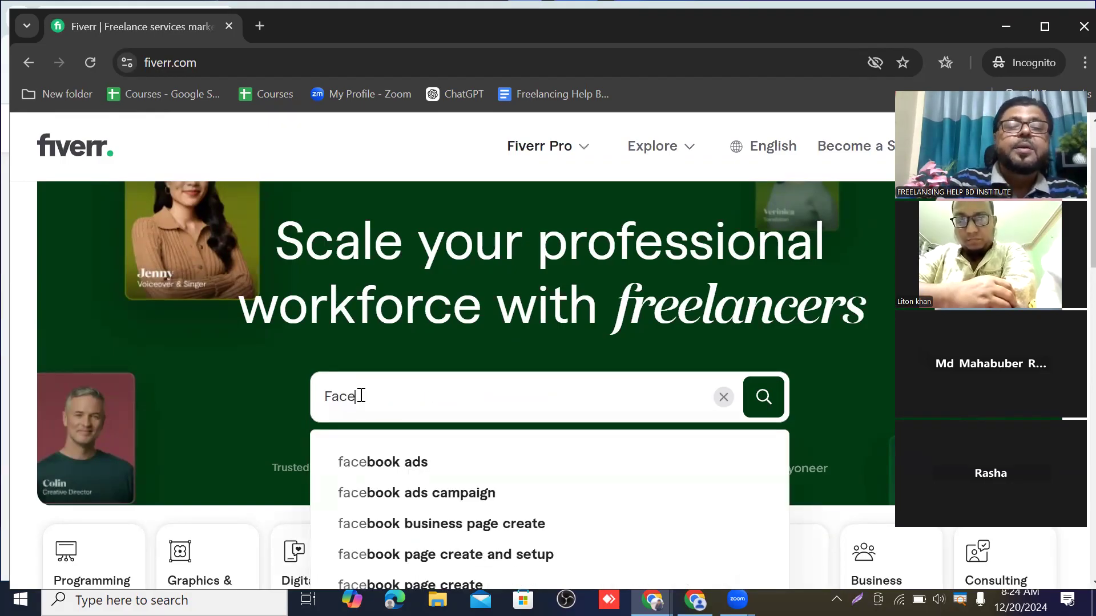
type("b")
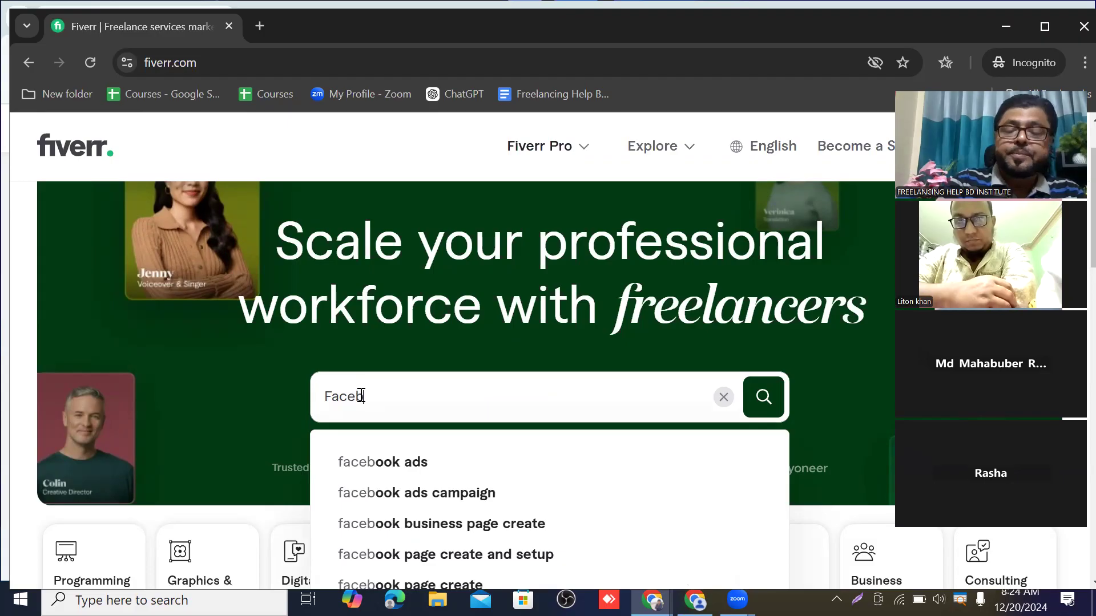
type("ook")
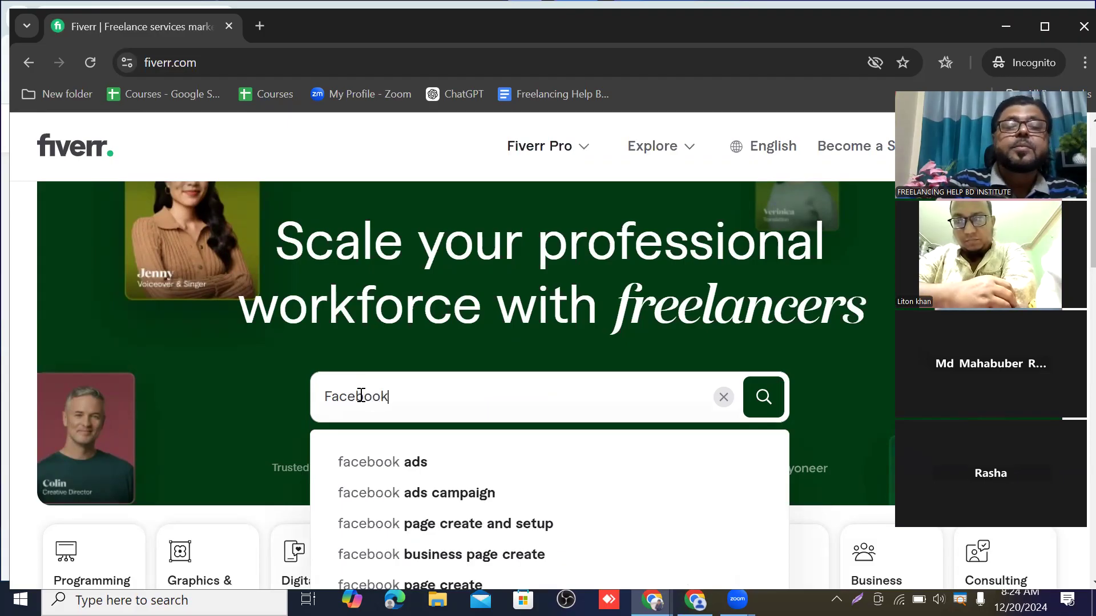
type(" p")
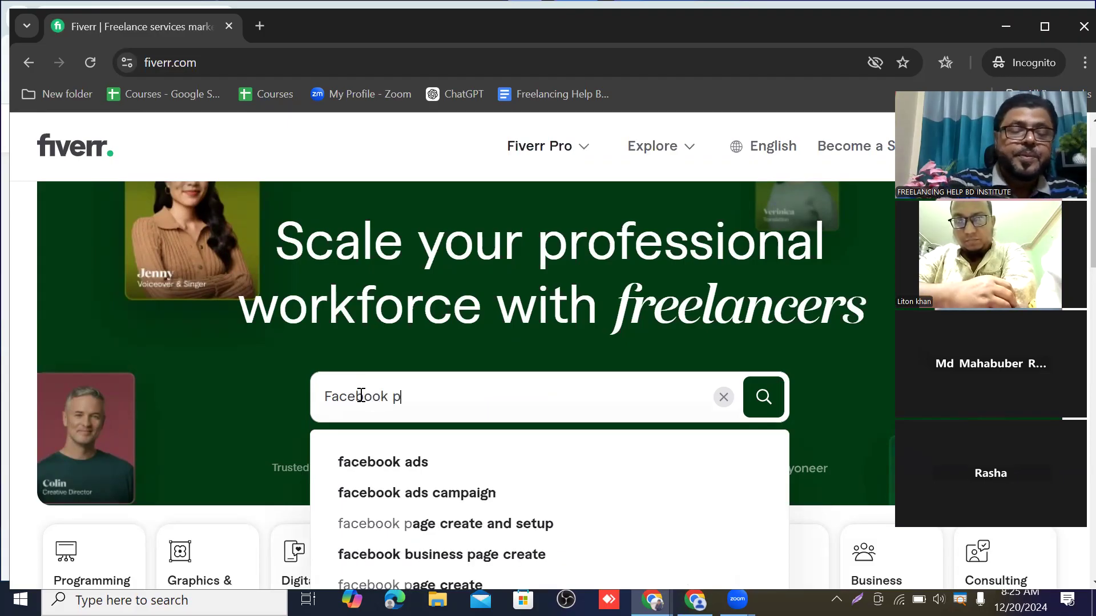
type("age")
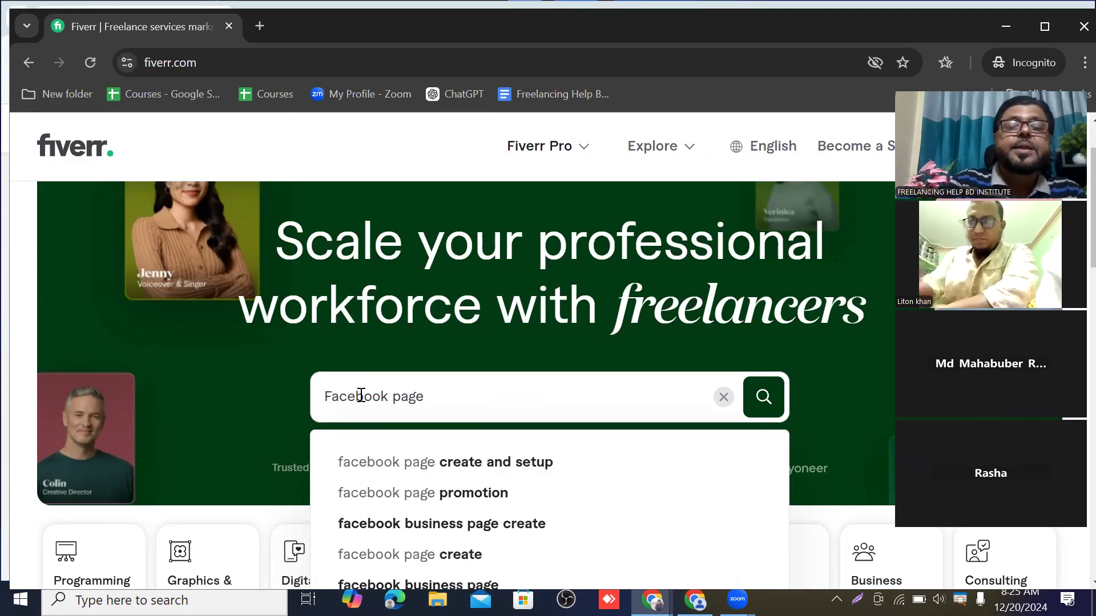
left_click(472, 469)
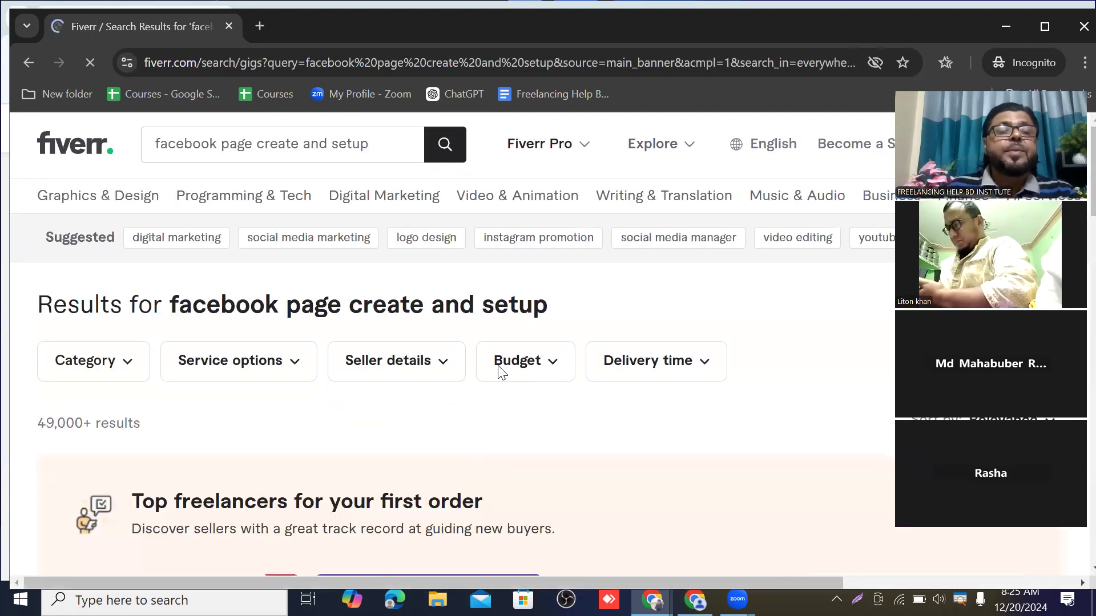
scroll(499, 371, "down", 1)
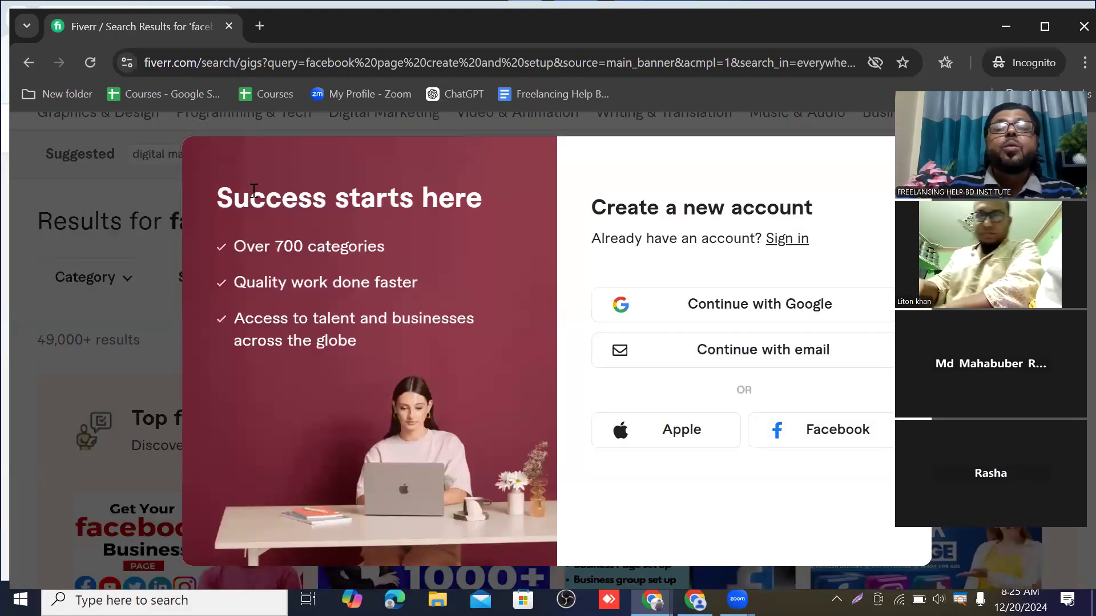
left_click(145, 202)
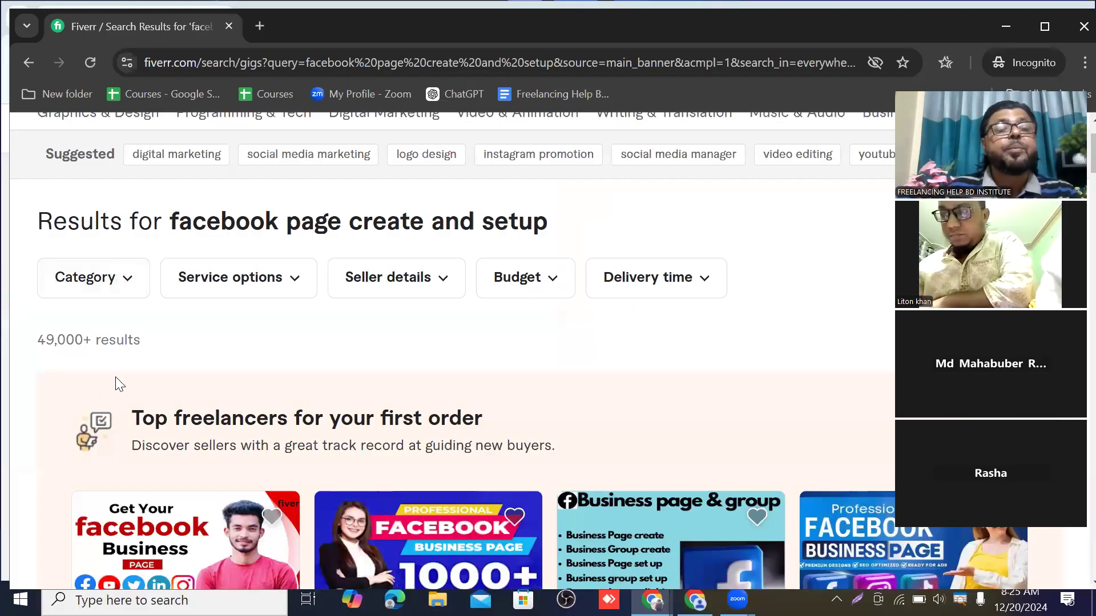
scroll(365, 357, "down", 1)
scroll(394, 348, "down", 2)
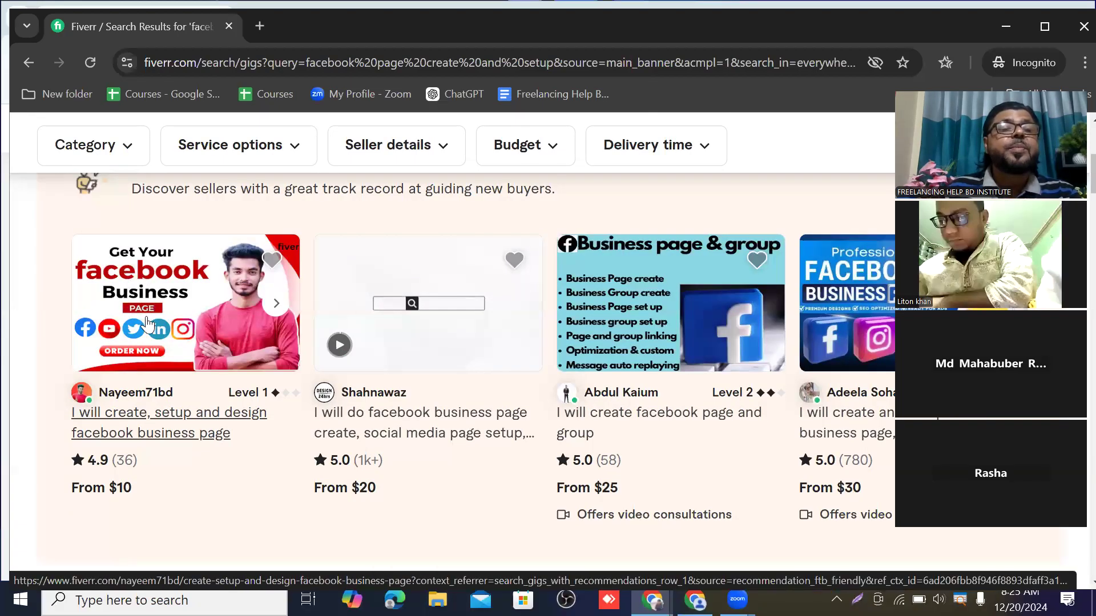
scroll(411, 296, "up", 2)
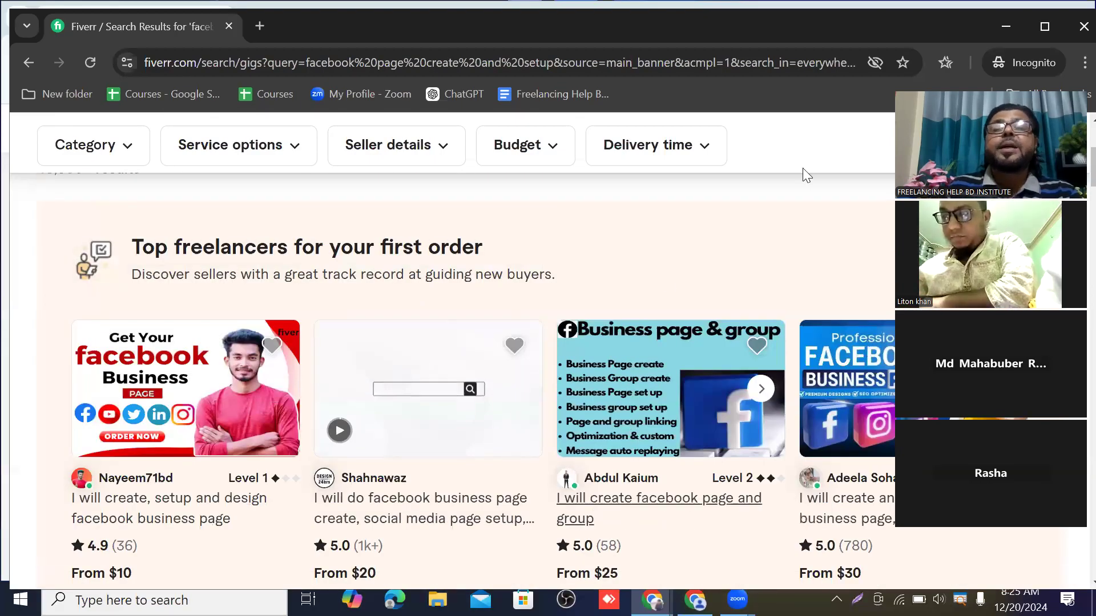
scroll(425, 375, "down", 3)
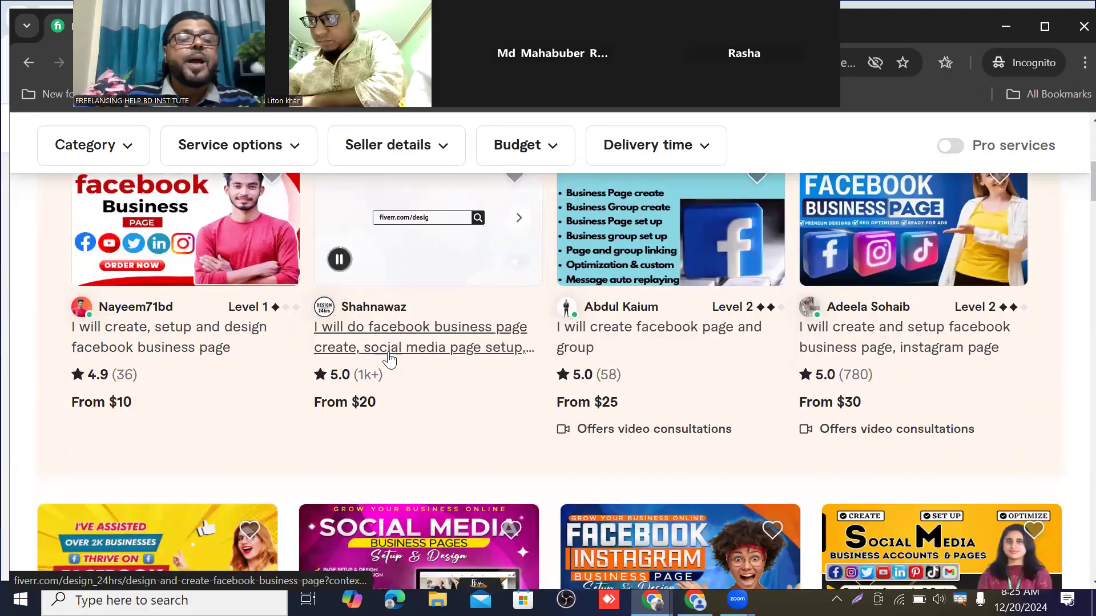
scroll(169, 387, "up", 3)
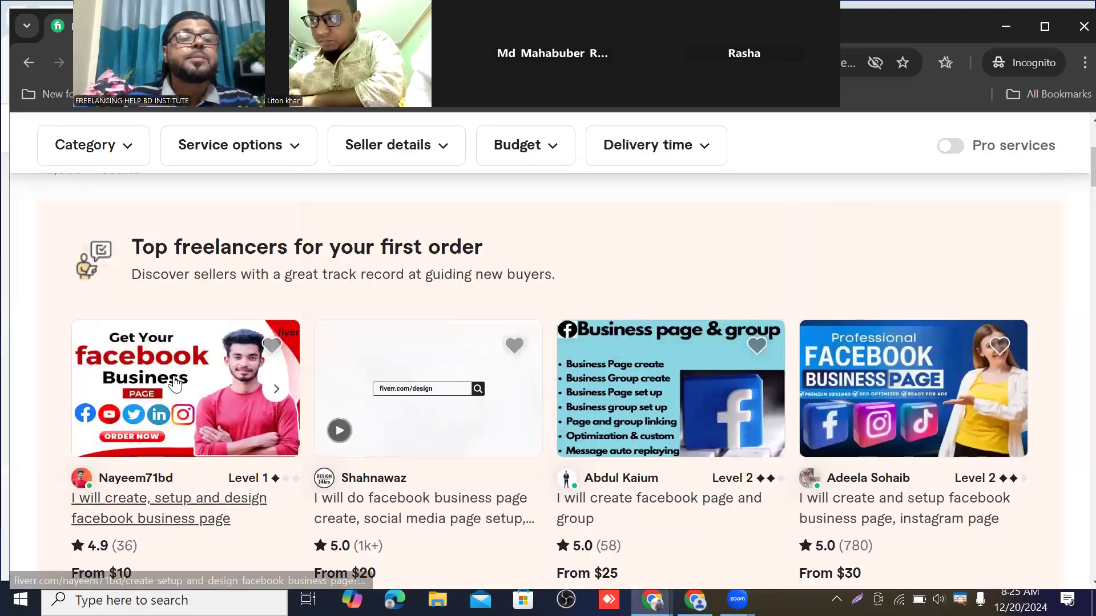
scroll(203, 383, "up", 3)
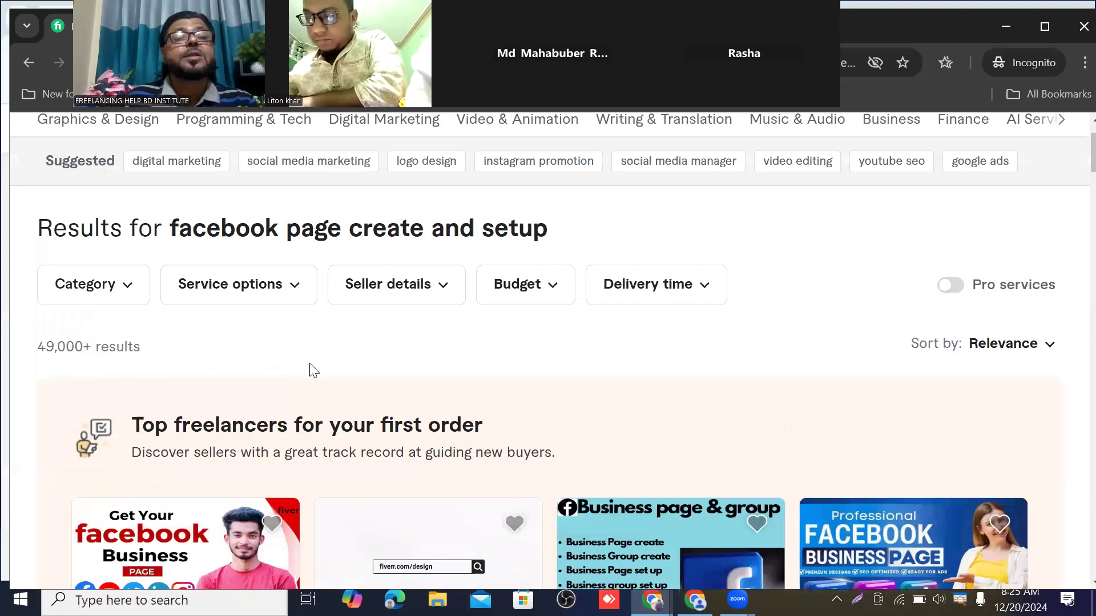
Scroll through the 'facebook page create and setup' gig results toward the pagination bar
scroll(423, 365, "down", 6)
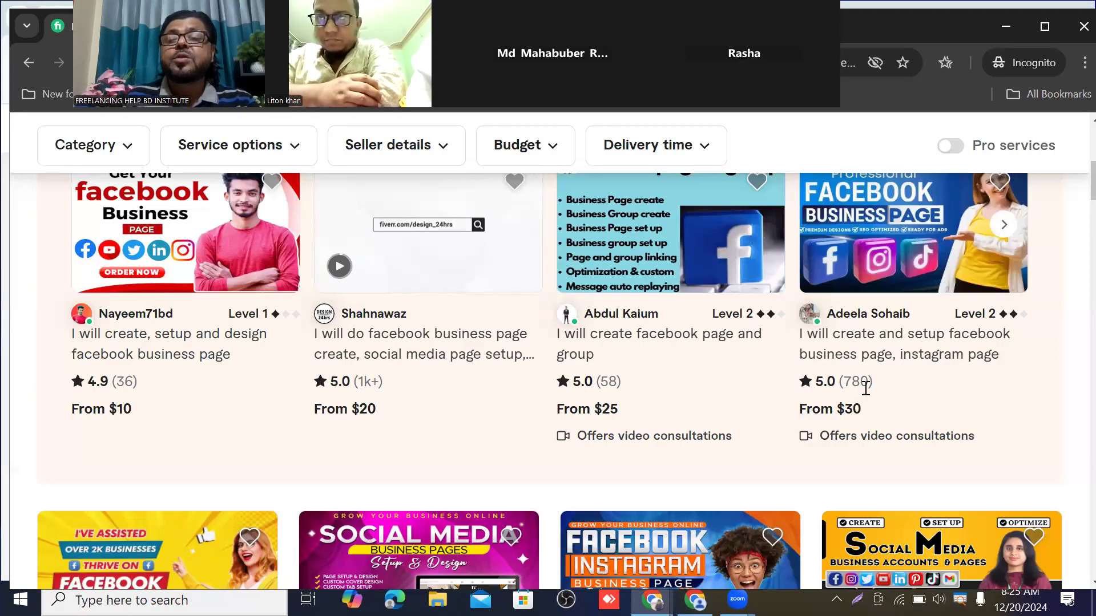
scroll(668, 385, "down", 2)
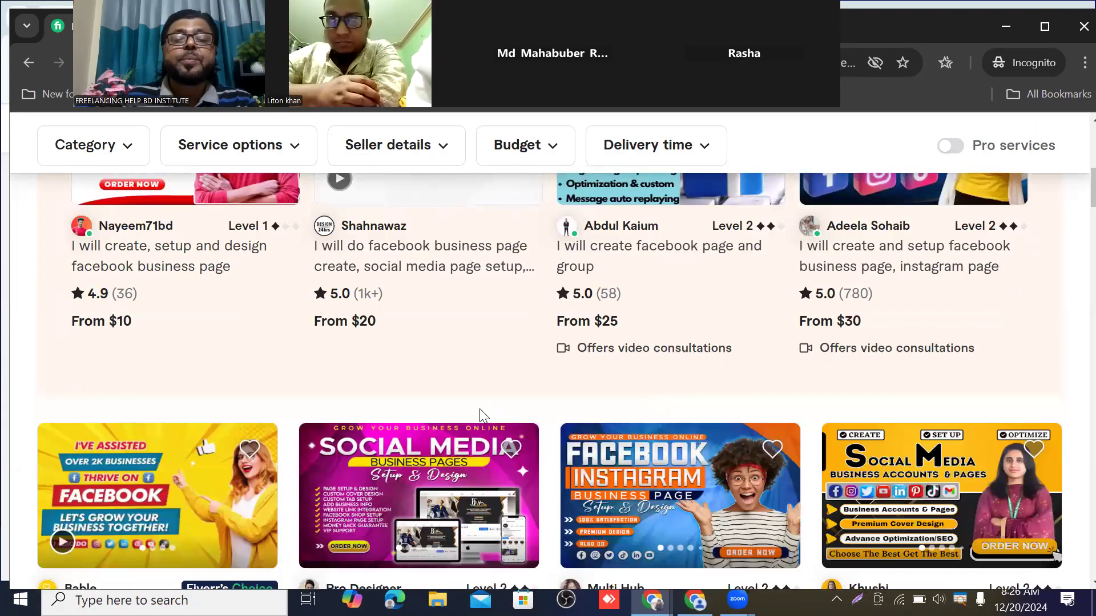
scroll(479, 409, "down", 1)
scroll(442, 401, "down", 3)
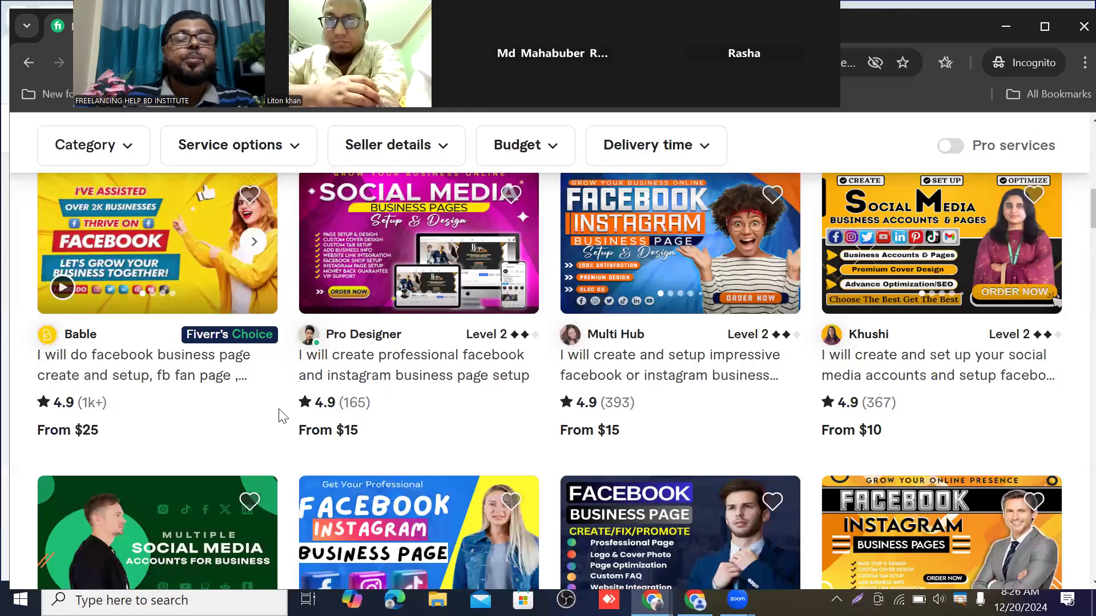
scroll(784, 411, "down", 3)
scroll(783, 409, "down", 3)
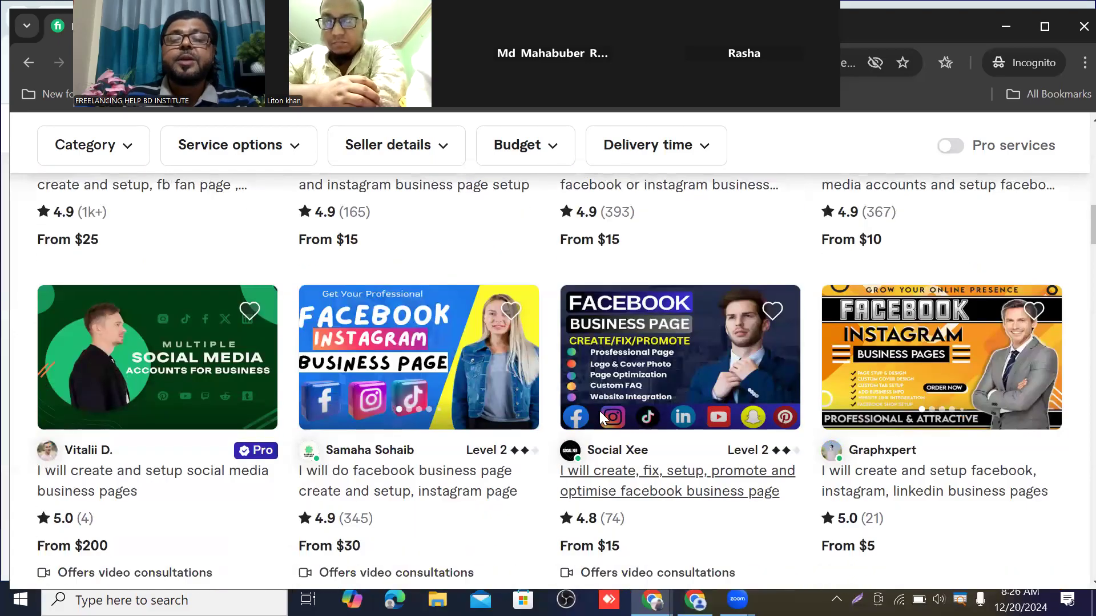
scroll(693, 374, "down", 12)
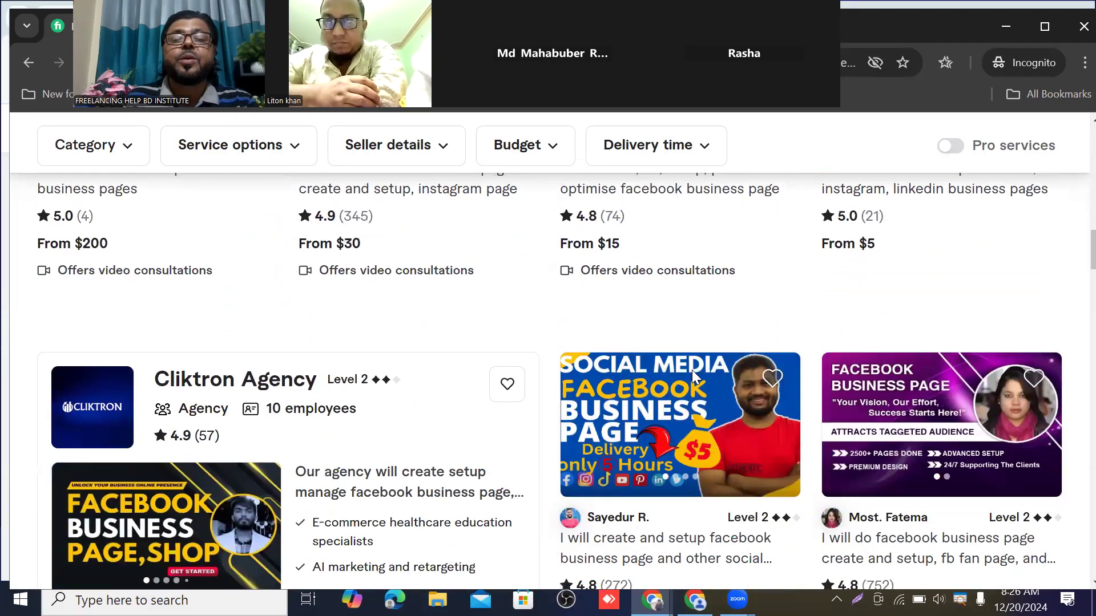
scroll(479, 445, "down", 1)
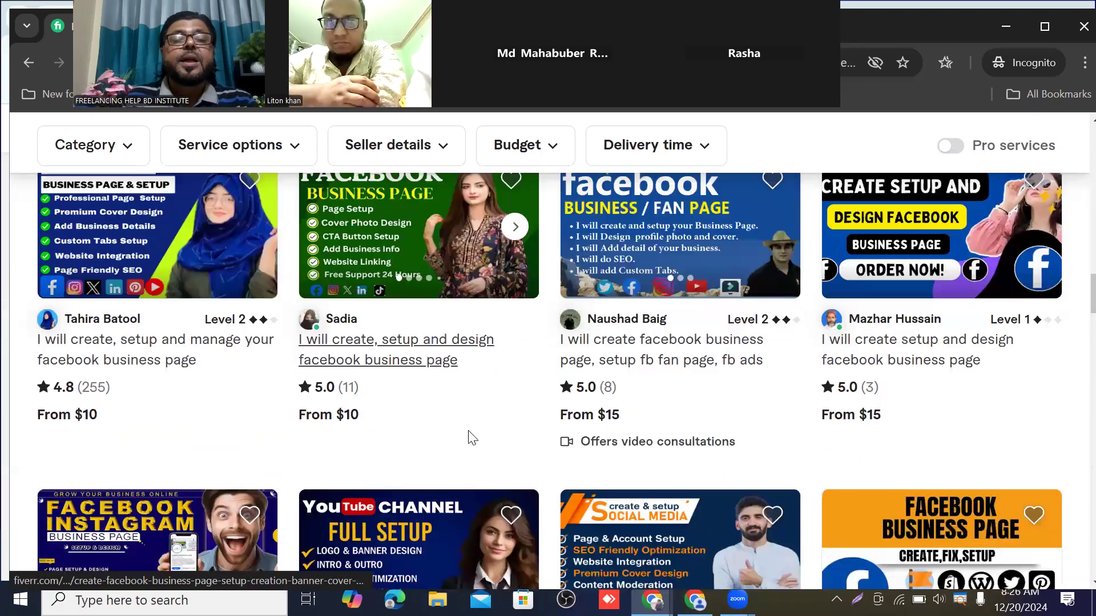
scroll(342, 400, "down", 4)
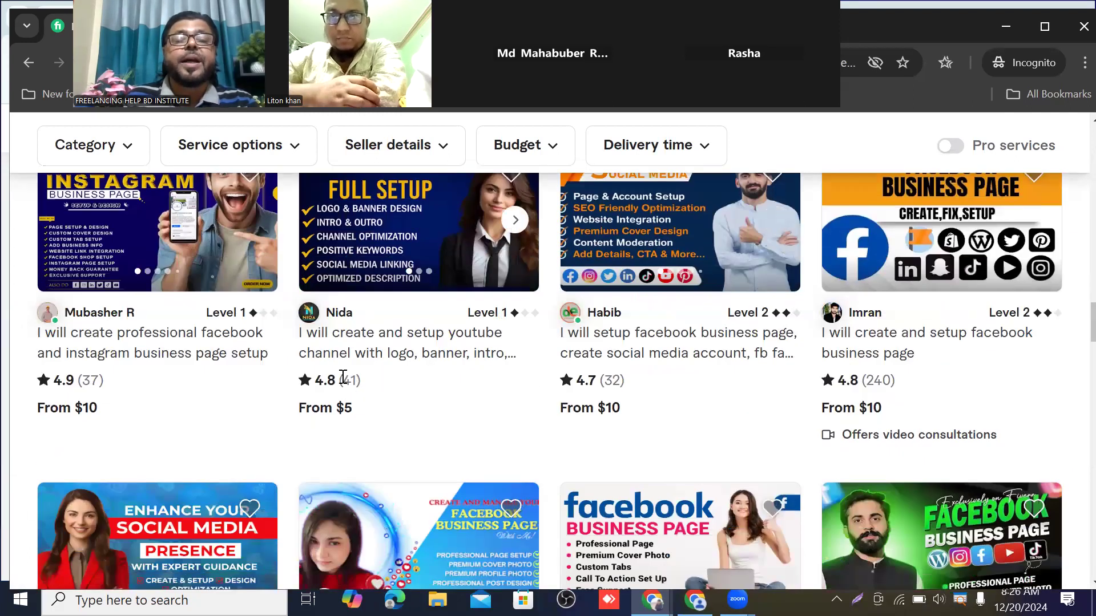
scroll(433, 394, "down", 8)
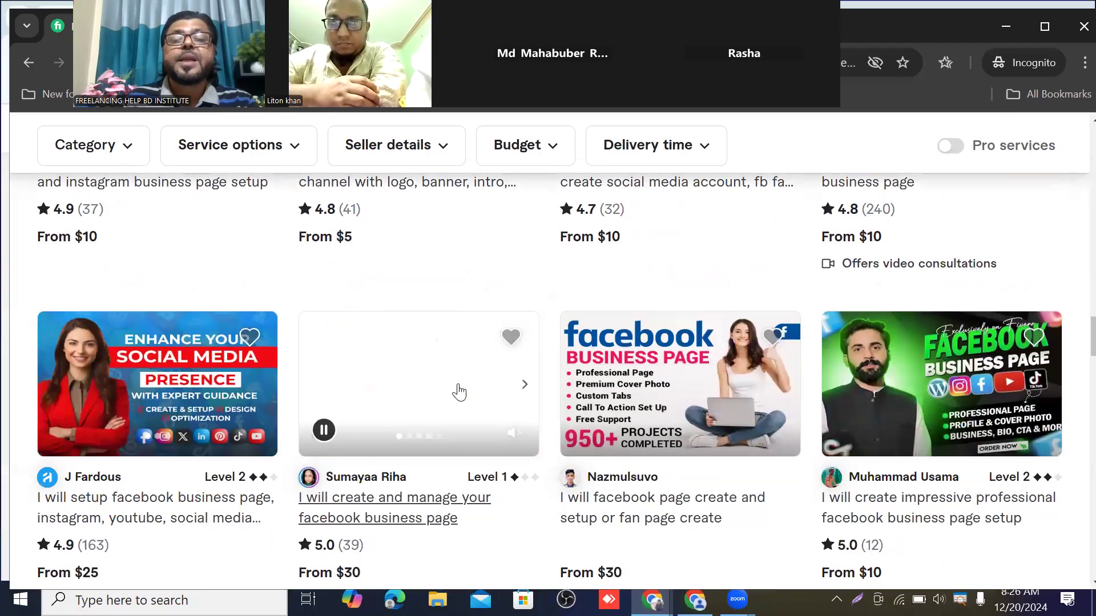
scroll(502, 380, "down", 7)
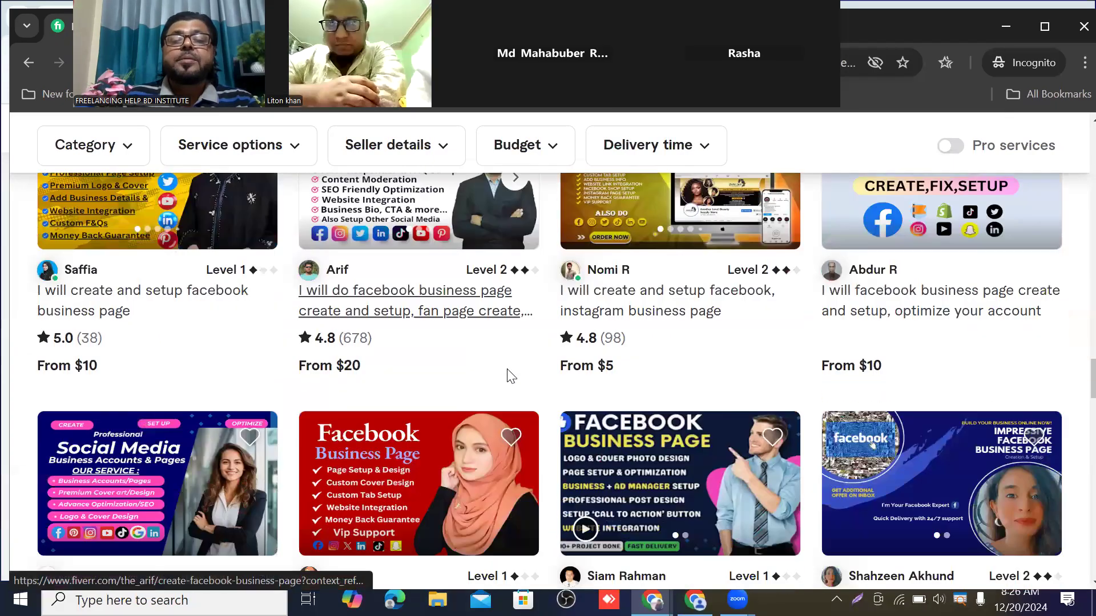
scroll(510, 373, "down", 6)
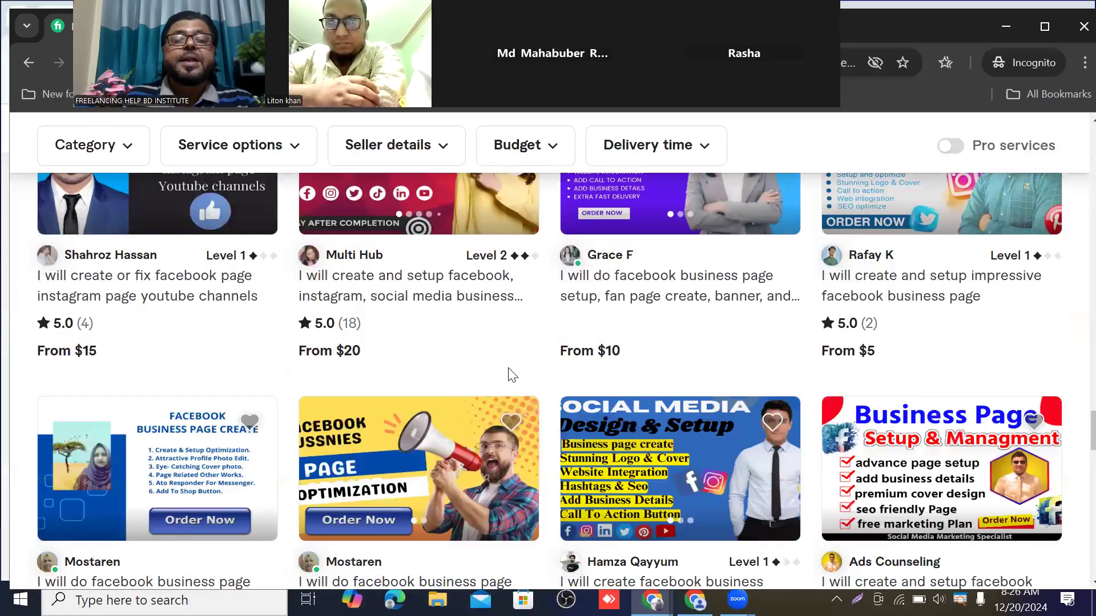
scroll(592, 317, "down", 6)
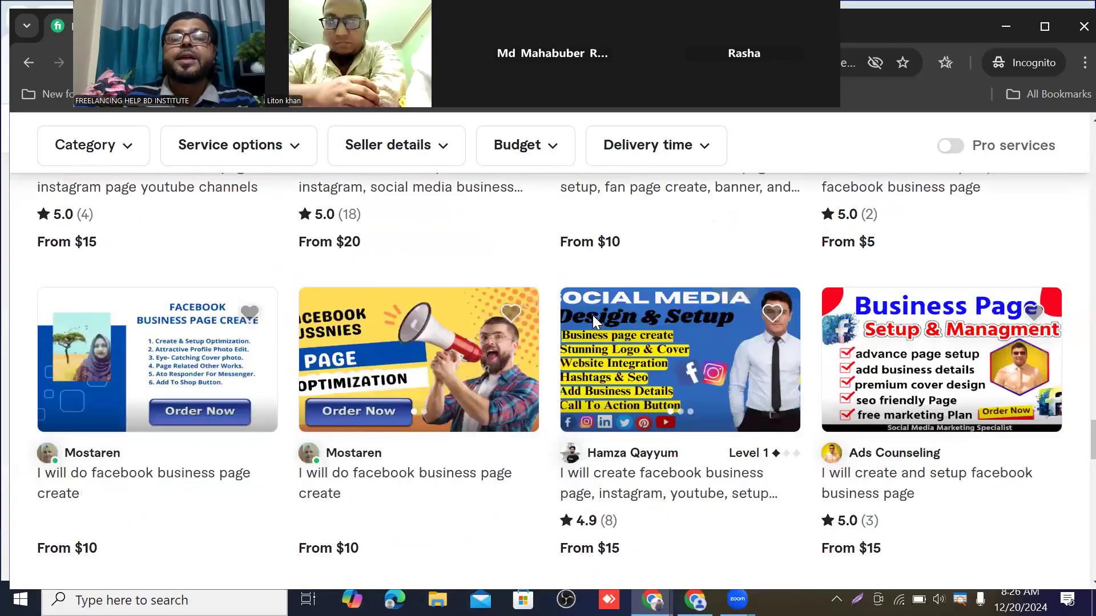
scroll(592, 315, "down", 3)
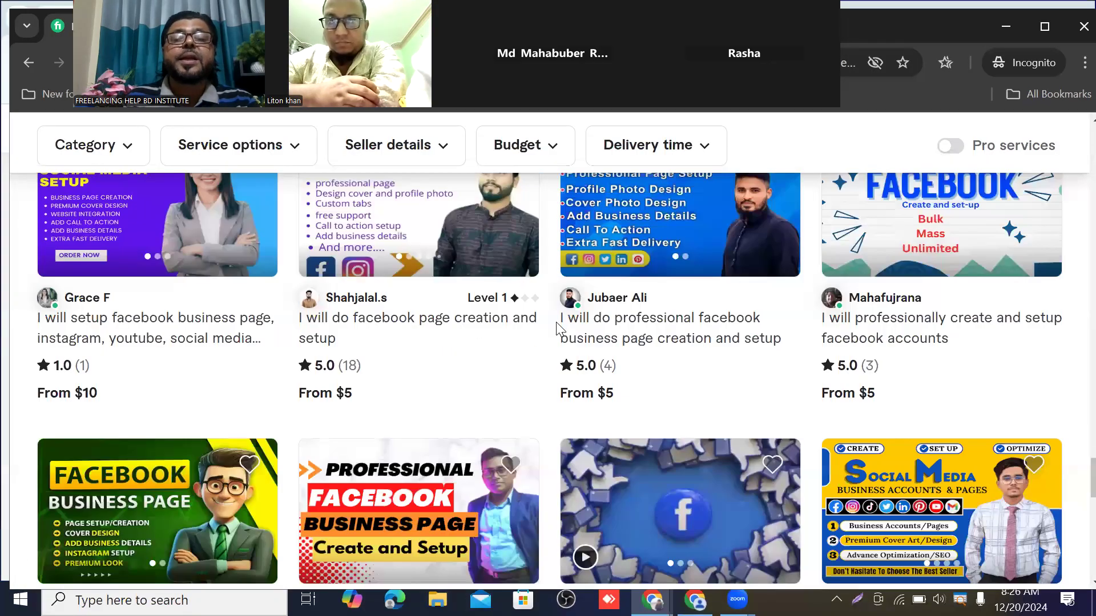
scroll(560, 326, "down", 7)
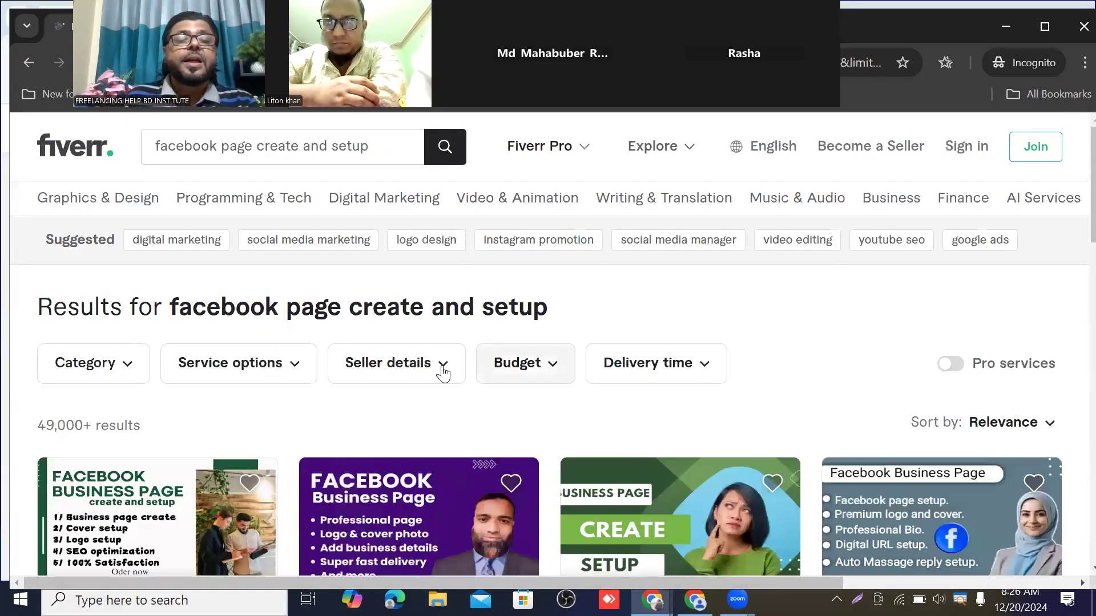
Load page 5 of the Fiverr results and look over its first rows of gigs
scroll(442, 374, "down", 7)
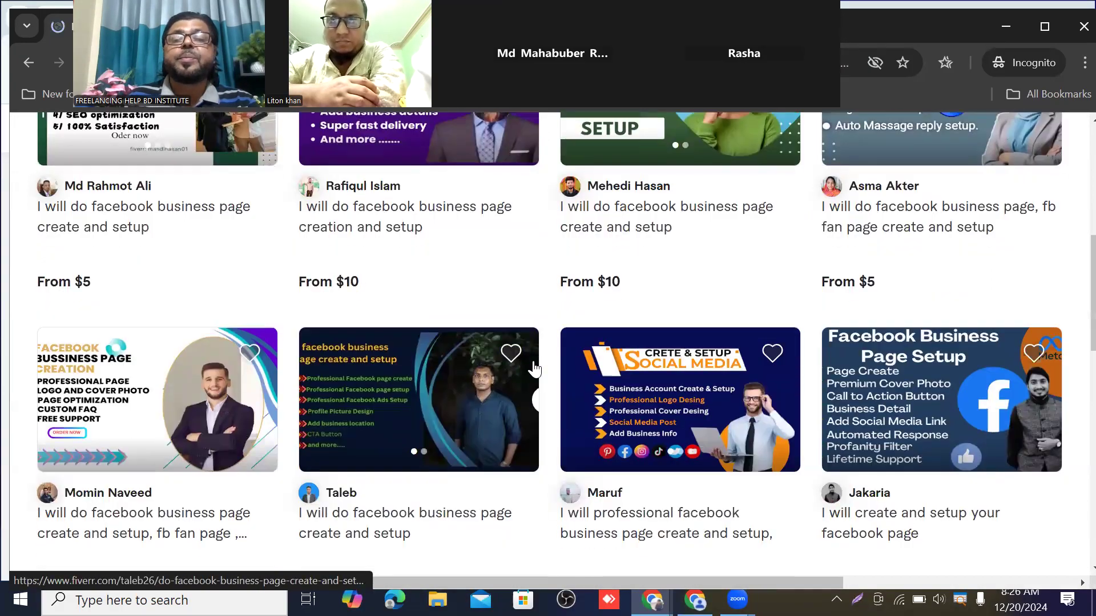
scroll(534, 369, "down", 10)
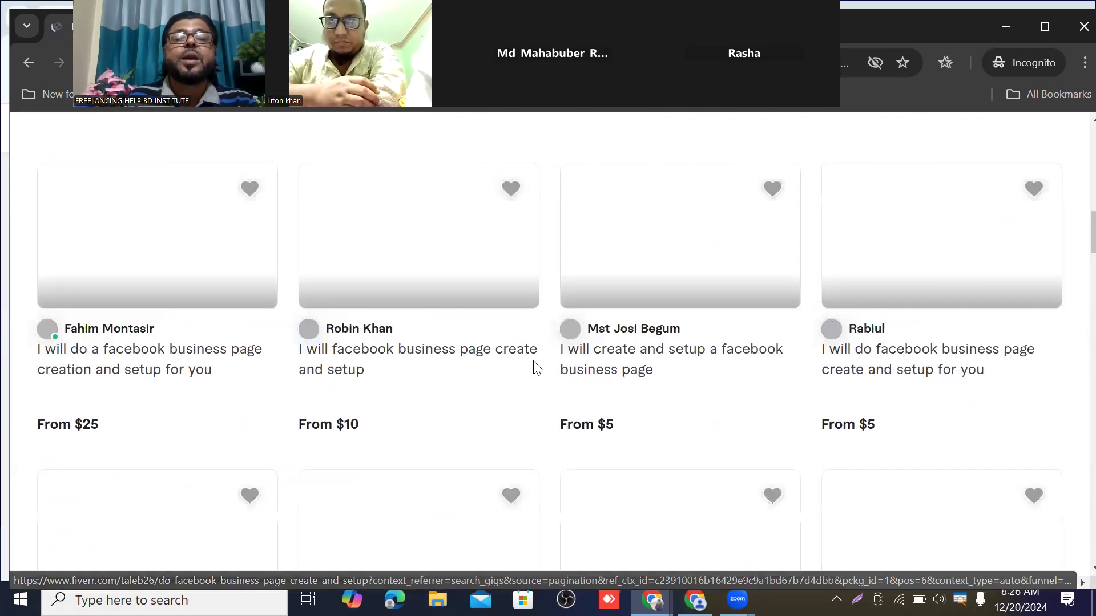
scroll(534, 370, "up", 1)
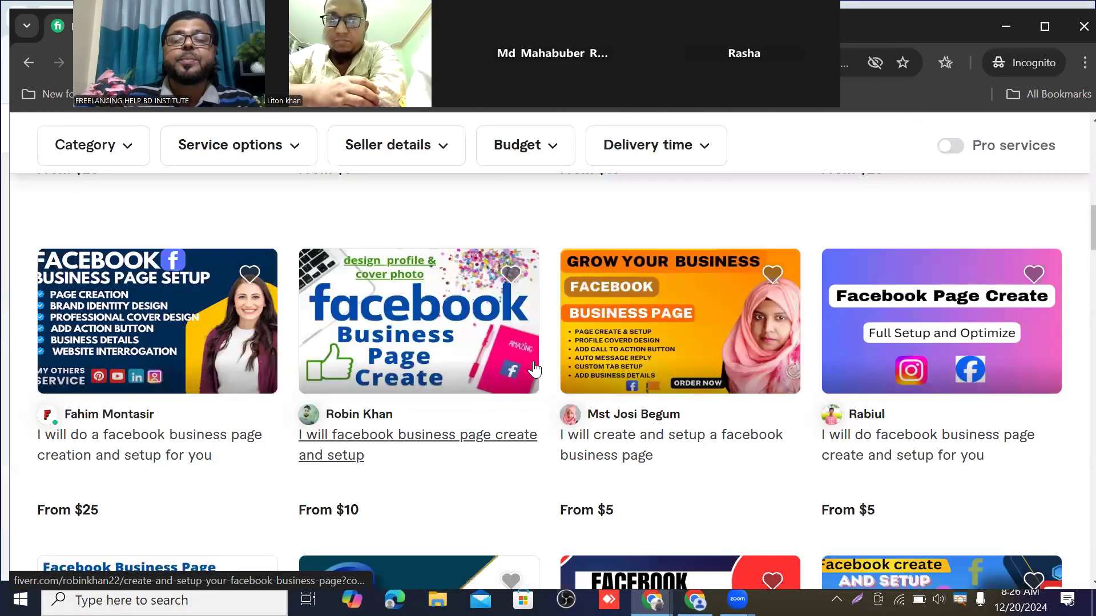
scroll(534, 369, "down", 12)
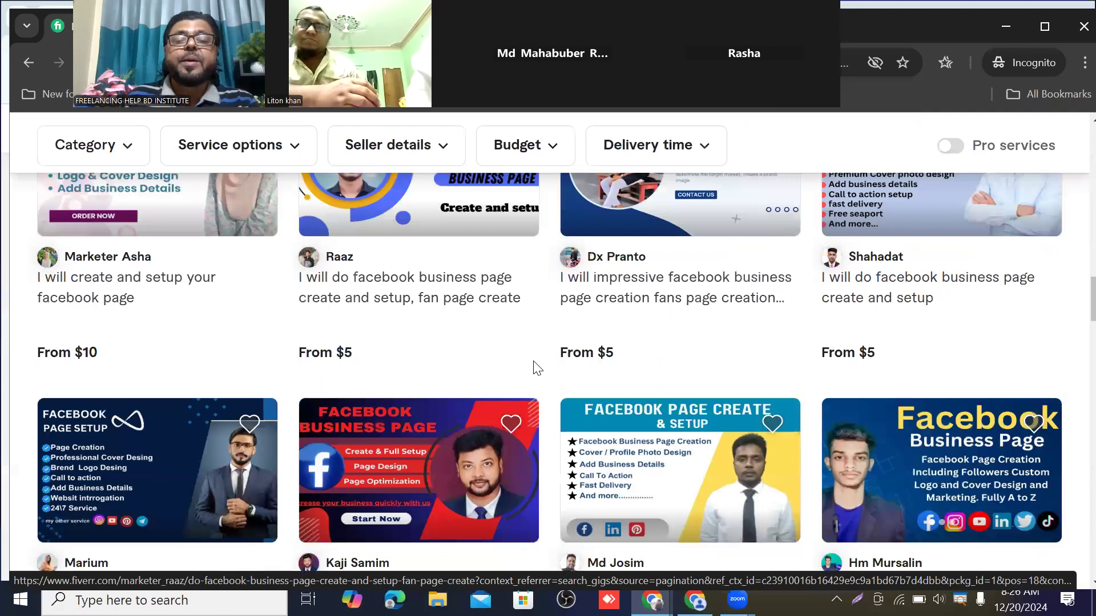
scroll(534, 370, "down", 15)
scroll(509, 335, "down", 10)
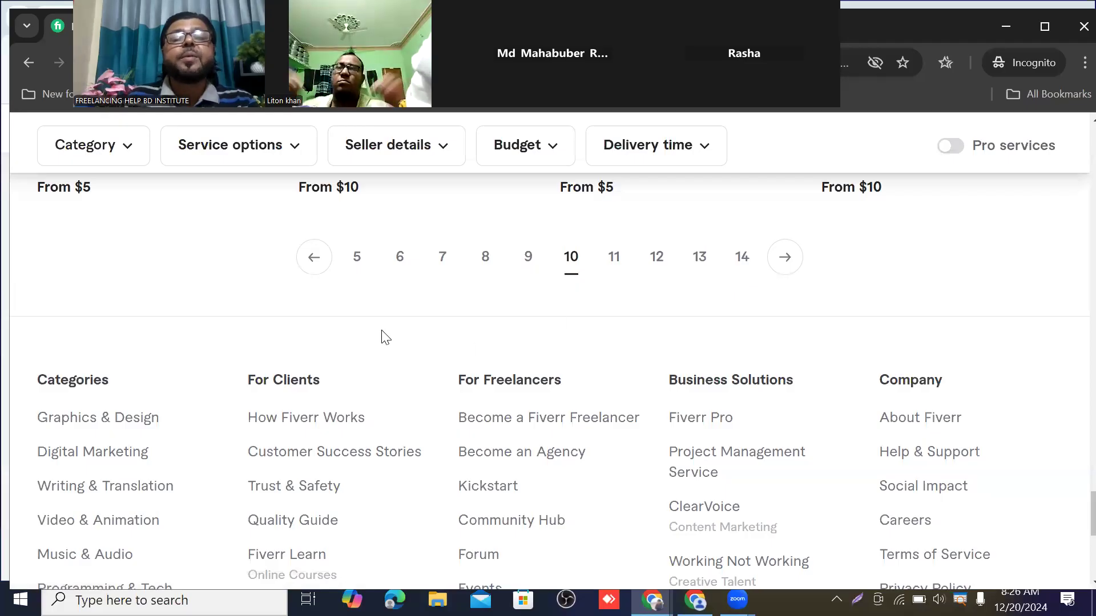
left_click(357, 258)
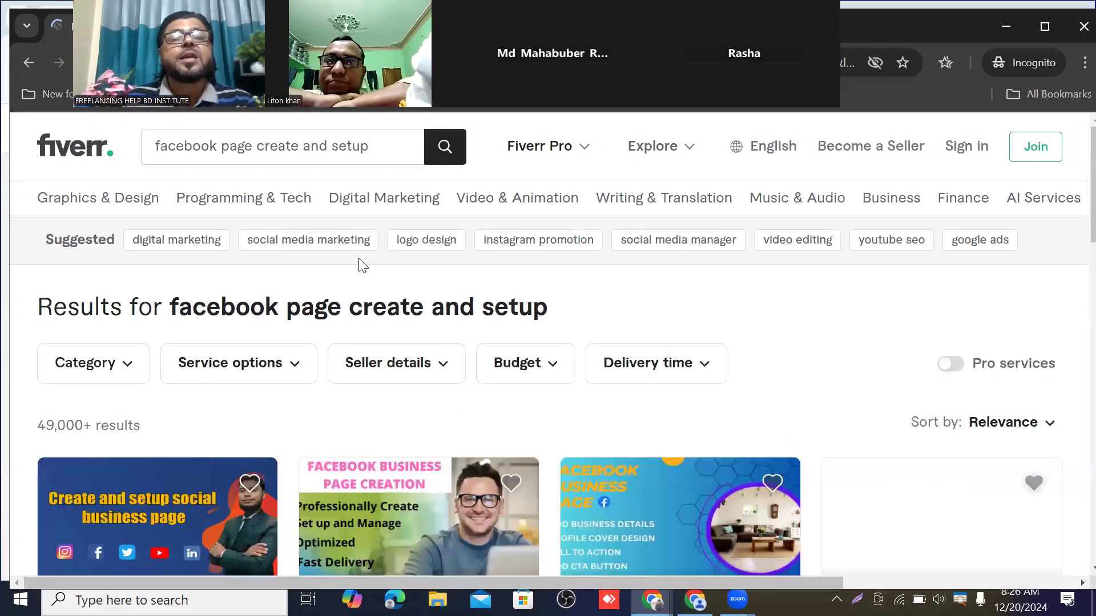
scroll(433, 365, "down", 5)
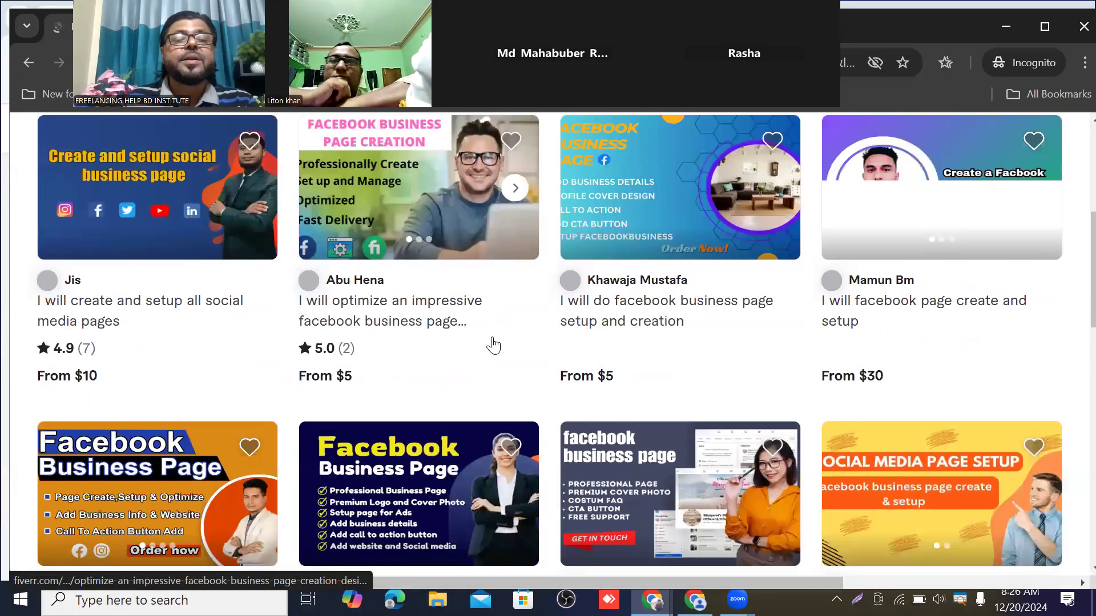
scroll(308, 388, "down", 7)
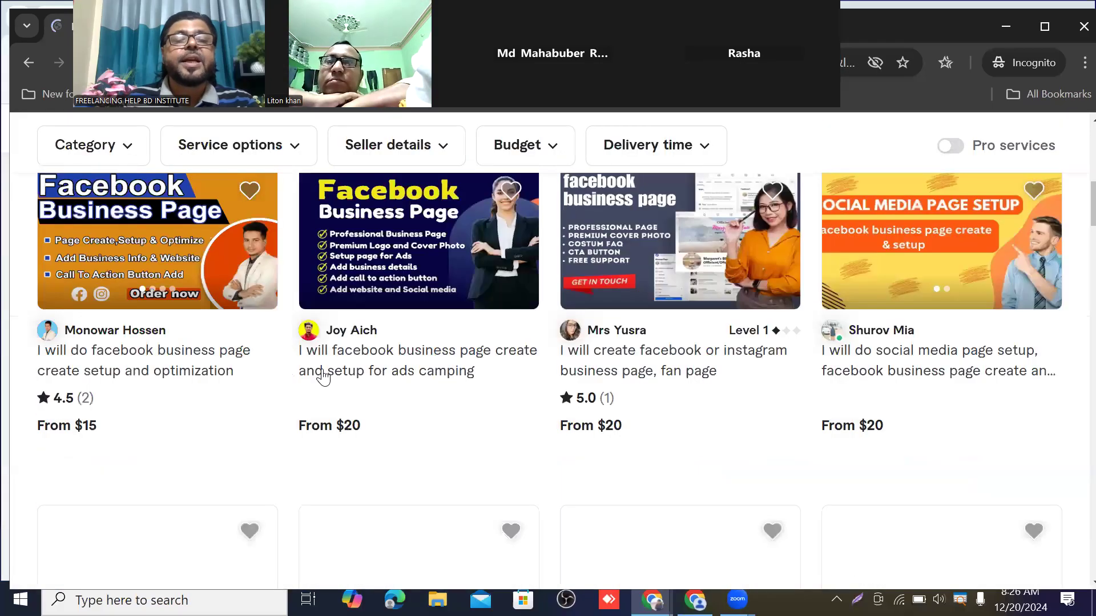
scroll(351, 375, "down", 4)
scroll(394, 357, "up", 5)
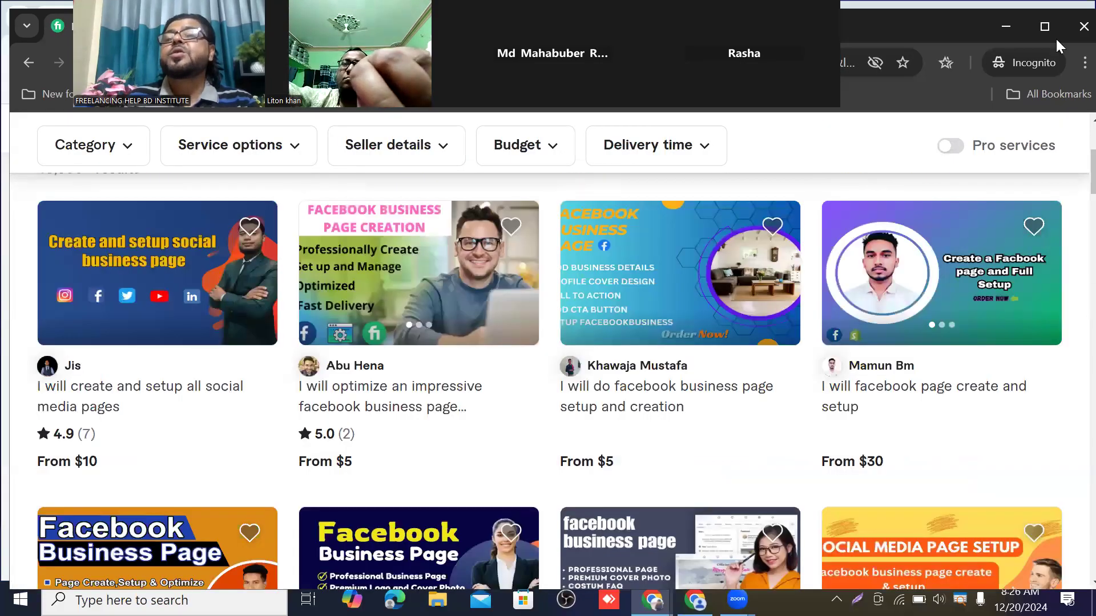
Close the incognito Fiverr window to reveal the Facebook home feed behind it
left_click(1071, 34)
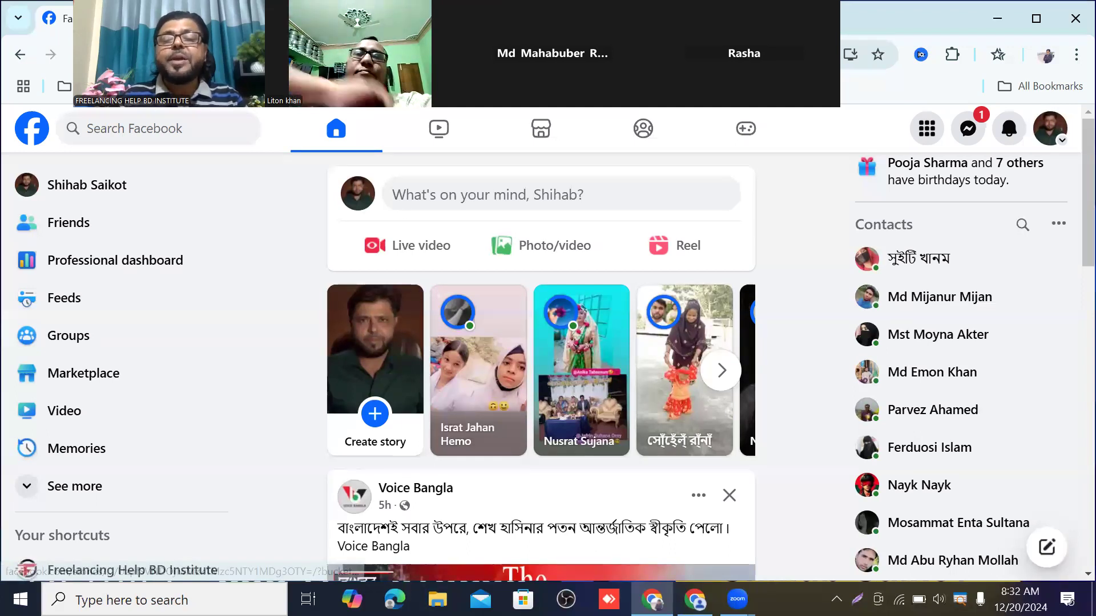
Bring up the second account's Facebook feed, then switch to the foodpanda Page tab
left_click(695, 600)
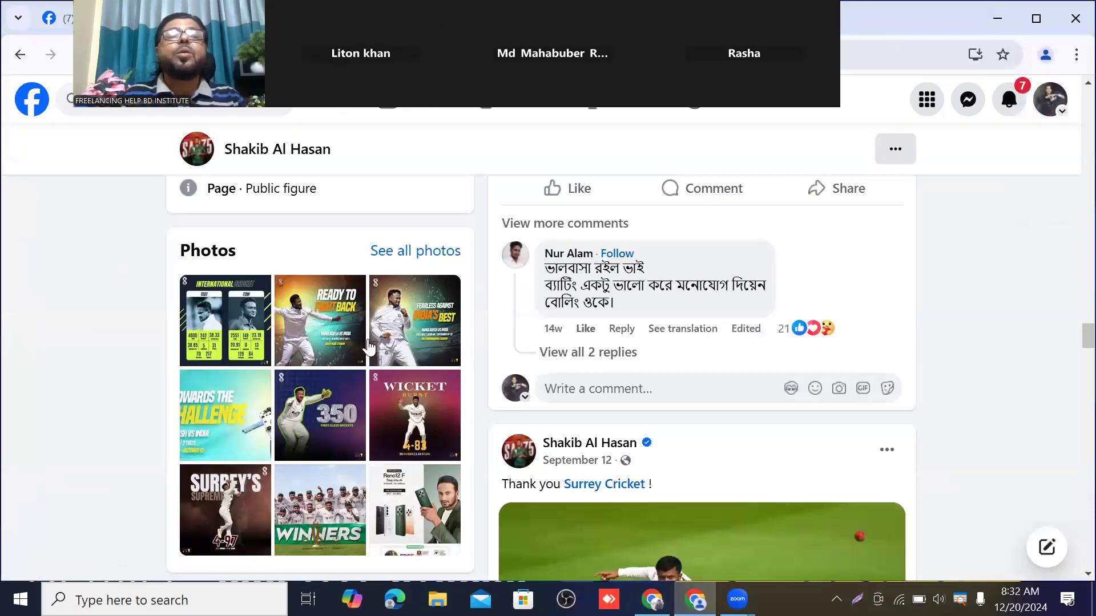
left_click(100, 20)
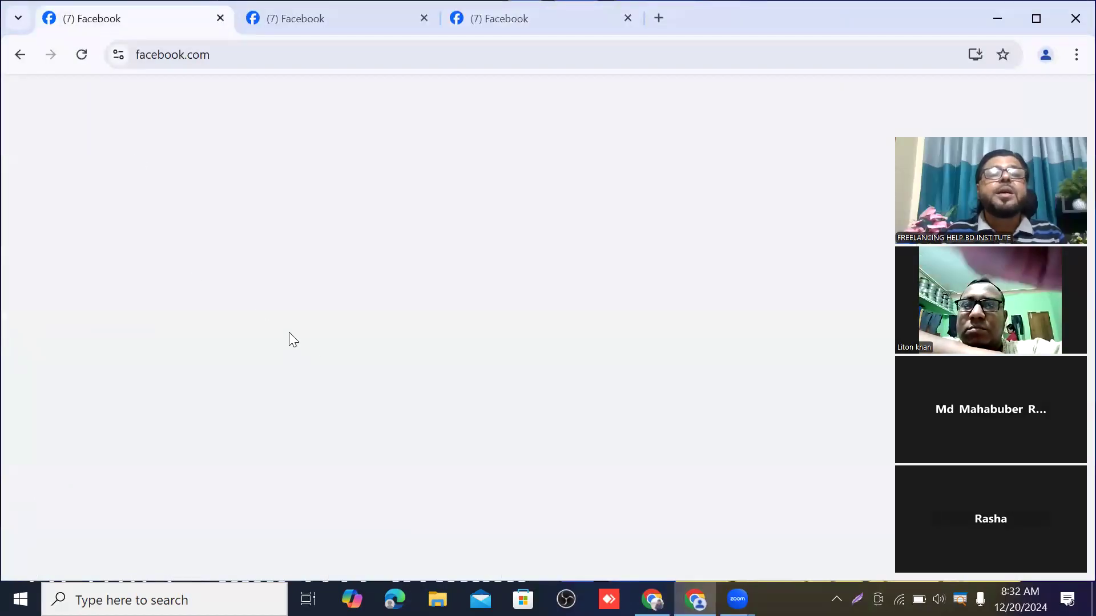
left_click(300, 113)
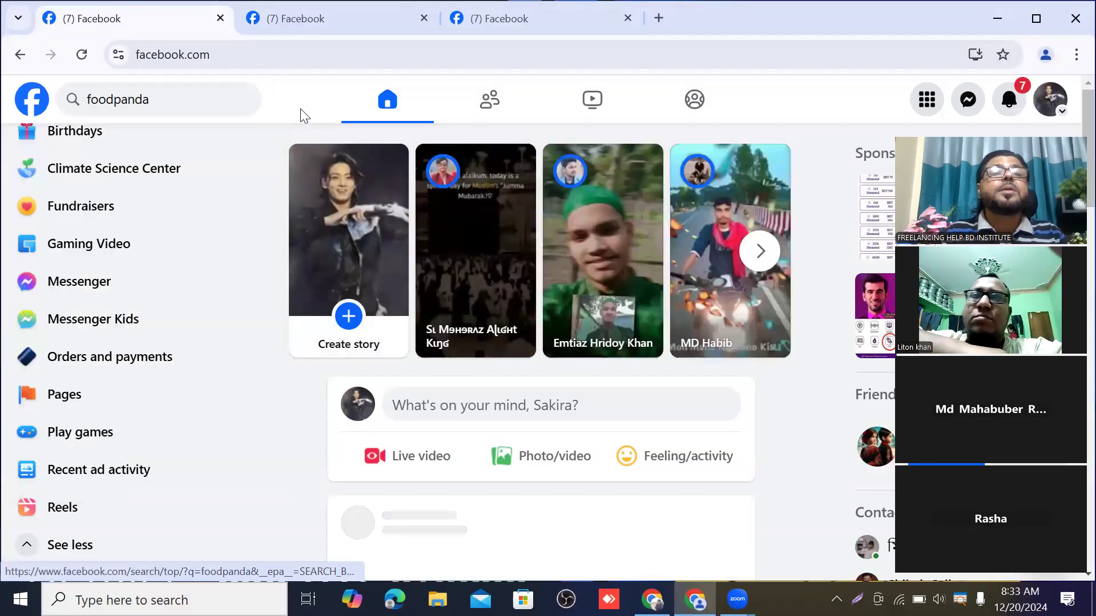
scroll(125, 227, "up", 6)
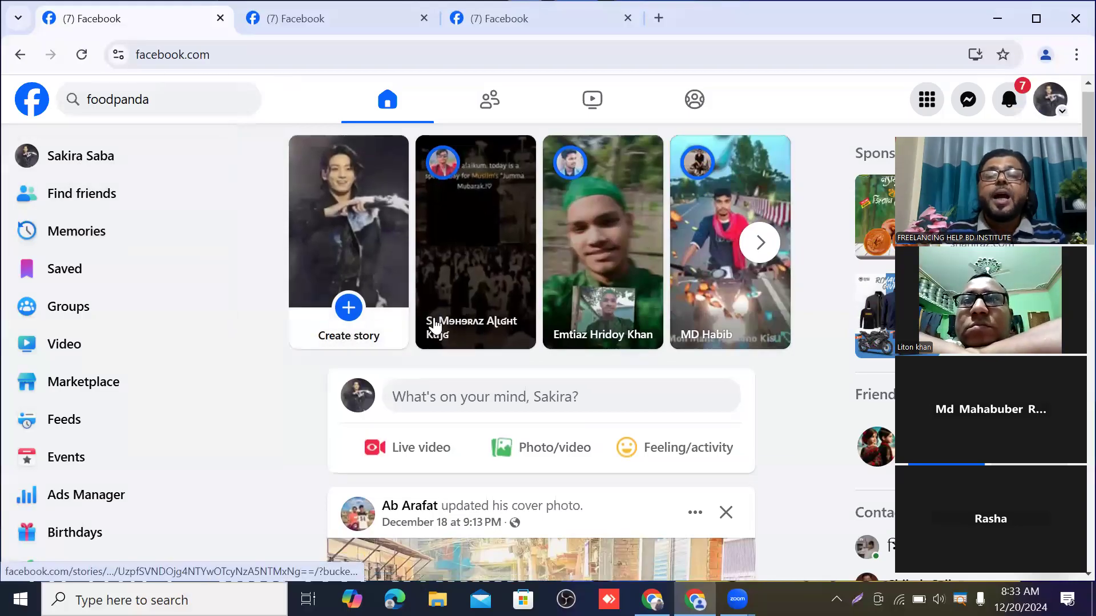
scroll(434, 324, "down", 4)
scroll(434, 324, "up", 4)
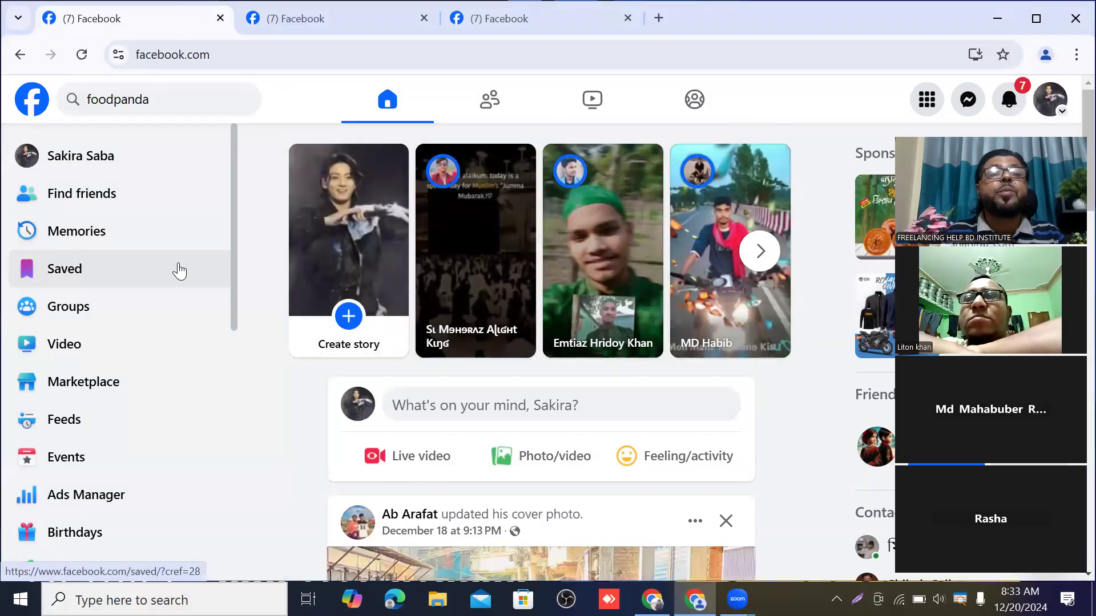
scroll(434, 292, "down", 1)
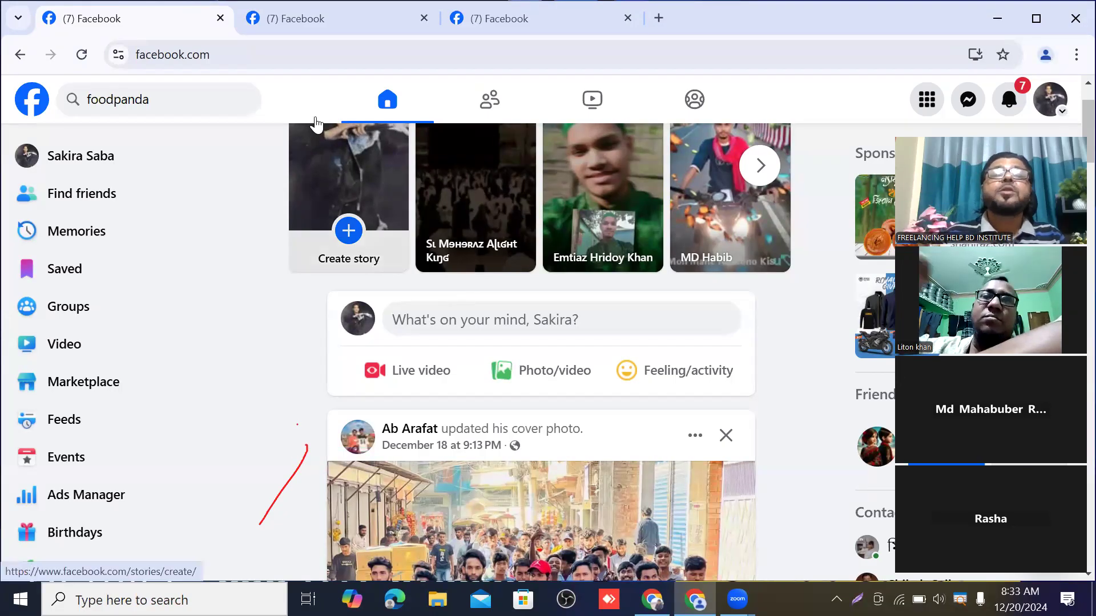
left_click(357, 19)
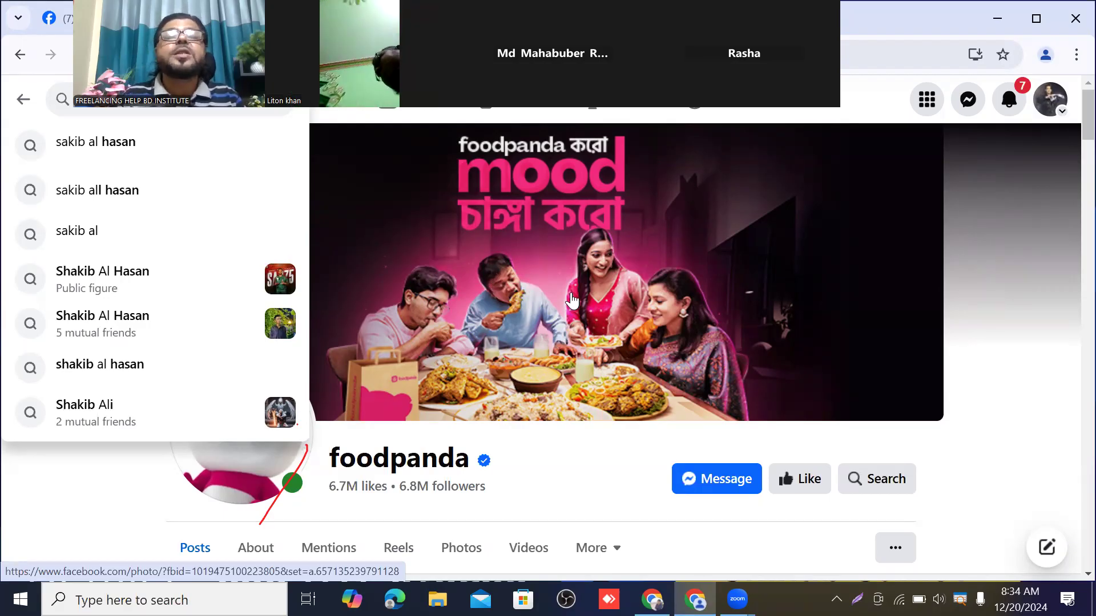
Close the search suggestions and scroll up to foodpanda's cover photo and page name
scroll(577, 294, "down", 1)
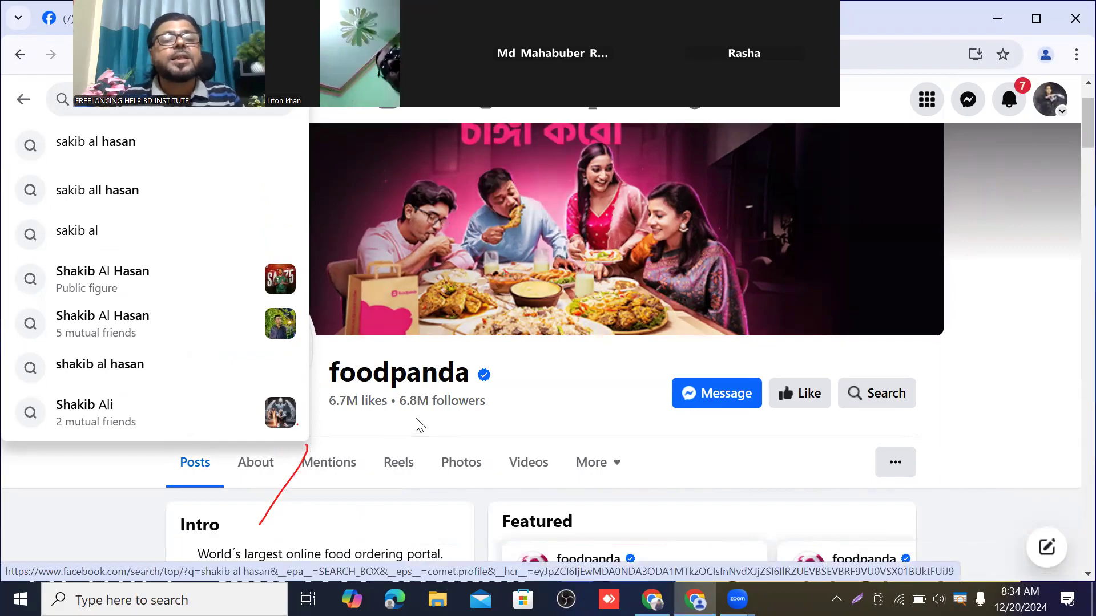
left_click(102, 462)
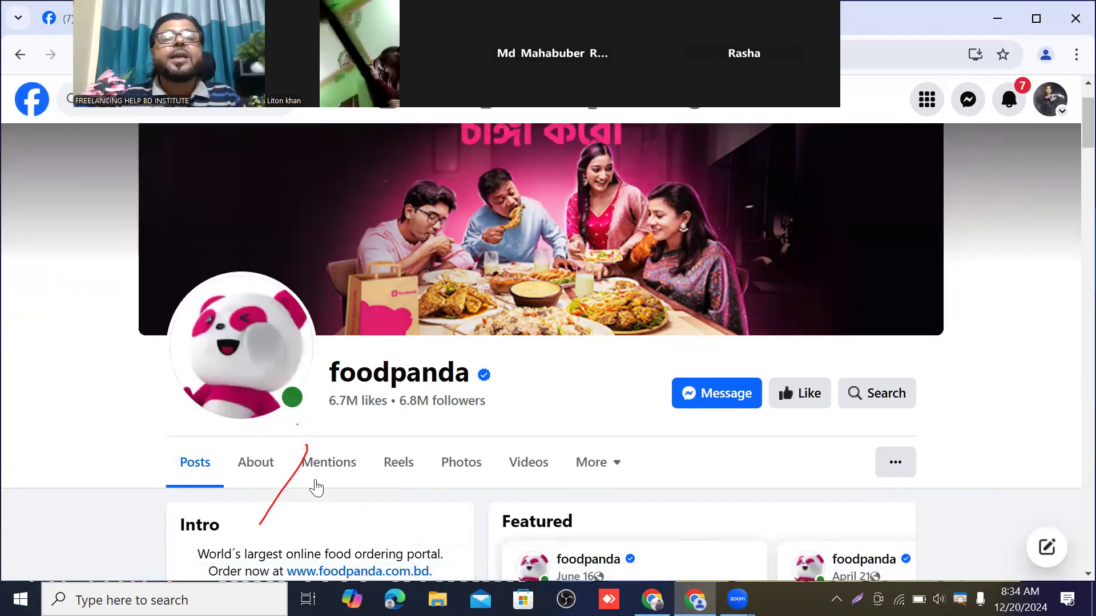
scroll(490, 454, "up", 1)
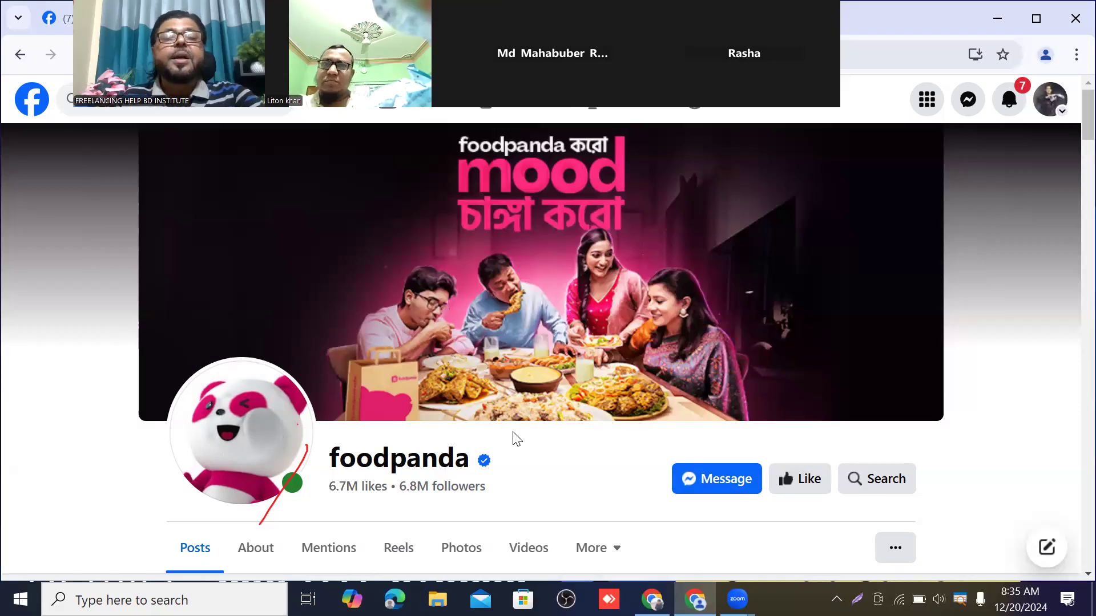
key("ctrl+2")
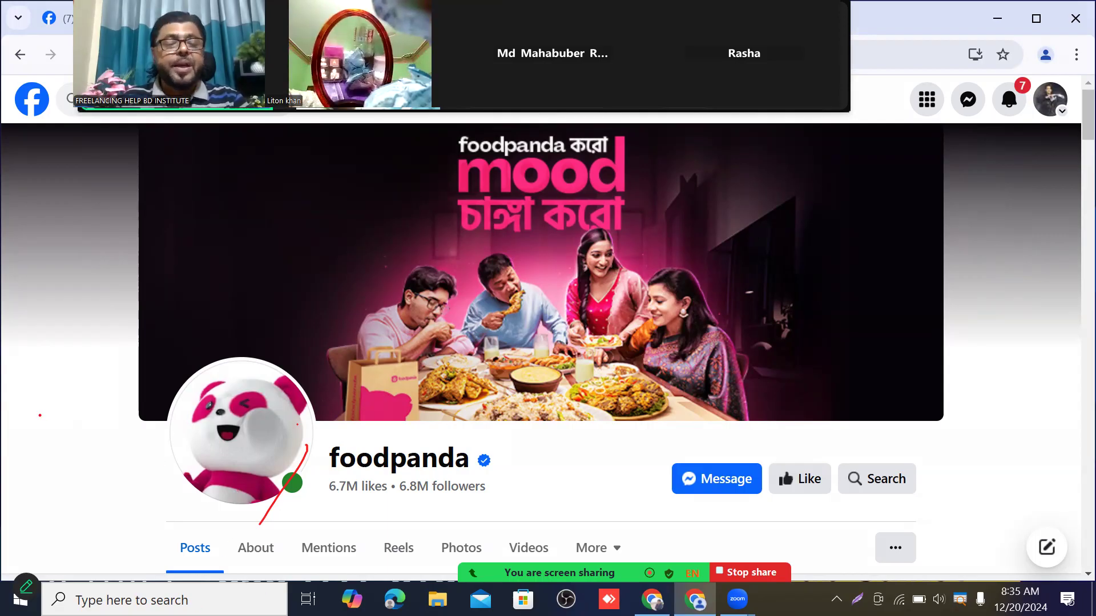
key("Escape")
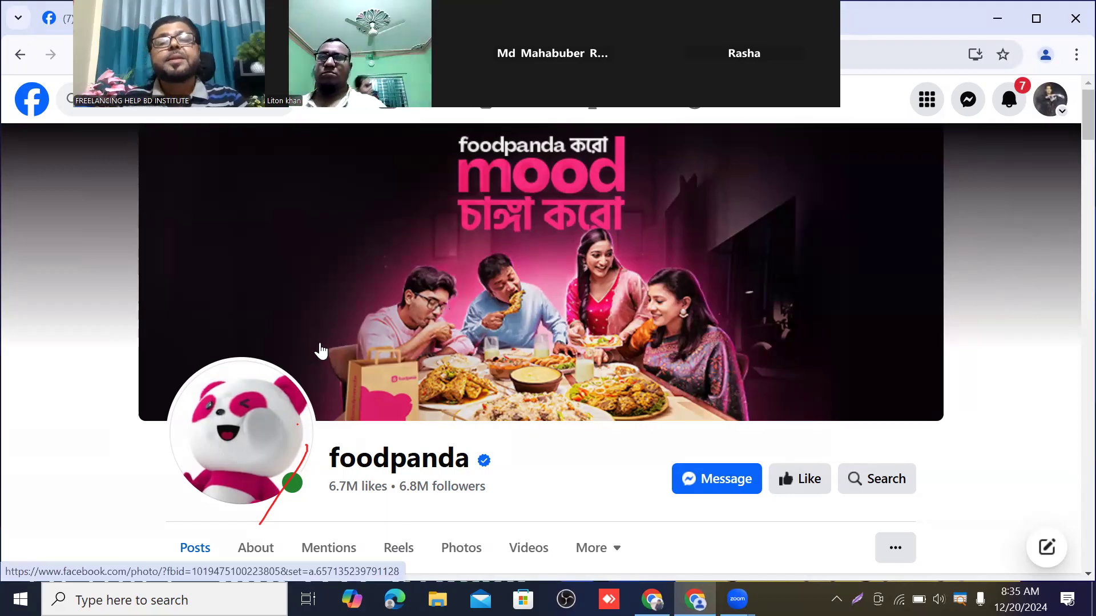
scroll(463, 287, "down", 7)
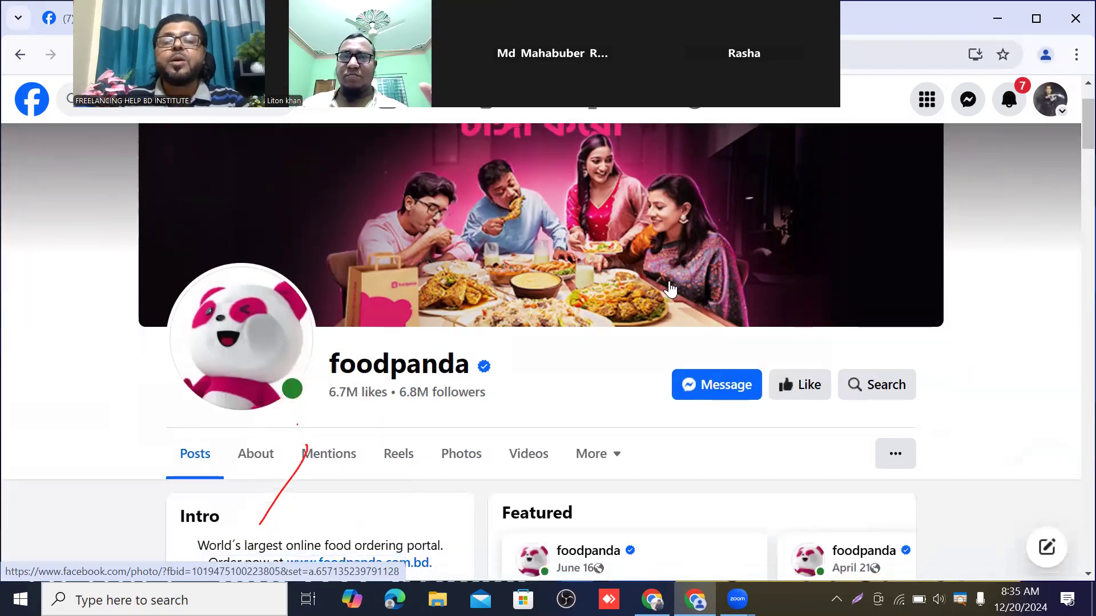
scroll(686, 300, "down", 5)
scroll(686, 301, "up", 5)
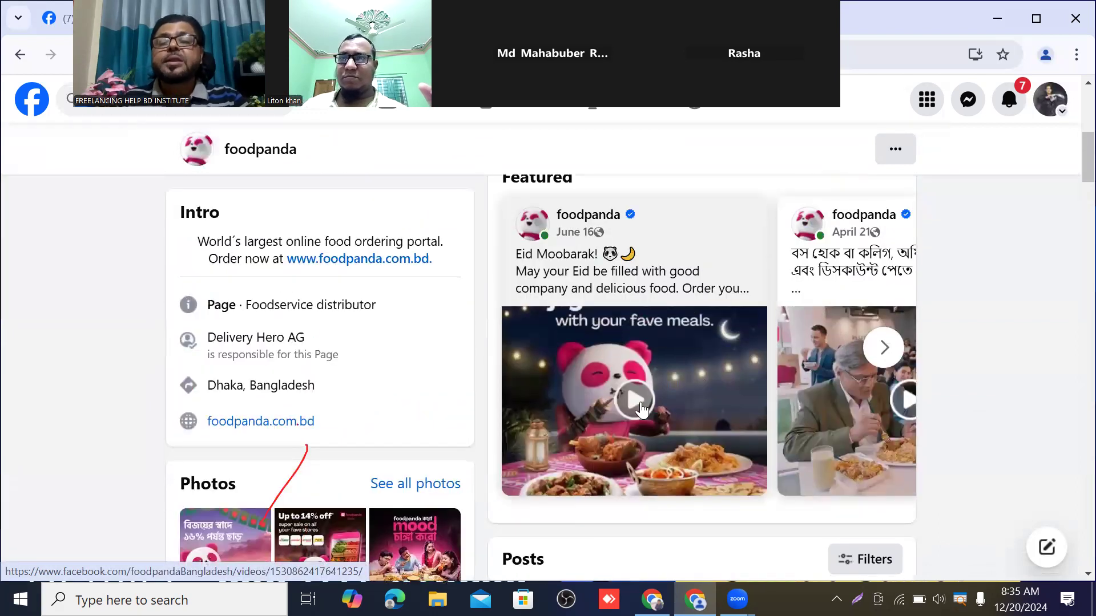
scroll(686, 393, "down", 2)
scroll(687, 392, "down", 8)
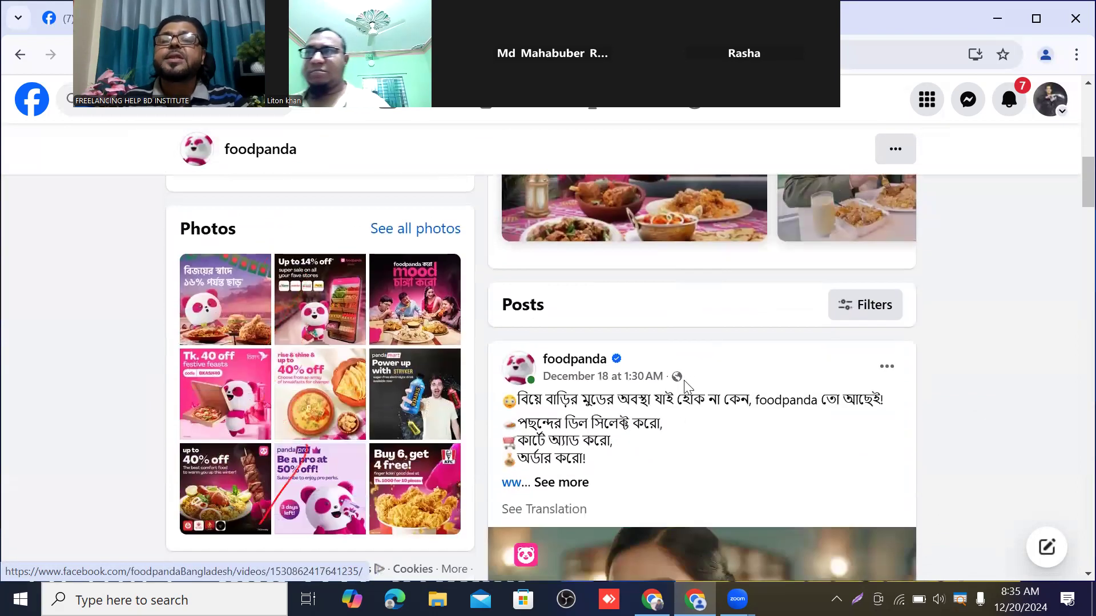
scroll(690, 384, "down", 15)
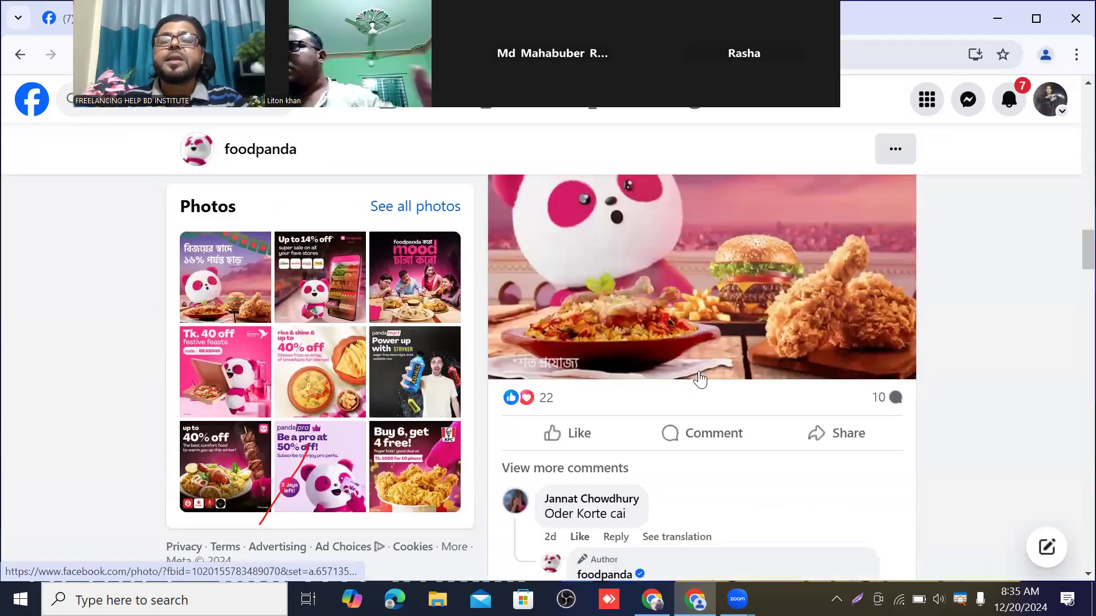
scroll(701, 378, "down", 2)
scroll(697, 374, "up", 4)
scroll(691, 368, "down", 12)
scroll(682, 361, "down", 9)
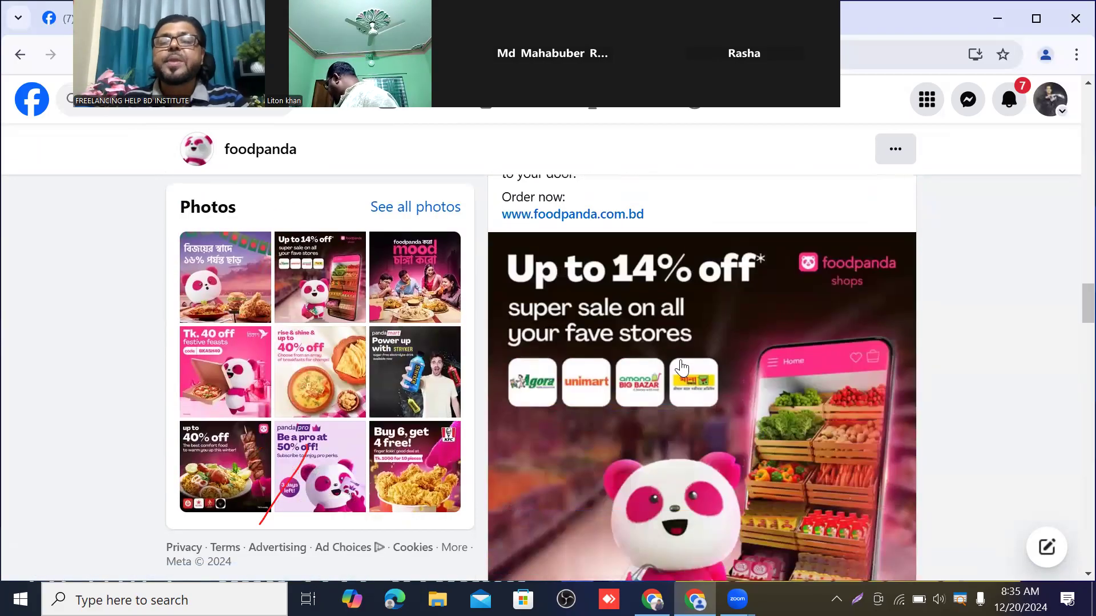
scroll(679, 365, "down", 10)
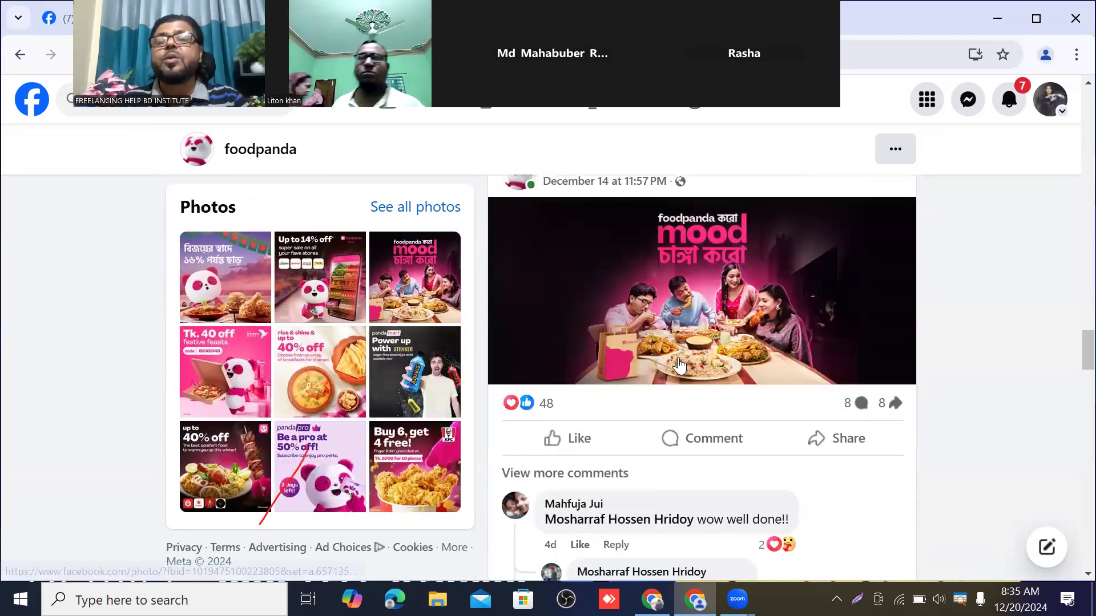
scroll(679, 365, "down", 16)
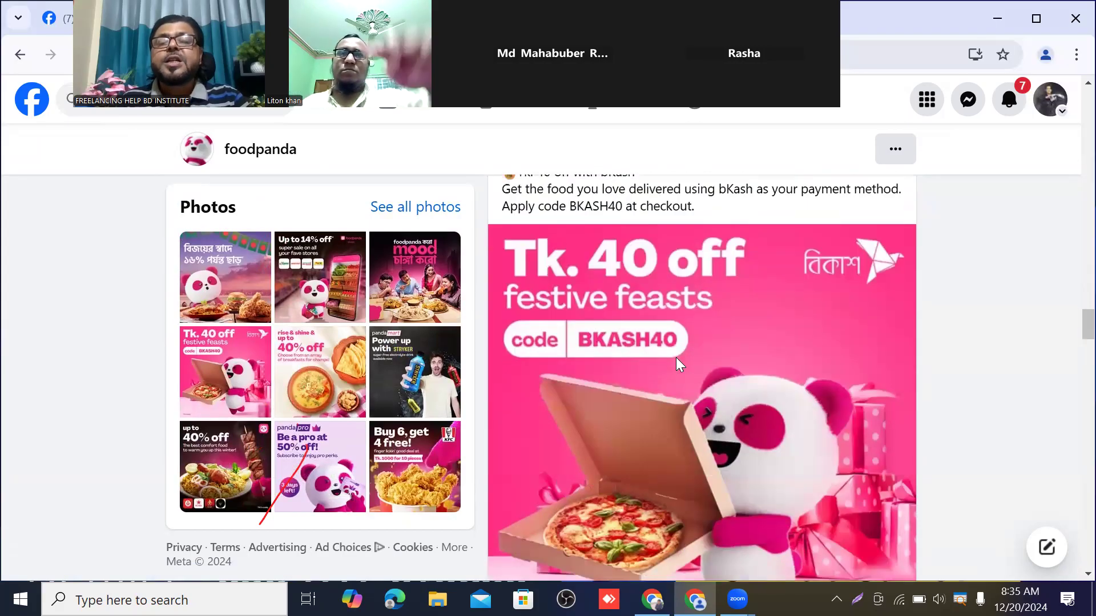
scroll(681, 364, "down", 1)
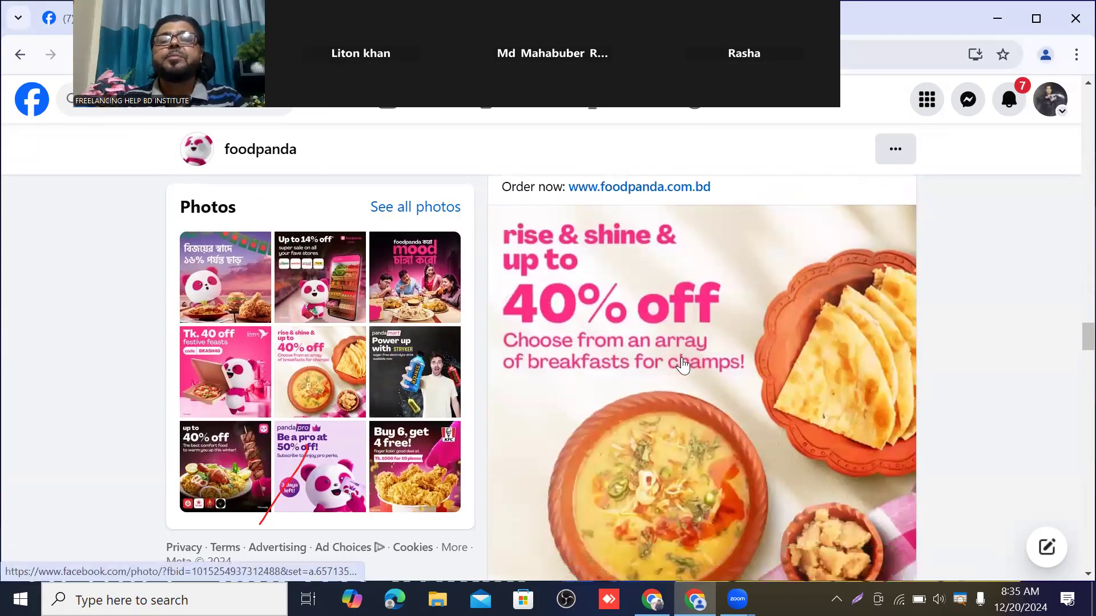
scroll(682, 393, "up", 15)
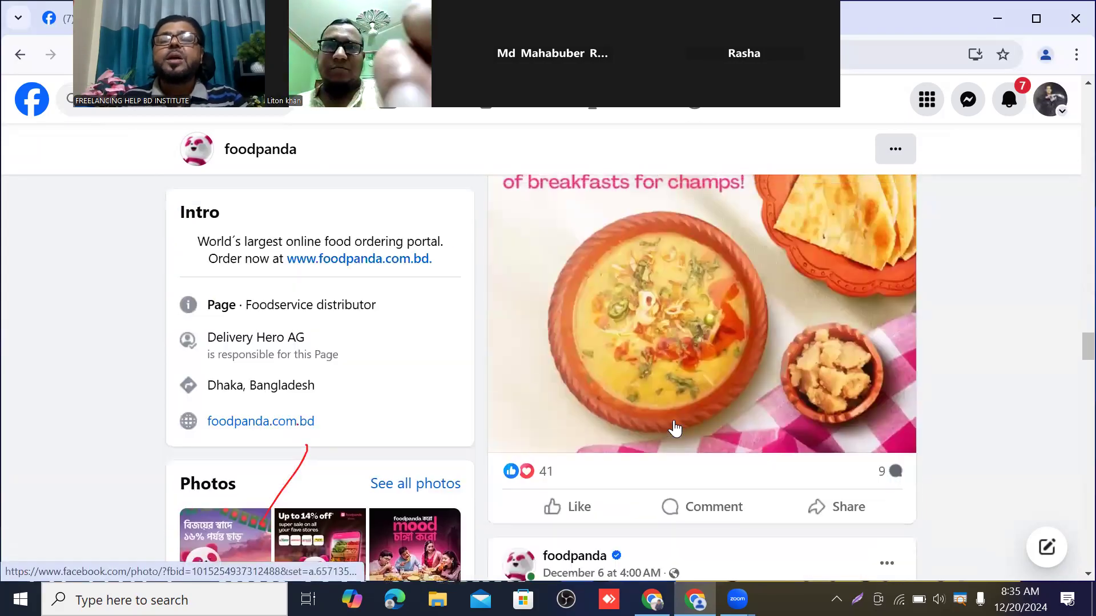
scroll(673, 387, "up", 20)
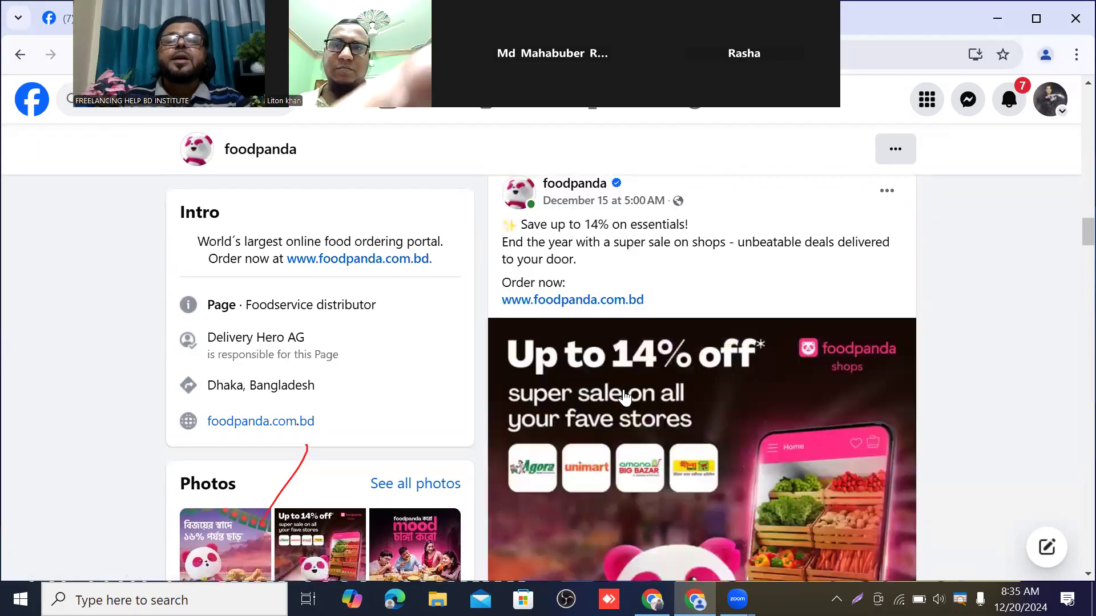
scroll(652, 379, "up", 20)
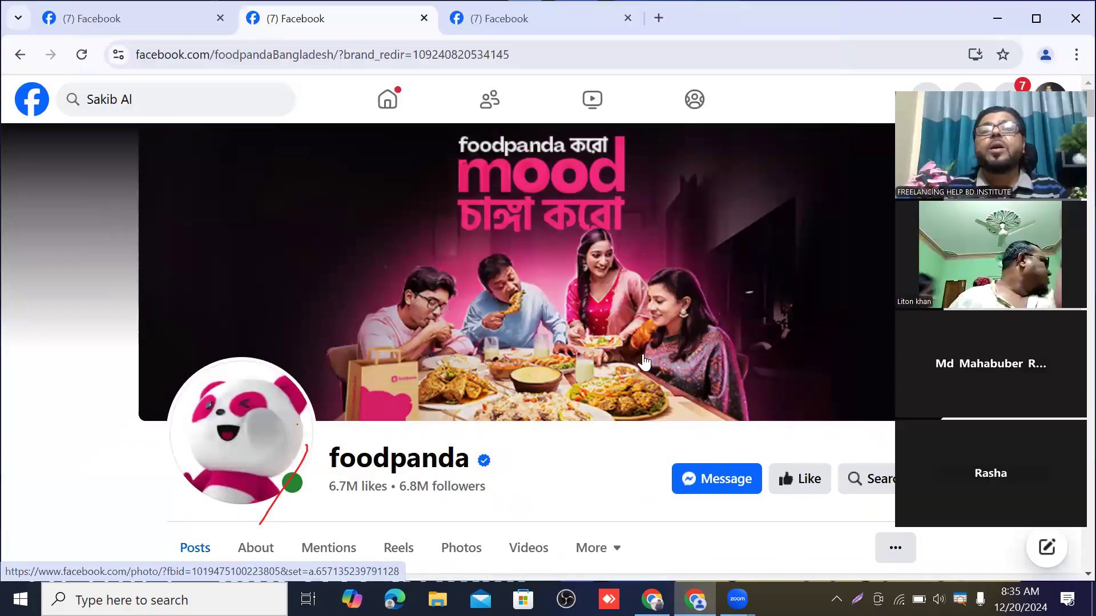
Switch to the cricketer's fan Page and return to its top, showing the 15M-follower header
left_click(558, 17)
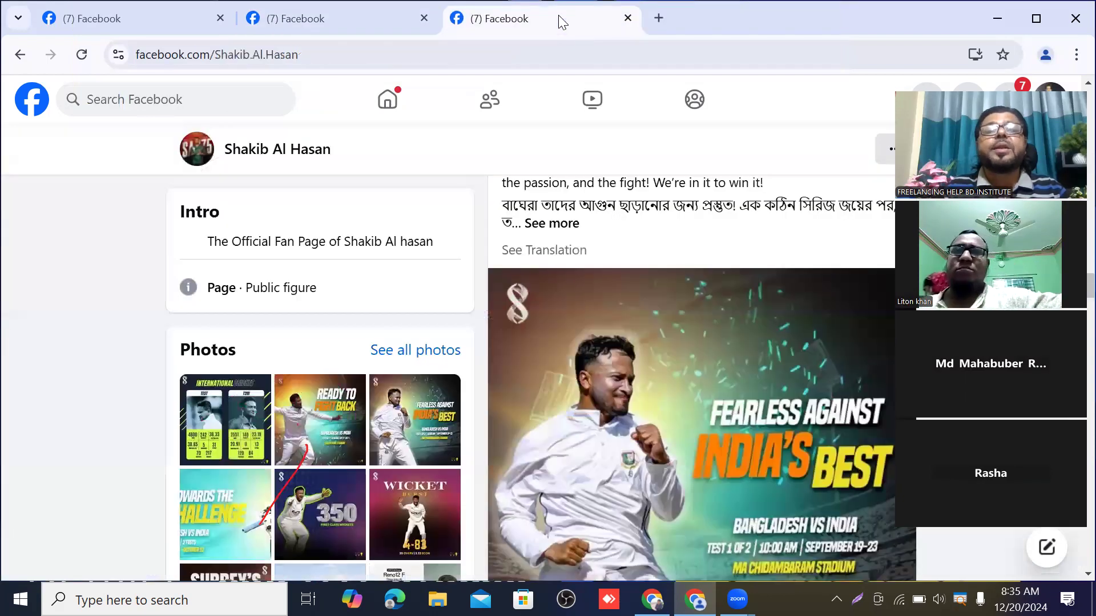
scroll(508, 329, "up", 7)
scroll(507, 328, "up", 20)
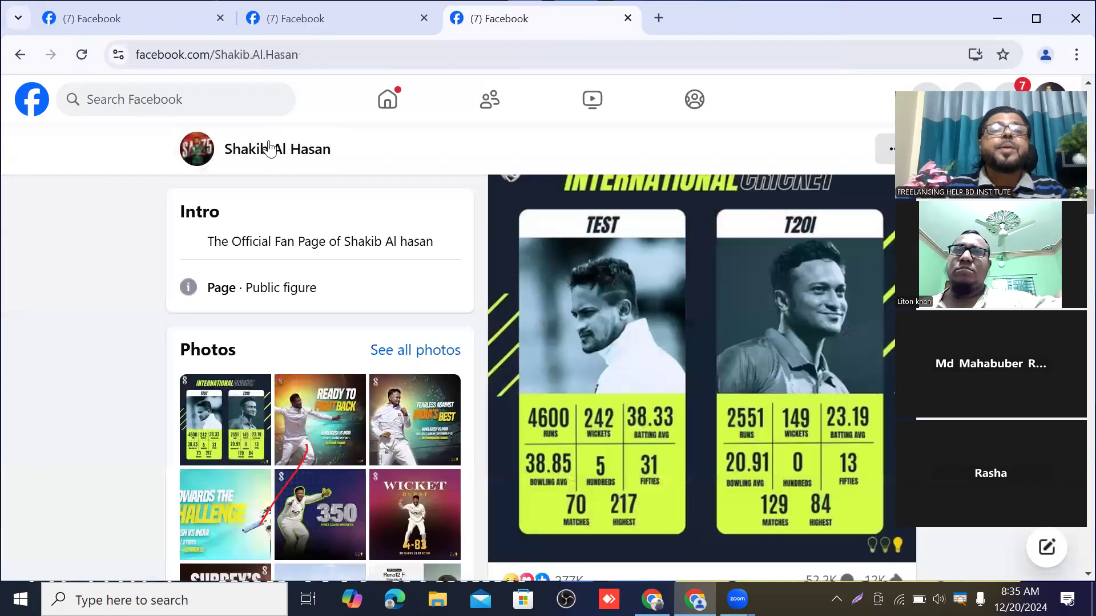
left_click(270, 148)
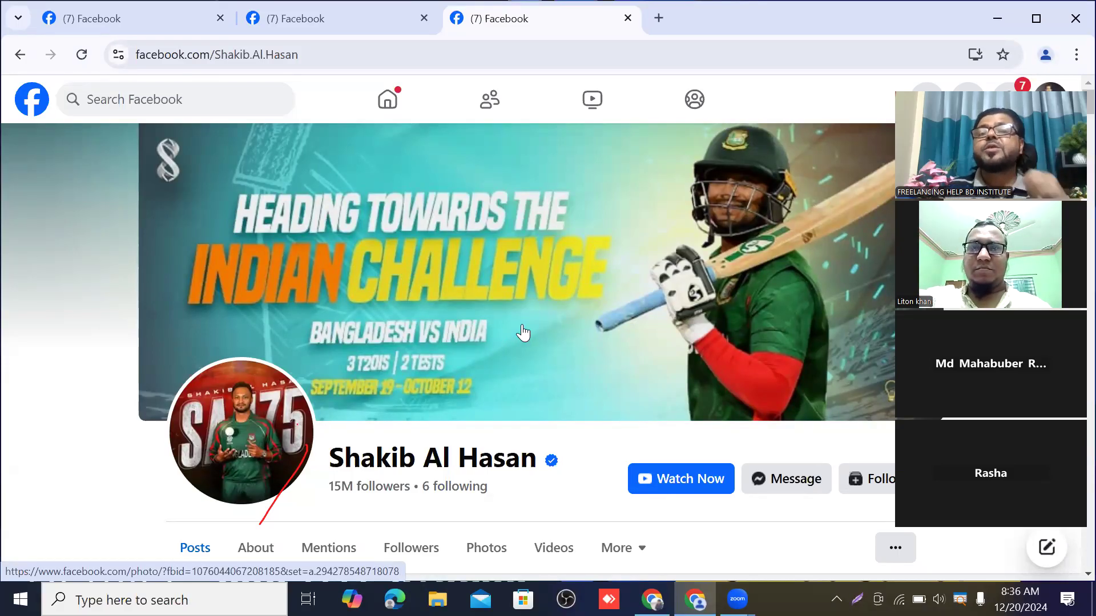
scroll(533, 234, "down", 1)
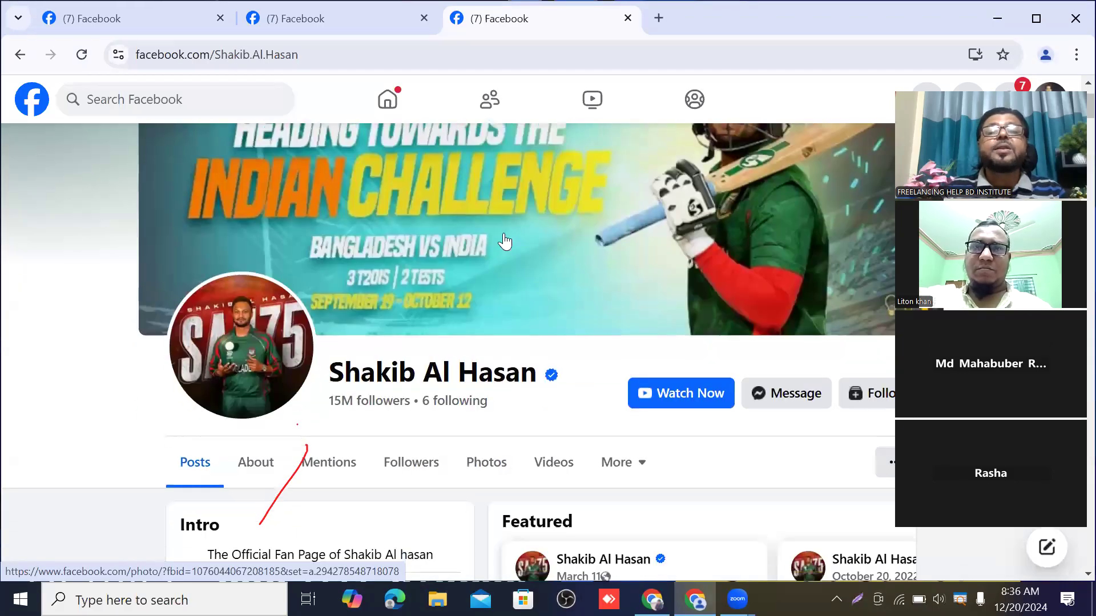
scroll(504, 242, "up", 1)
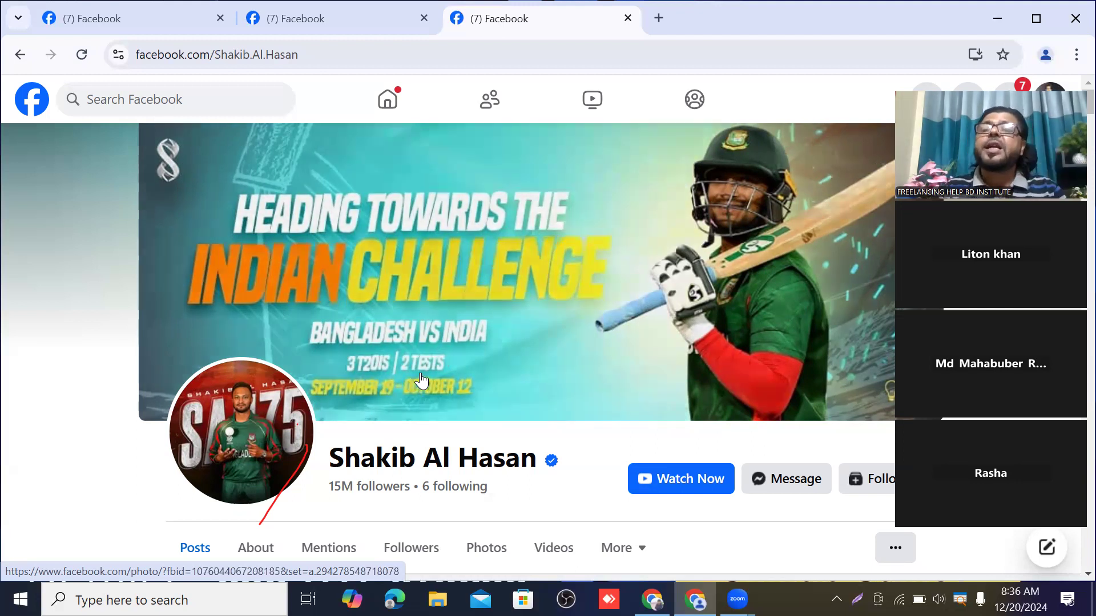
scroll(423, 380, "down", 1)
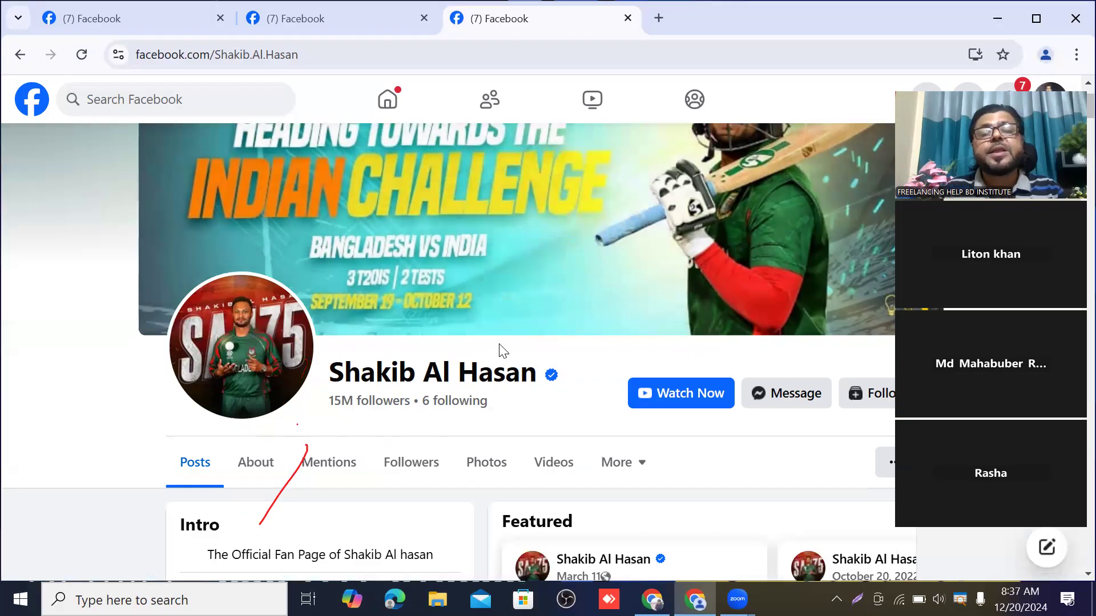
scroll(628, 319, "down", 5)
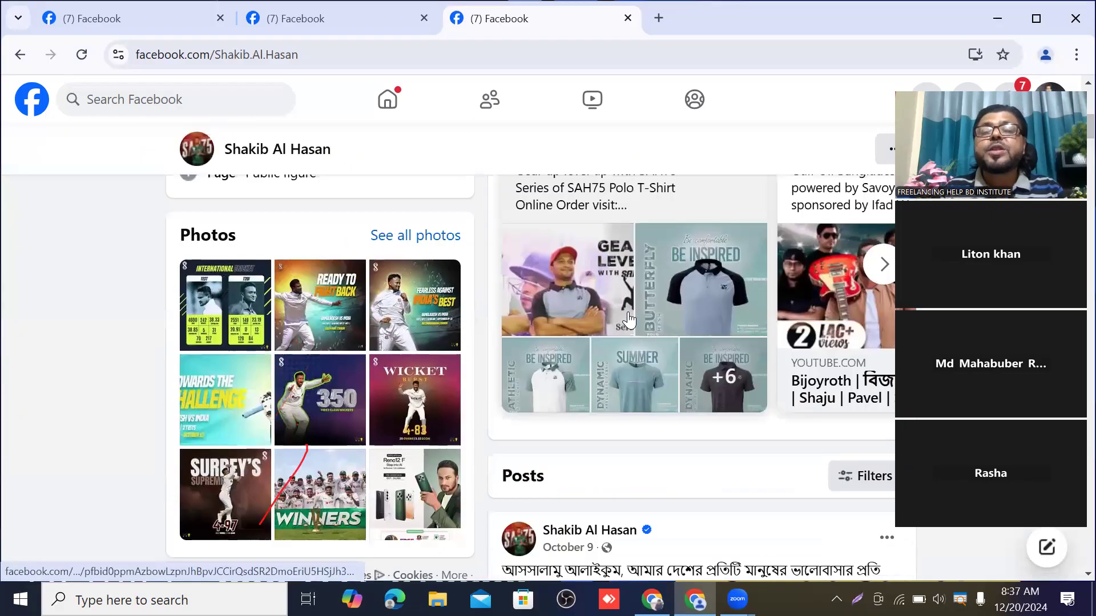
scroll(628, 318, "up", 3)
scroll(629, 318, "down", 7)
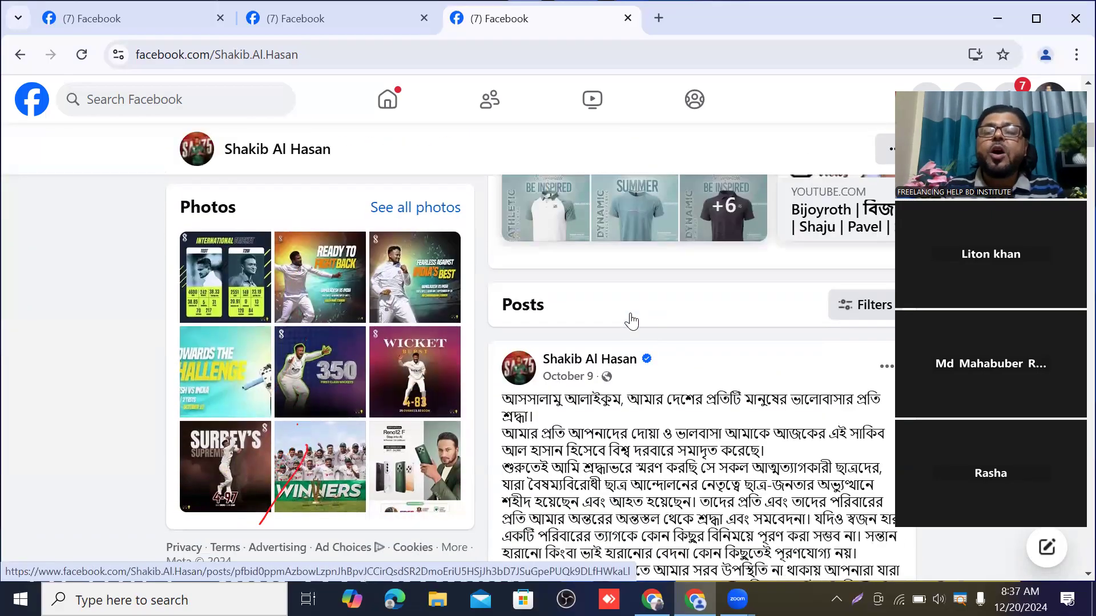
scroll(601, 261, "down", 12)
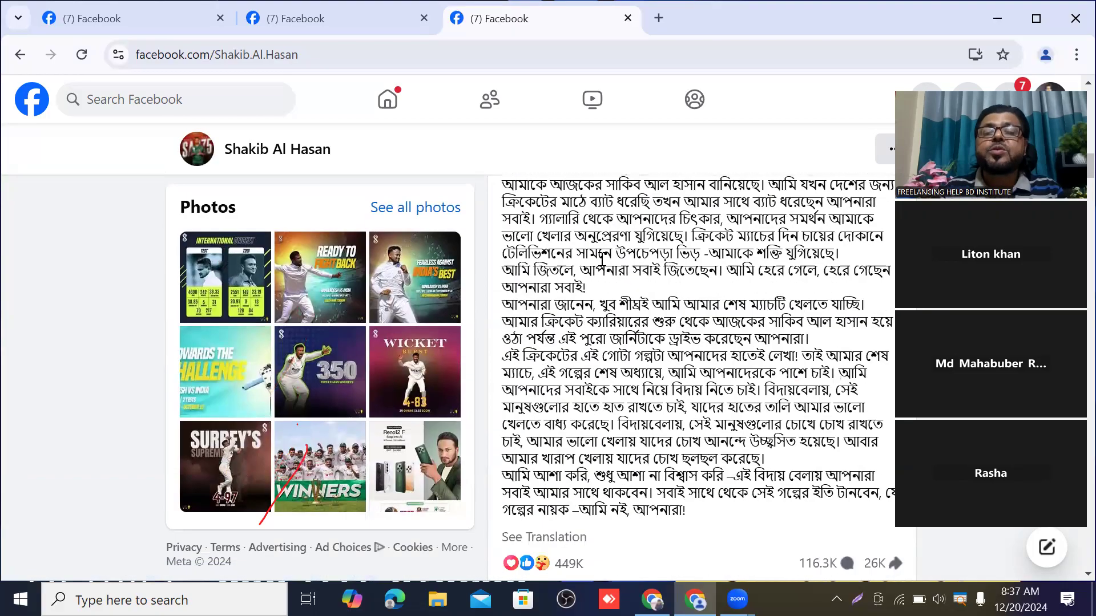
scroll(602, 260, "down", 6)
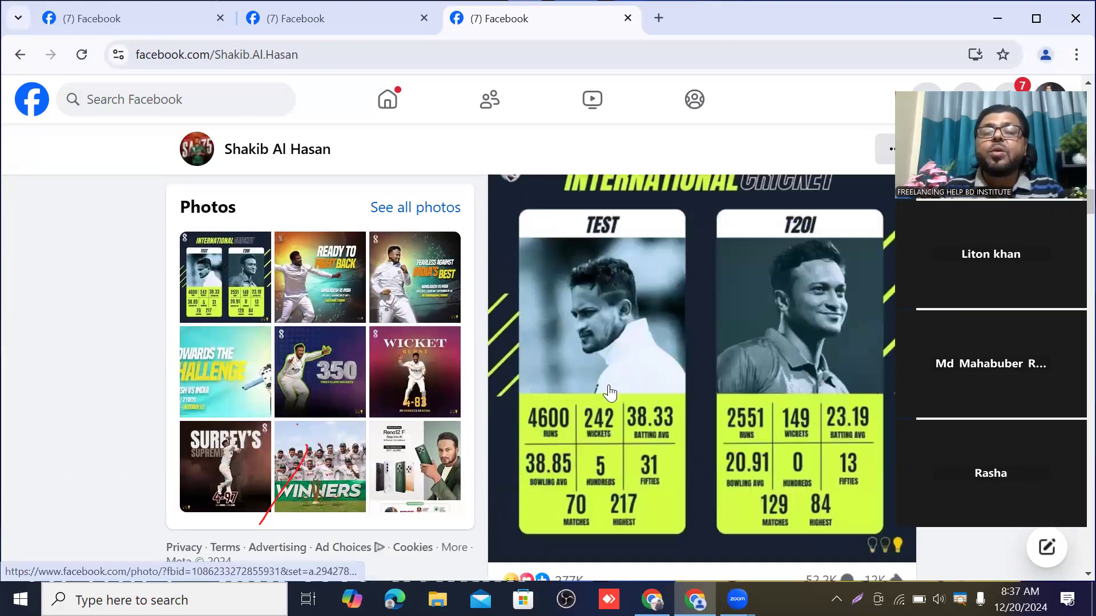
scroll(683, 439, "down", 15)
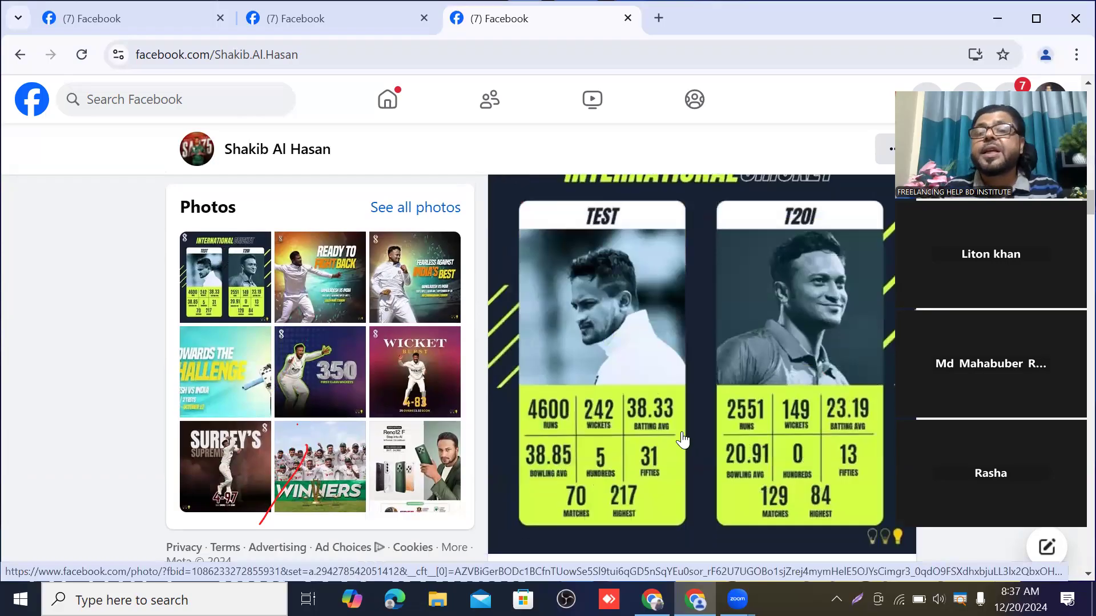
scroll(683, 434, "down", 15)
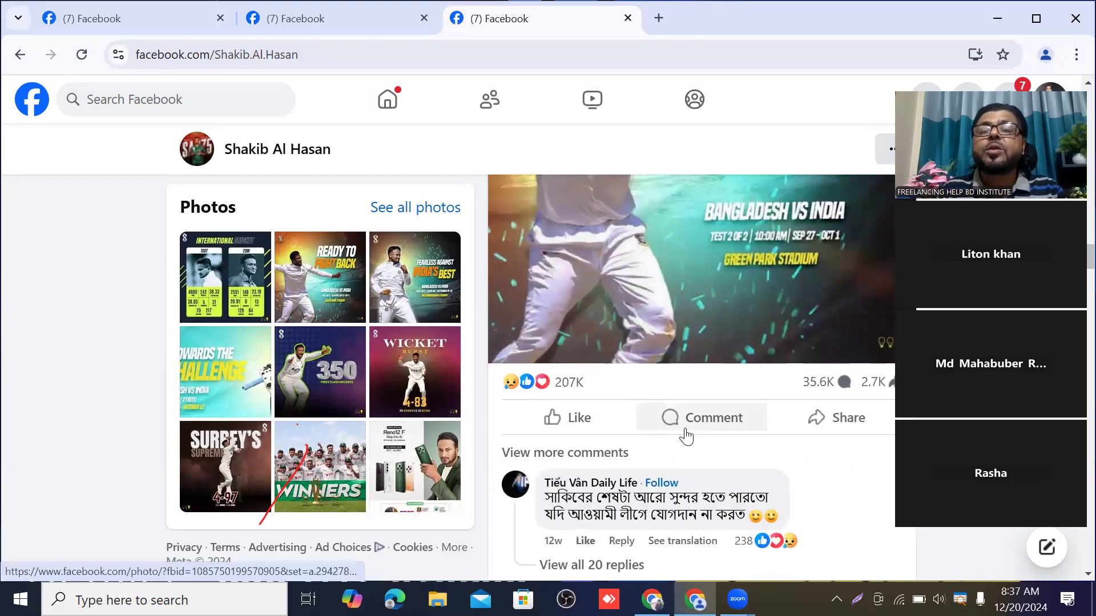
scroll(685, 436, "down", 12)
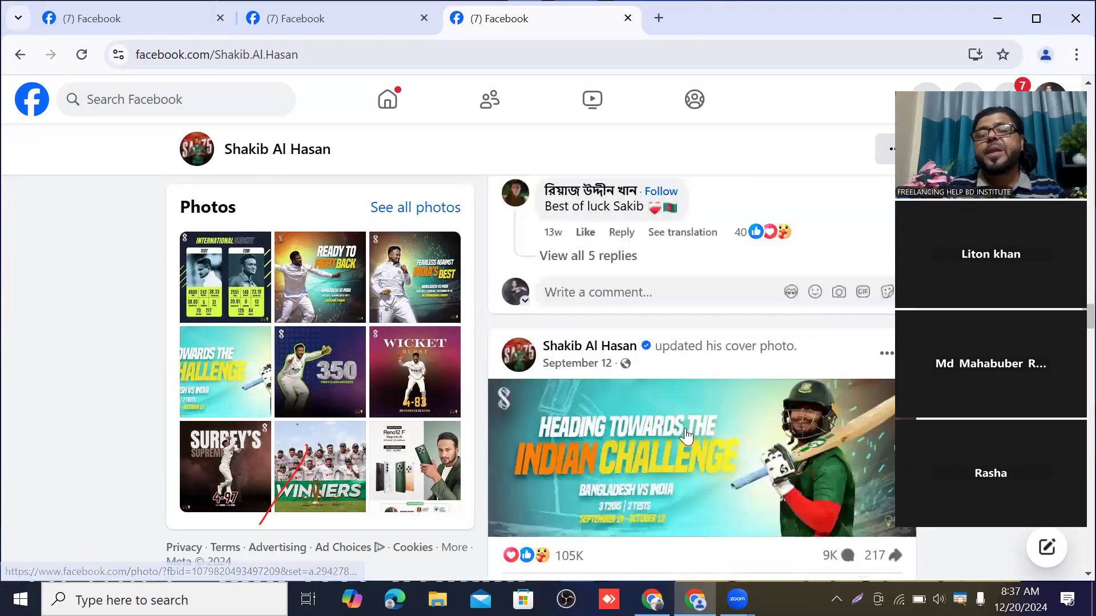
scroll(687, 416, "up", 5)
scroll(662, 360, "up", 15)
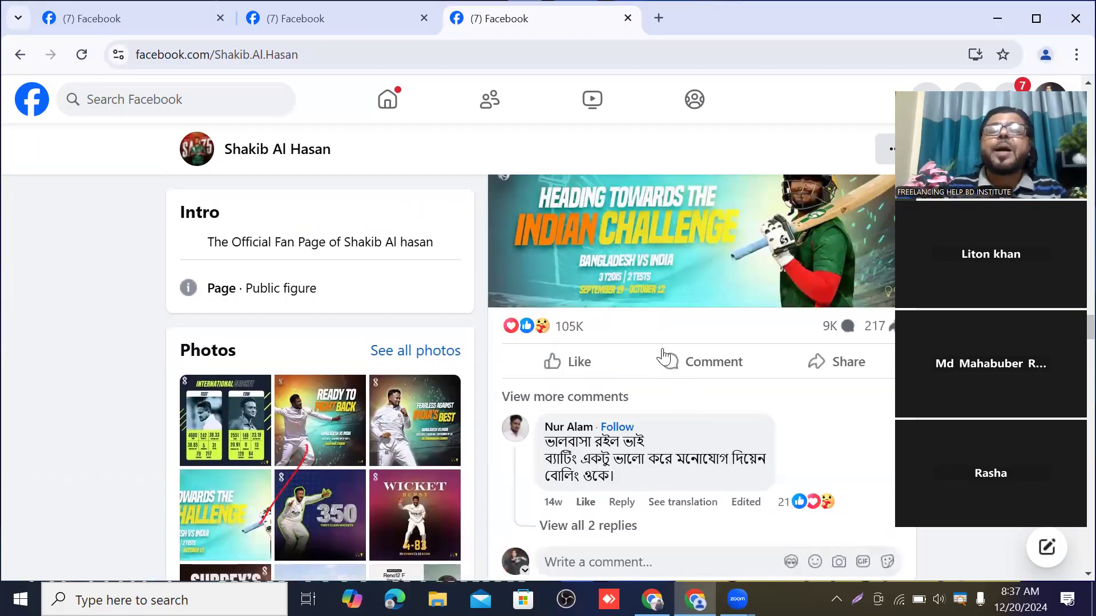
scroll(656, 306, "up", 15)
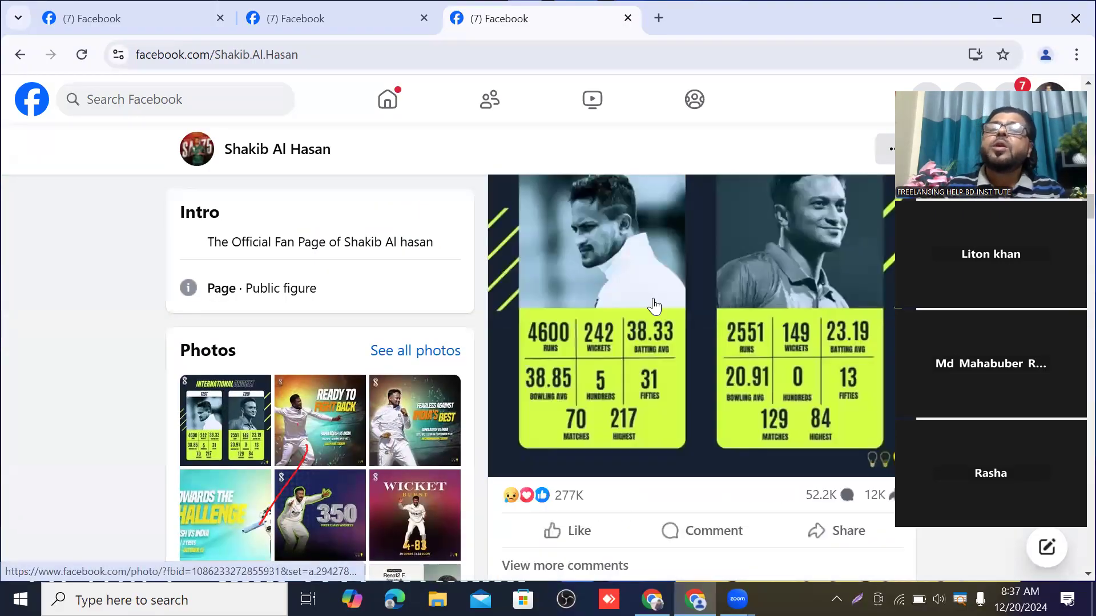
scroll(625, 245, "up", 10)
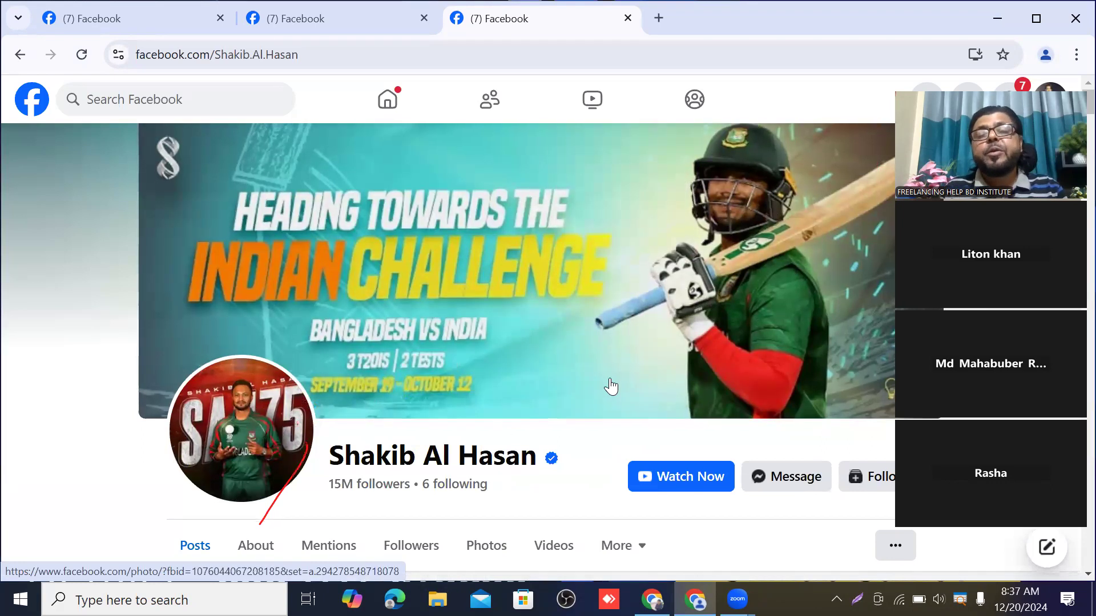
scroll(609, 387, "down", 3)
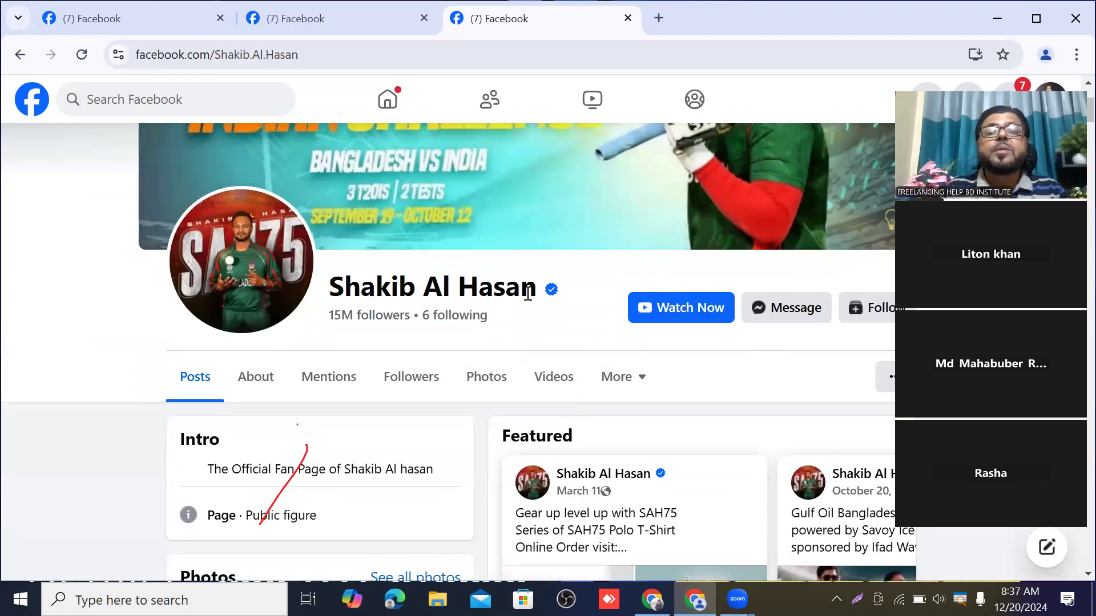
scroll(521, 413, "up", 3)
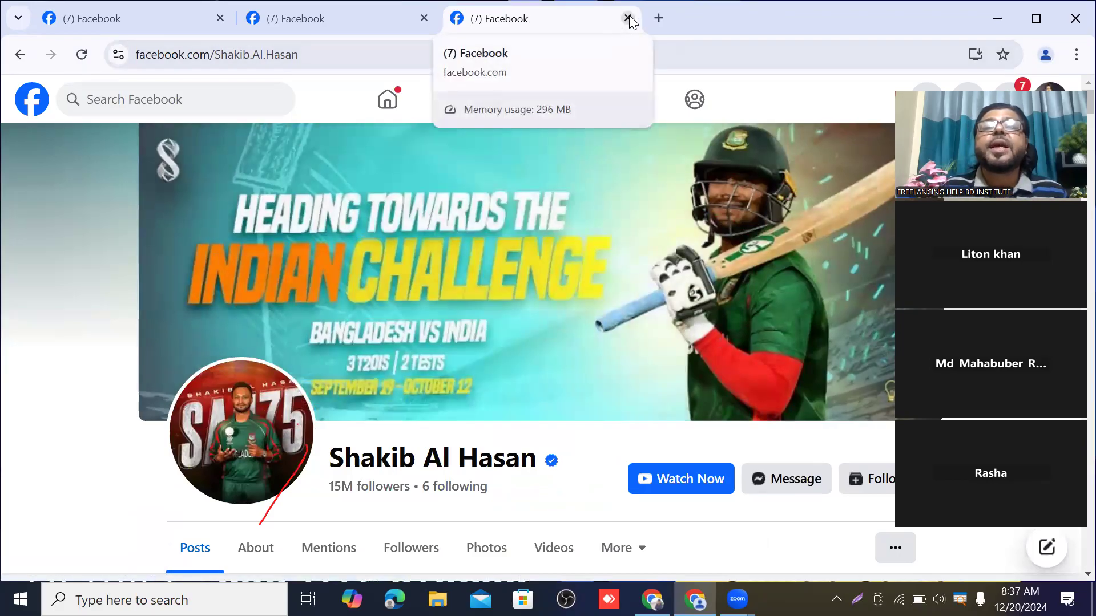
Close the cricketer and foodpanda tabs, leaving only the Facebook home feed
left_click(628, 18)
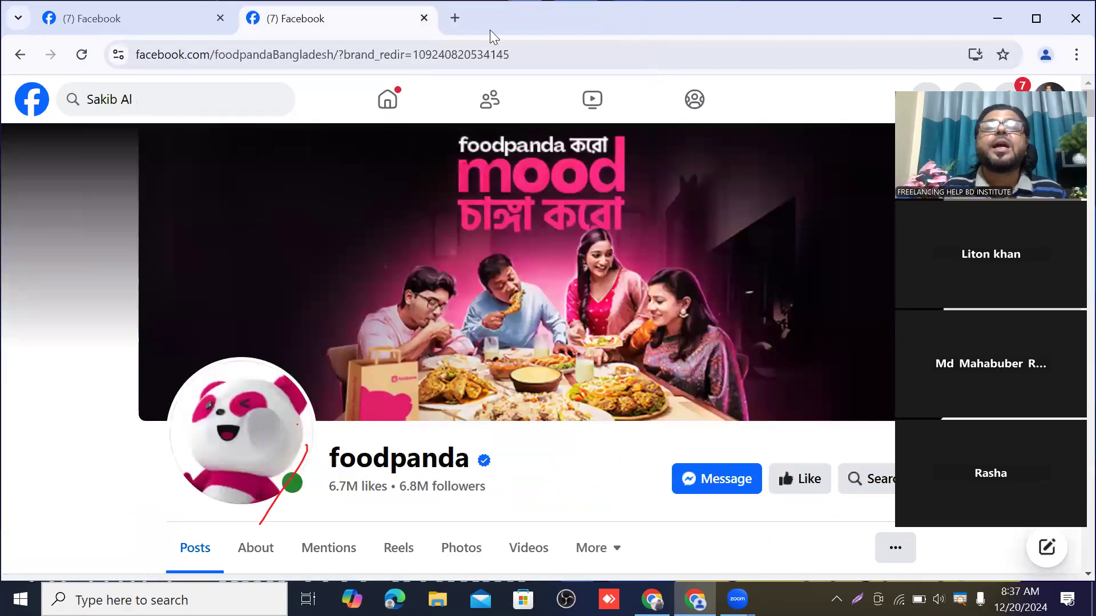
left_click(423, 18)
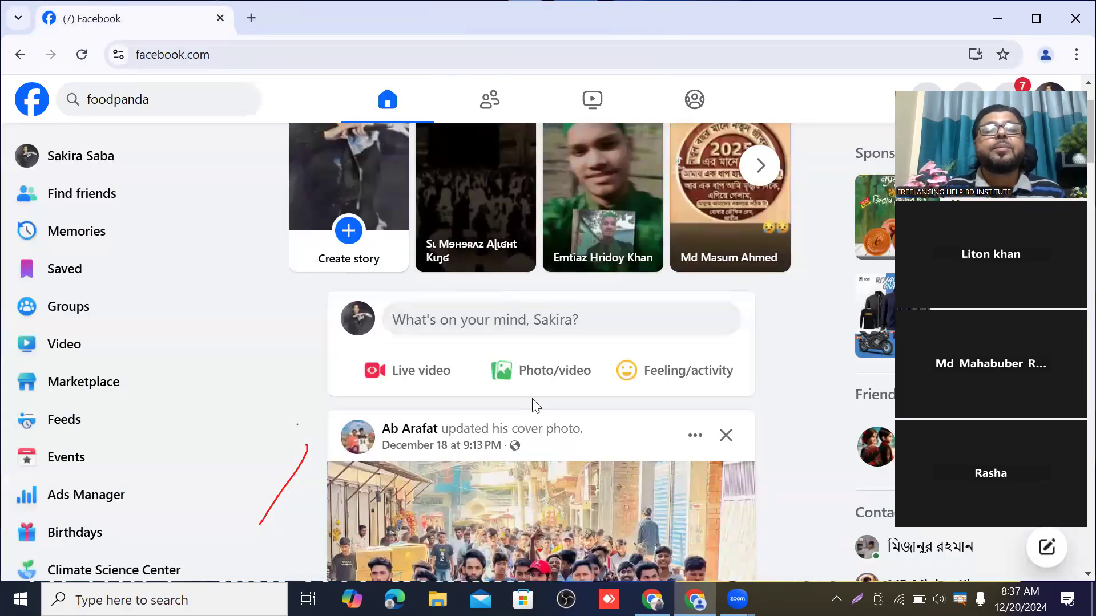
scroll(536, 405, "up", 2)
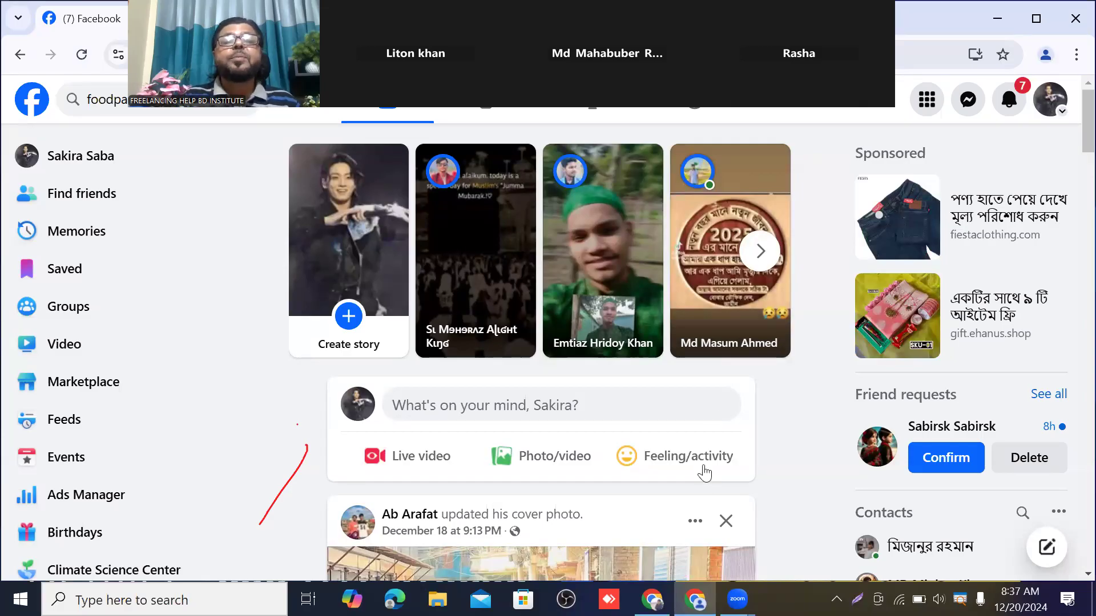
scroll(681, 382, "down", 4)
scroll(599, 376, "up", 4)
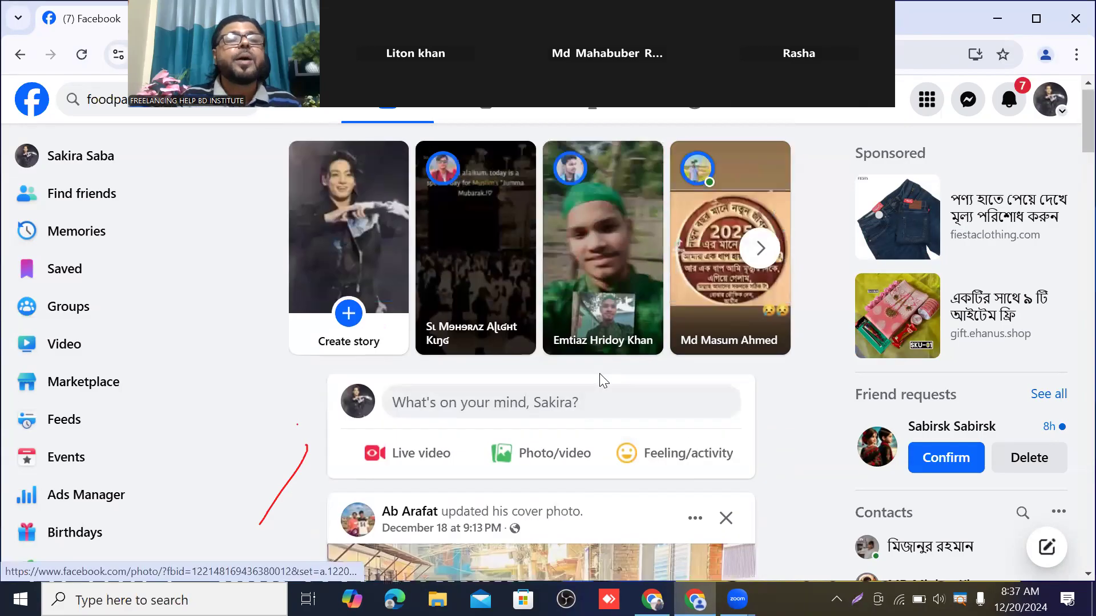
scroll(599, 375, "down", 5)
scroll(602, 381, "down", 3)
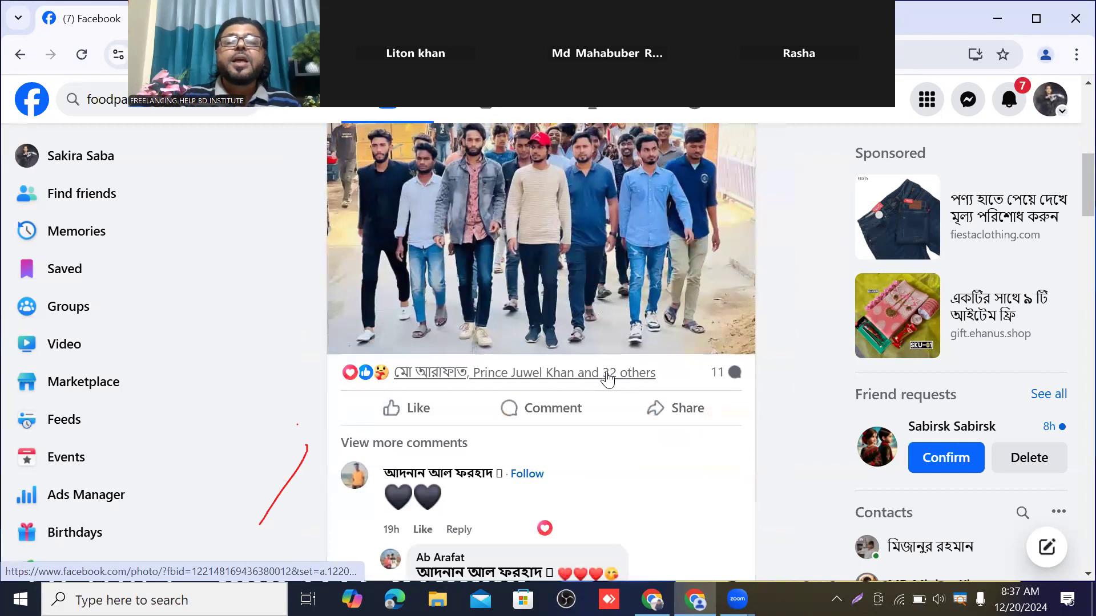
scroll(607, 371, "up", 6)
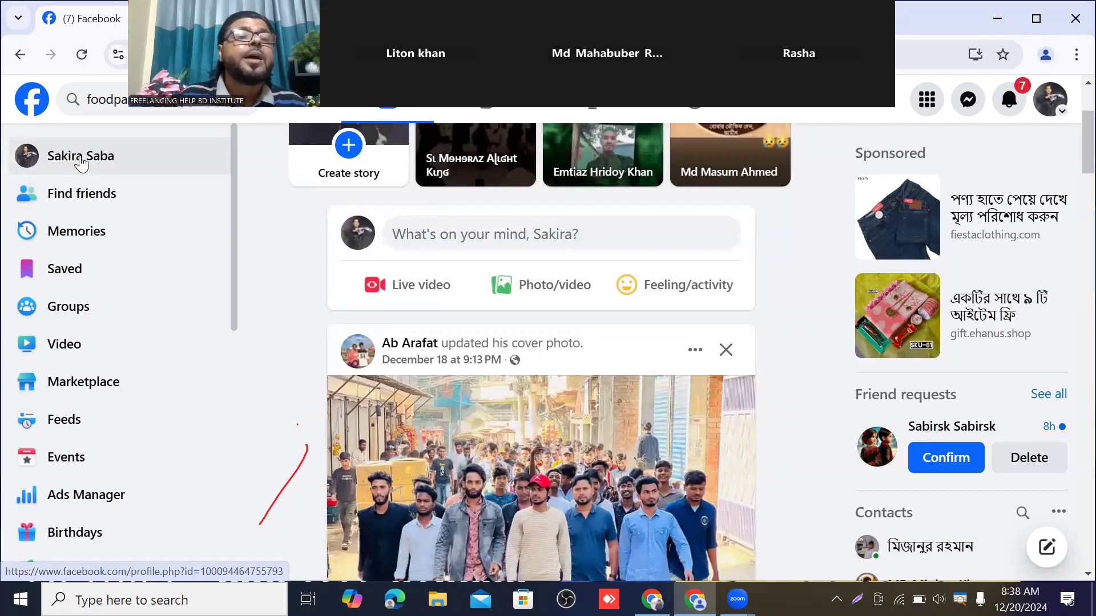
scroll(83, 164, "down", 5)
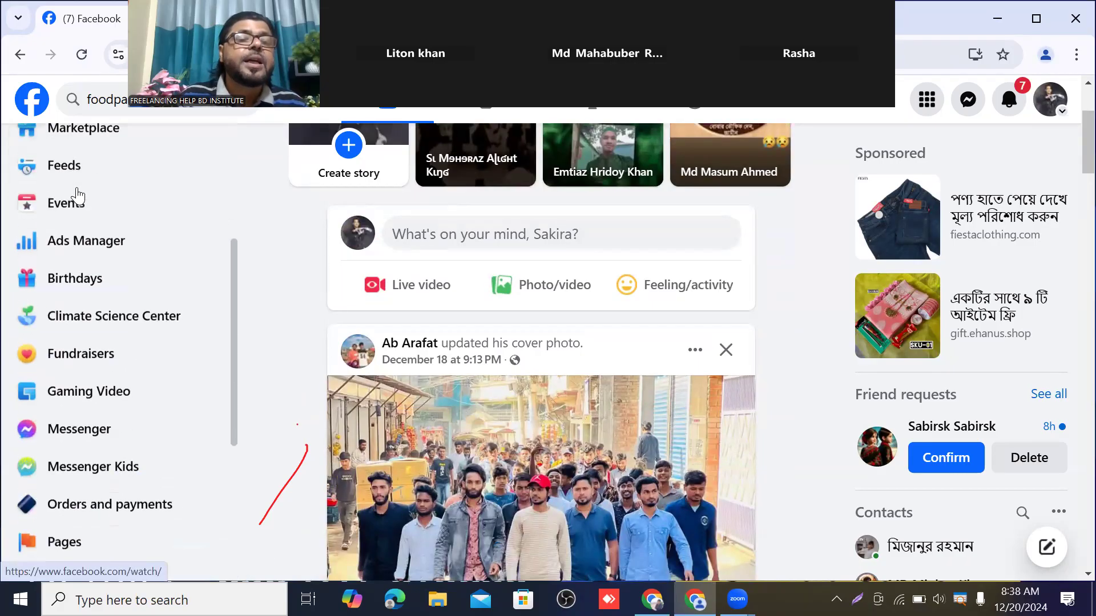
scroll(78, 197, "down", 3)
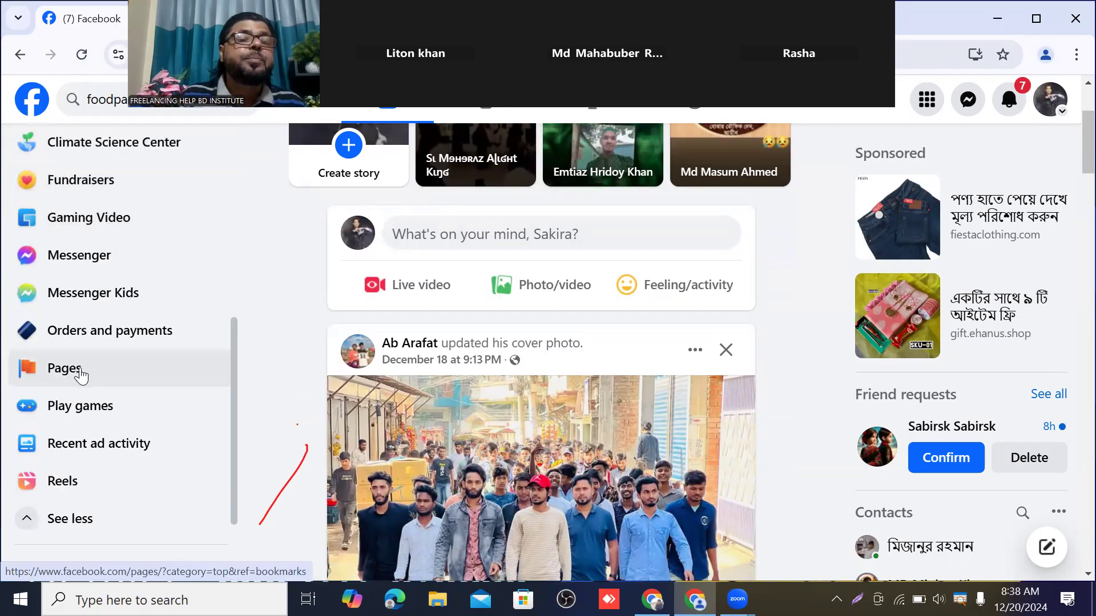
scroll(131, 381, "up", 5)
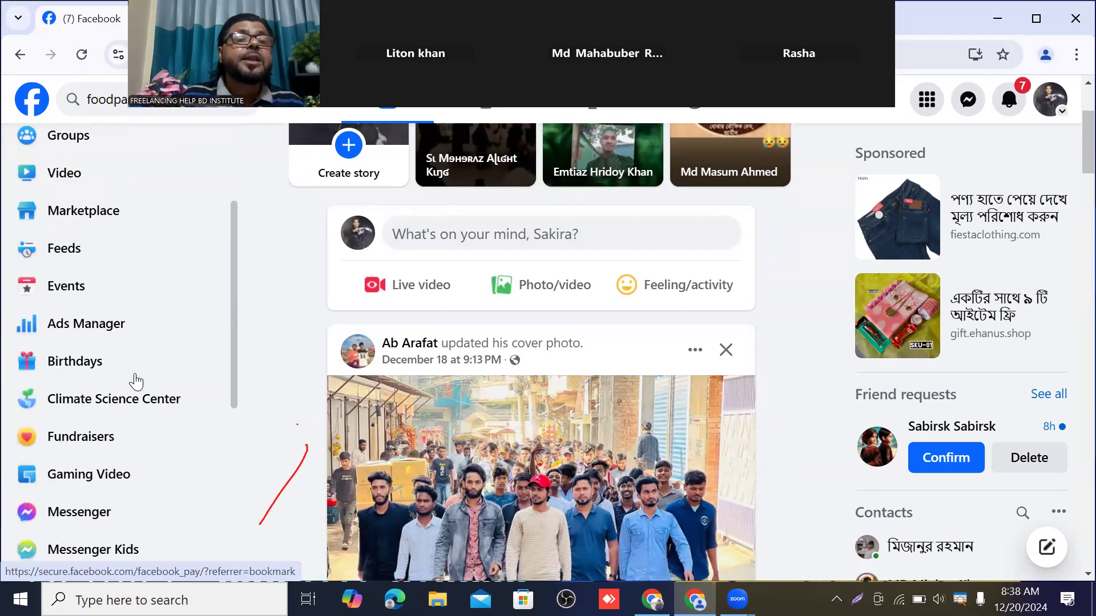
scroll(136, 356, "up", 3)
scroll(81, 207, "down", 2)
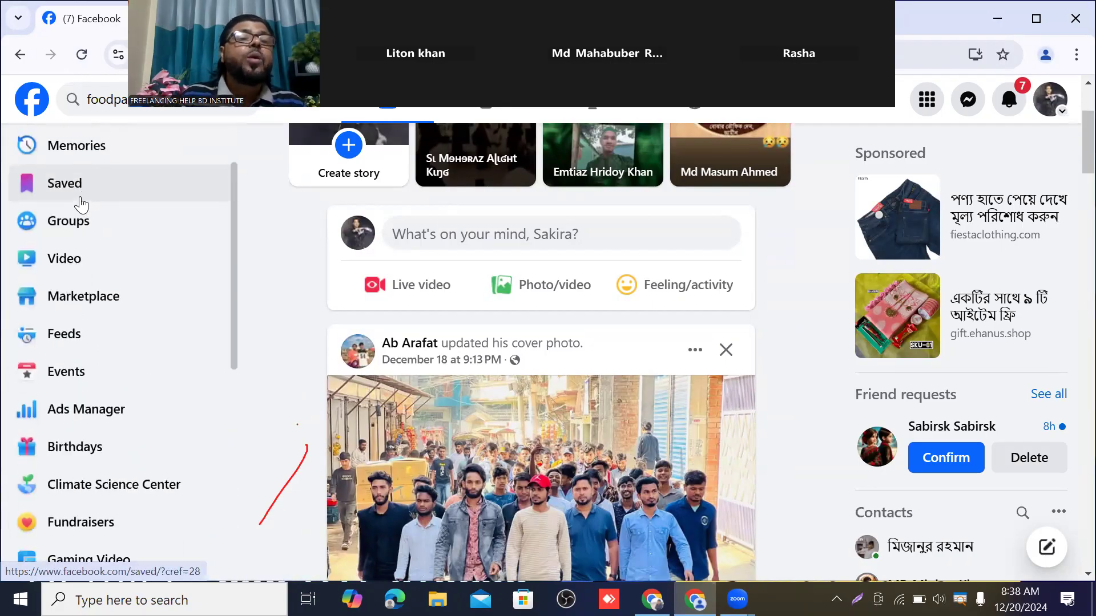
scroll(68, 210, "up", 2)
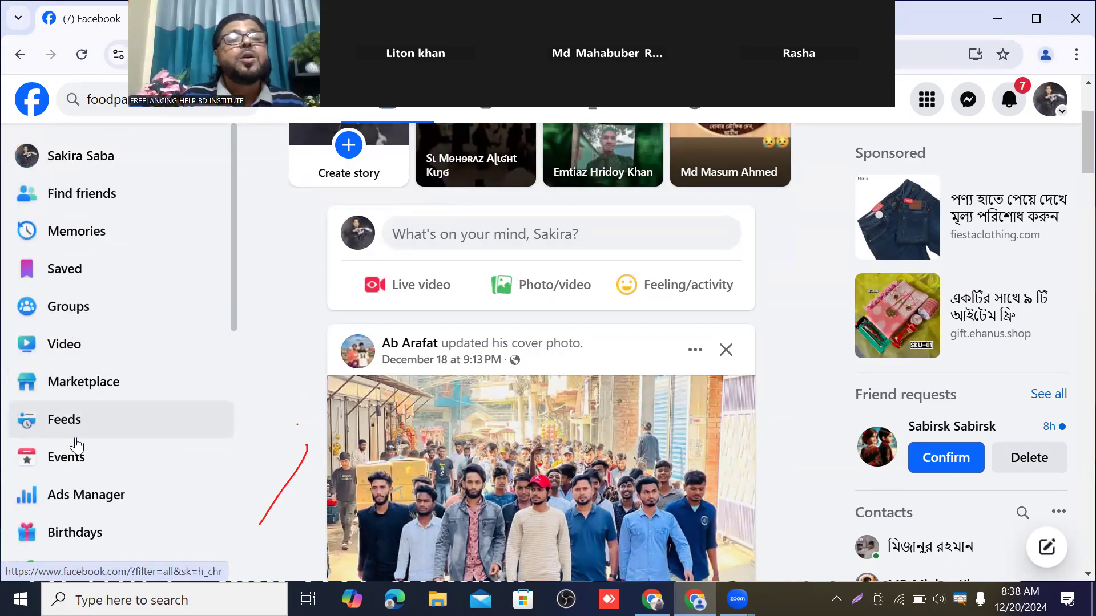
scroll(103, 422, "down", 7)
scroll(100, 410, "down", 3)
scroll(92, 431, "up", 2)
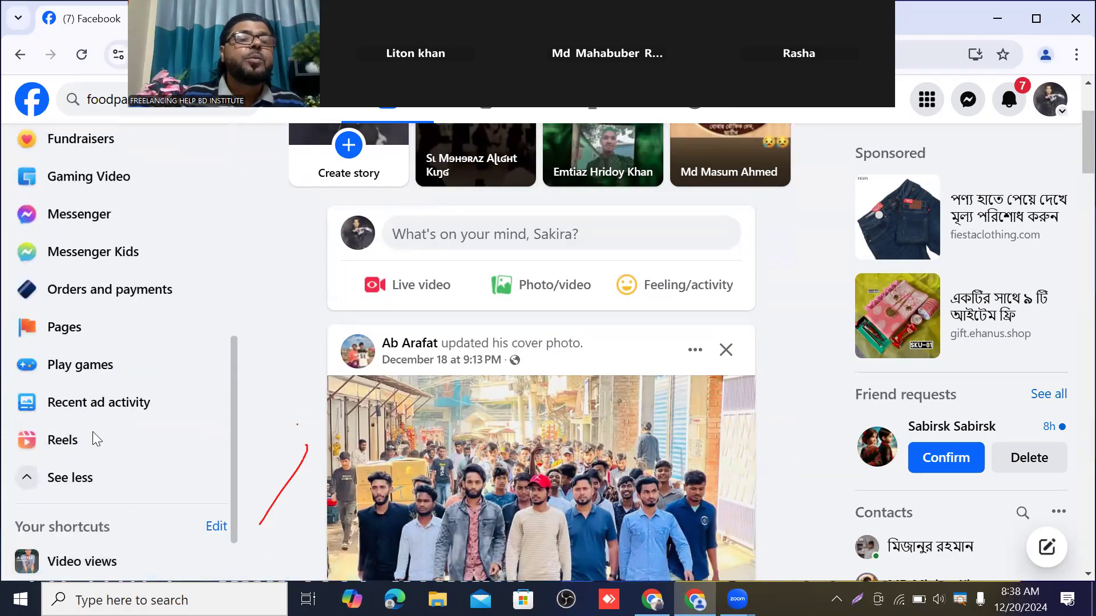
left_click(83, 480)
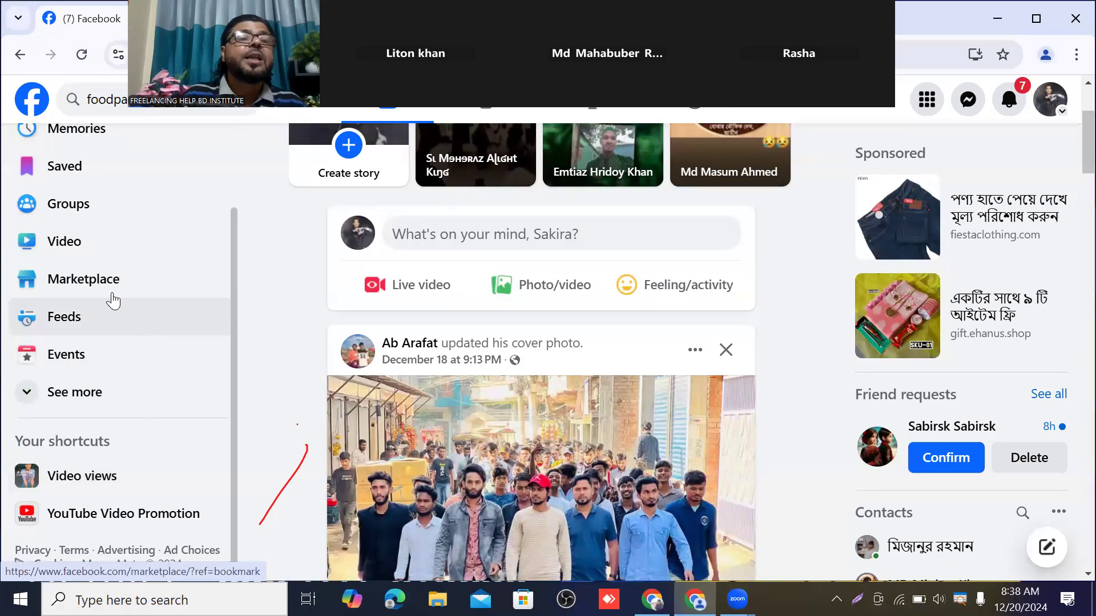
scroll(113, 301, "up", 2)
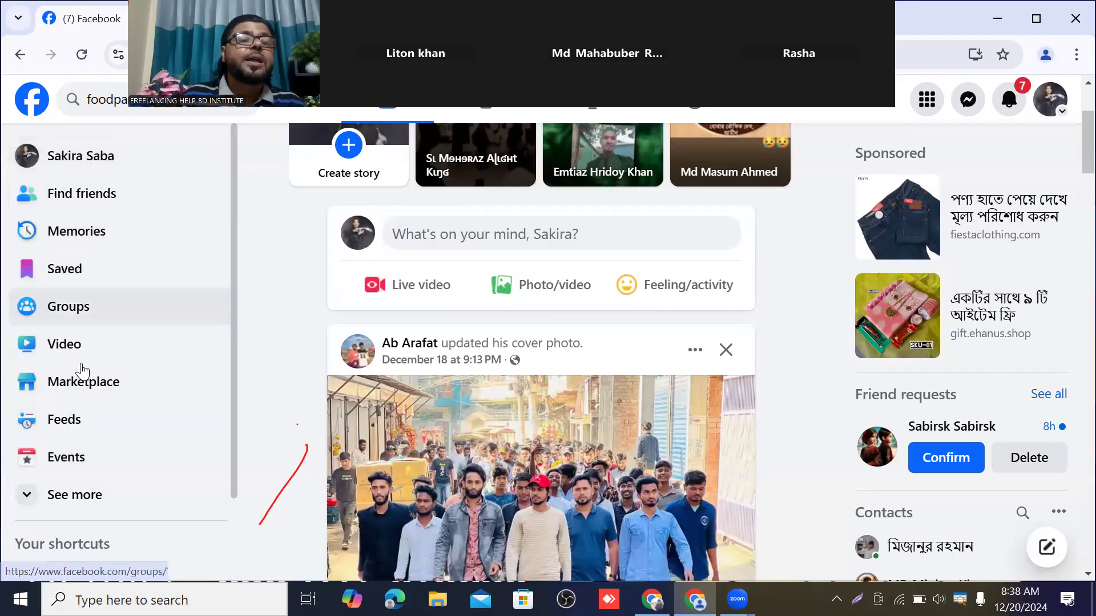
scroll(83, 371, "down", 2)
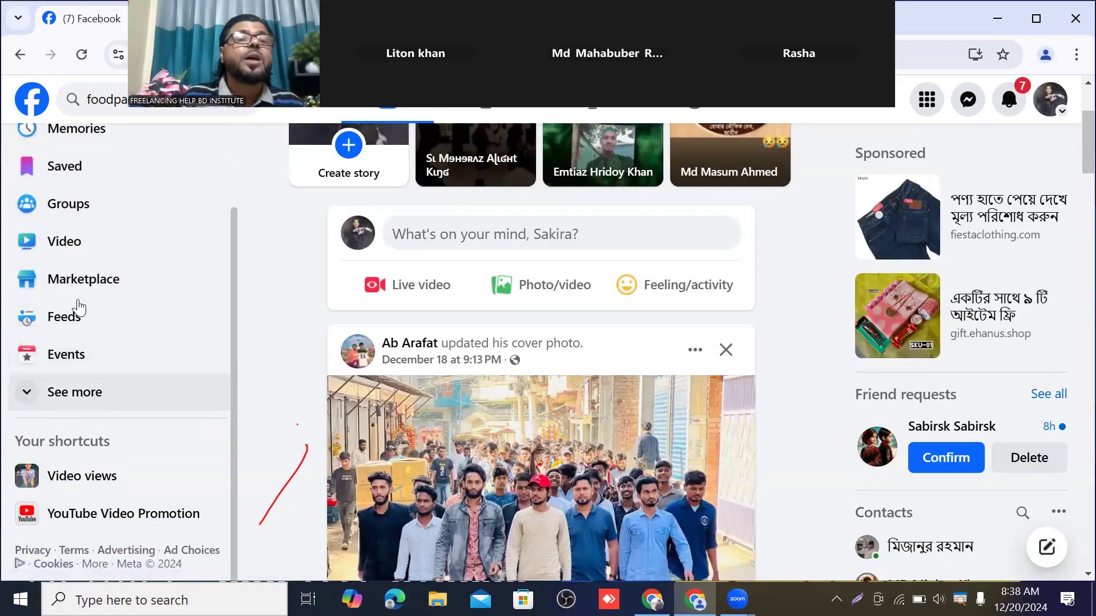
scroll(80, 291, "up", 2)
scroll(69, 257, "down", 2)
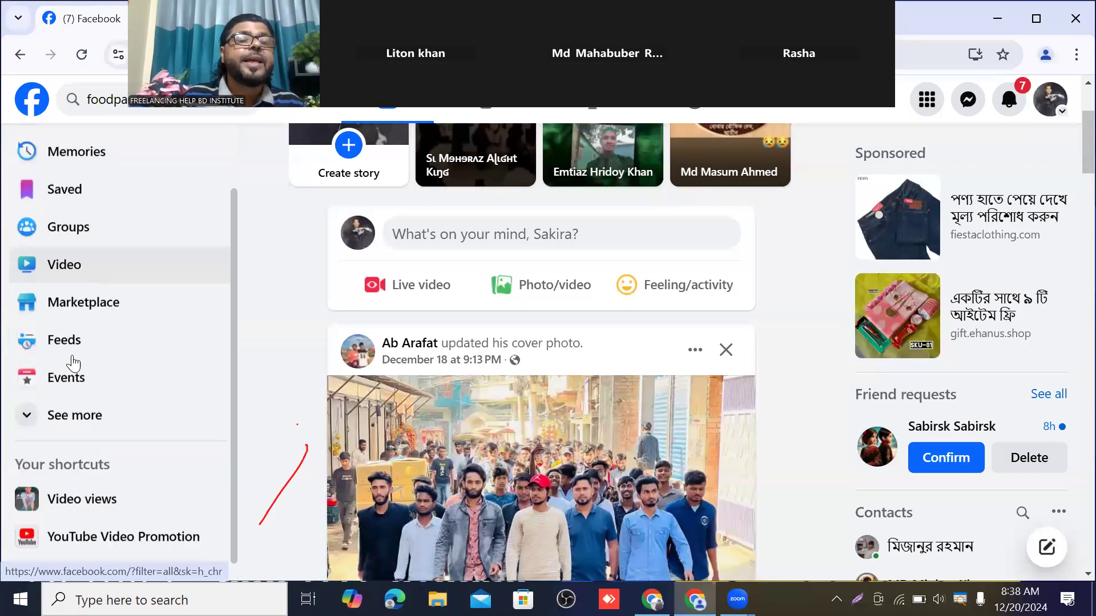
scroll(73, 362, "down", 1)
left_click(84, 398)
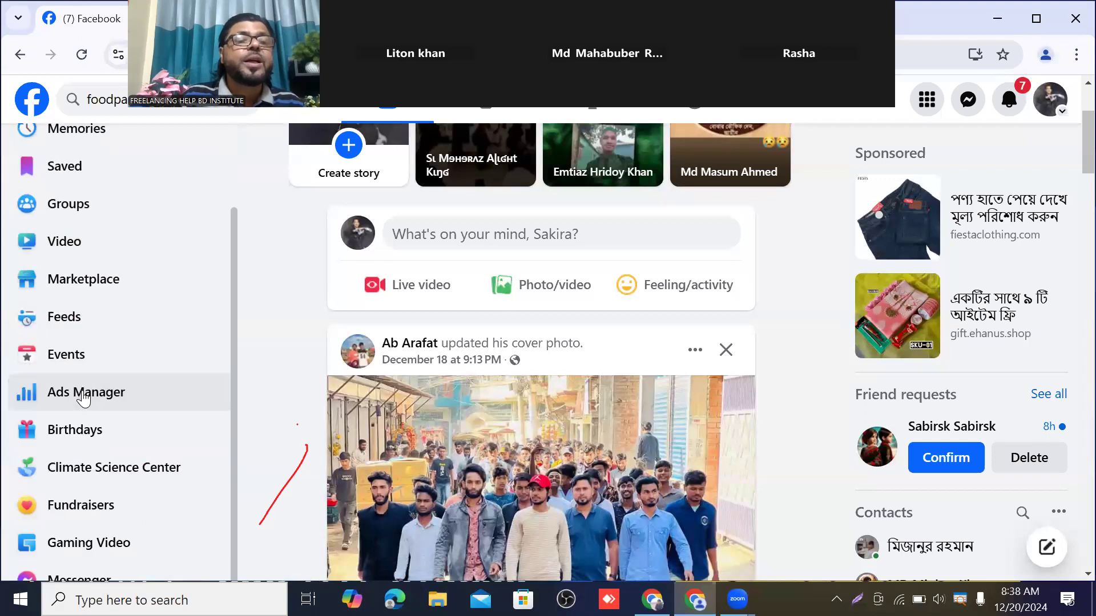
scroll(106, 317, "down", 2)
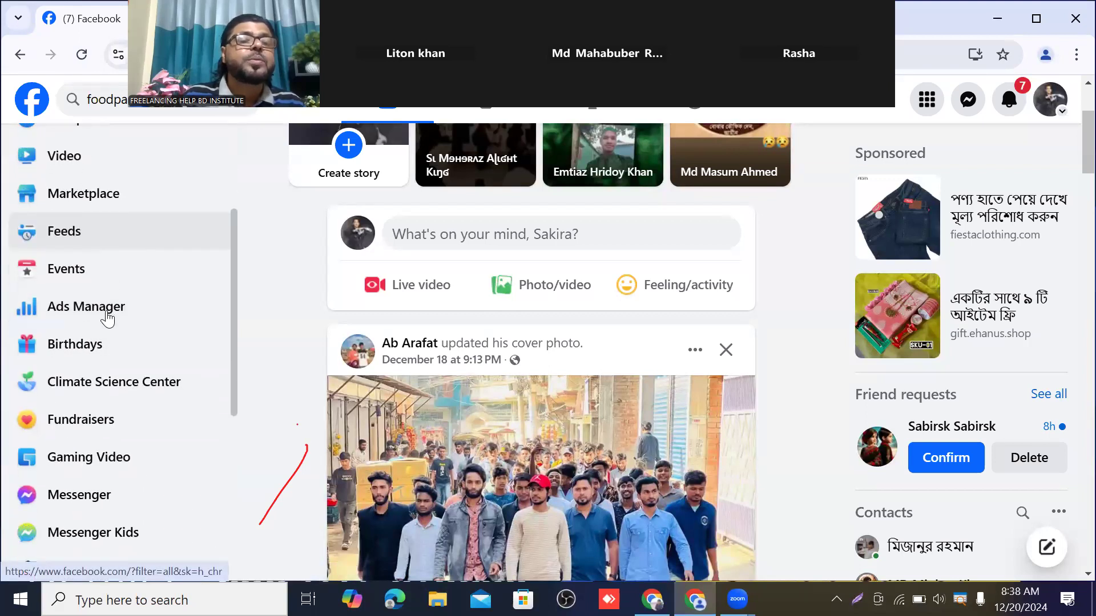
scroll(108, 320, "down", 3)
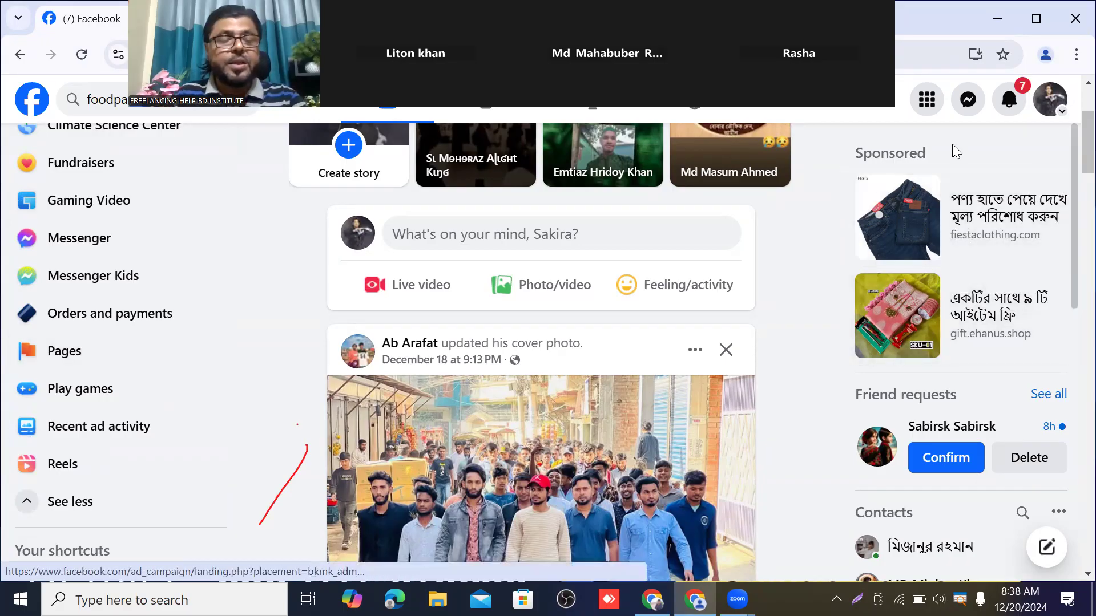
key("ctrl+2")
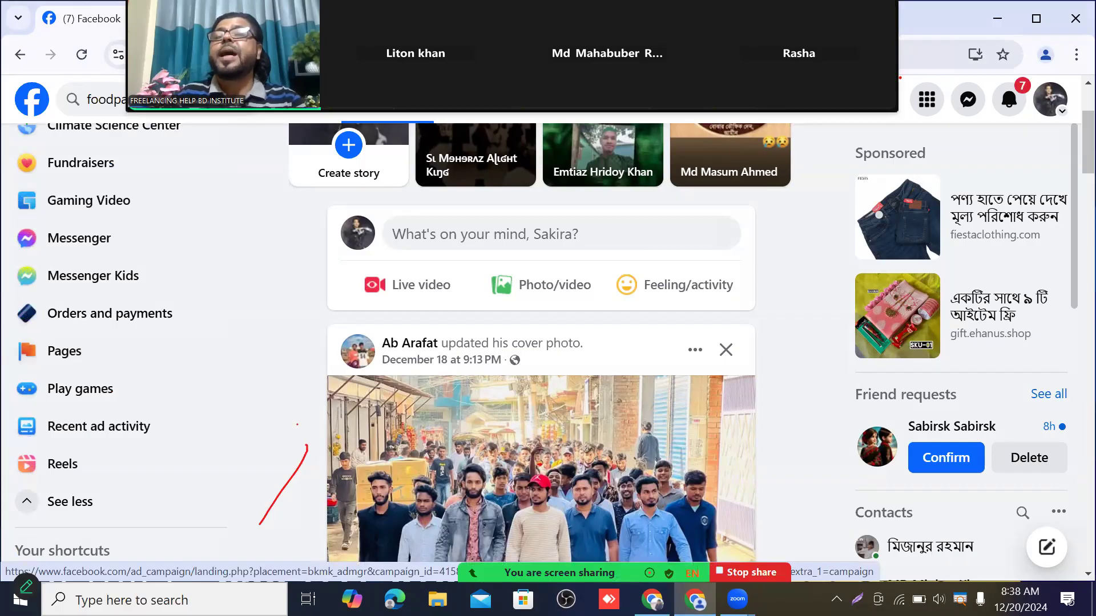
left_click_drag(905, 69, 952, 122)
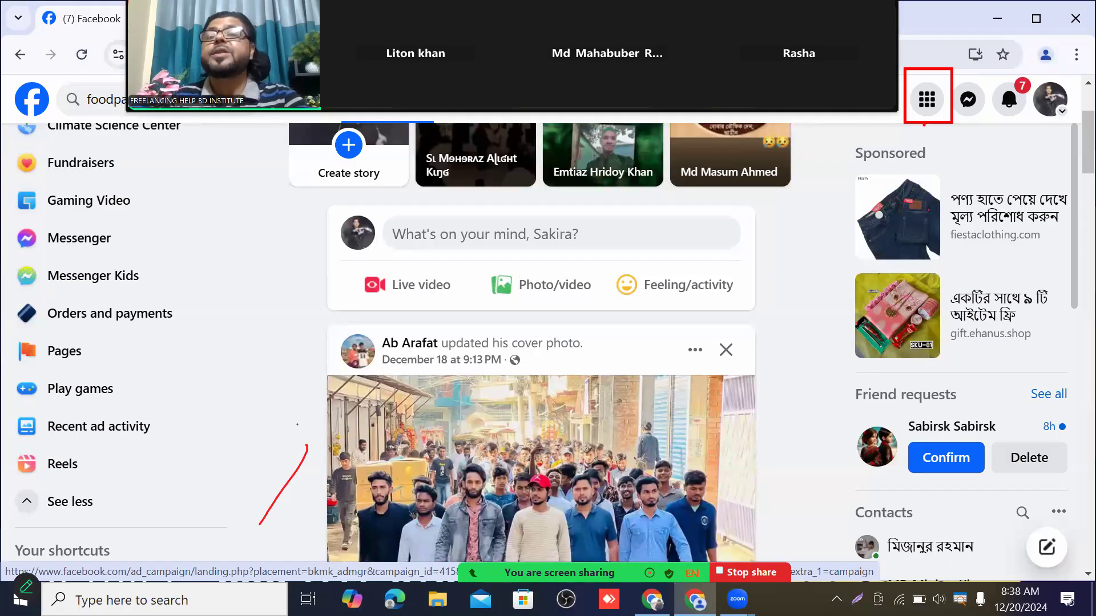
Show Facebook's grid Menu panel listing Events, Find friends, Groups and Create options
left_click(928, 104)
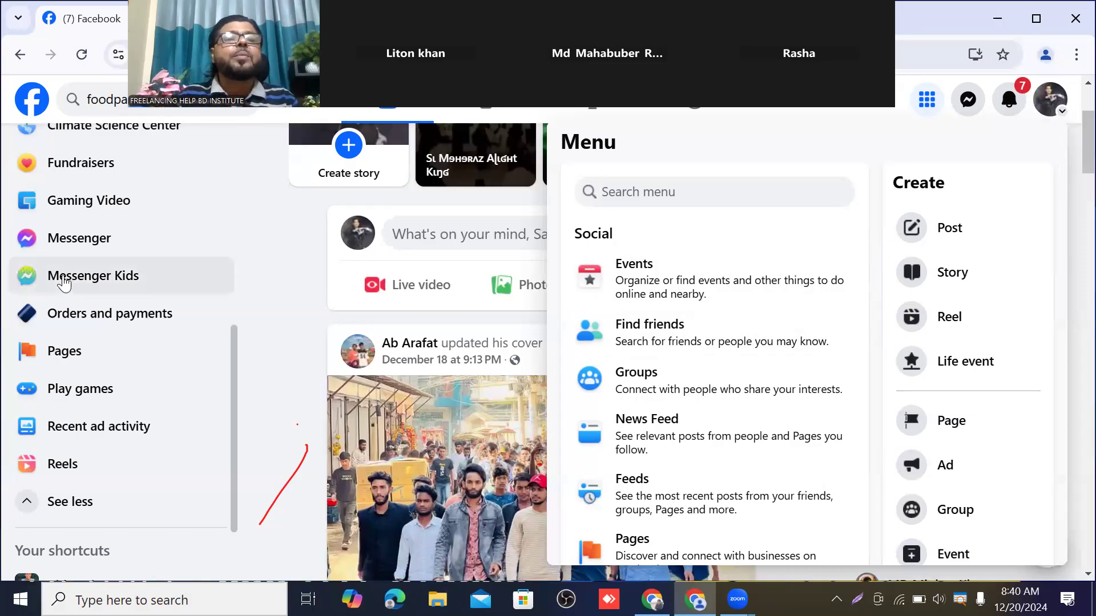
scroll(79, 251, "up", 6)
scroll(84, 246, "up", 2)
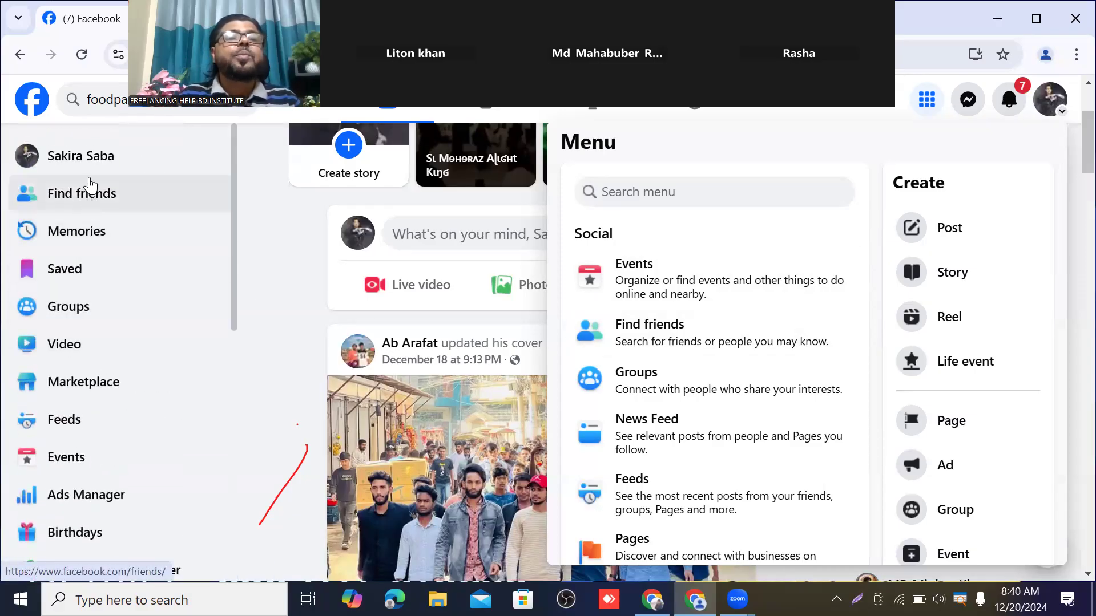
scroll(98, 245, "down", 3)
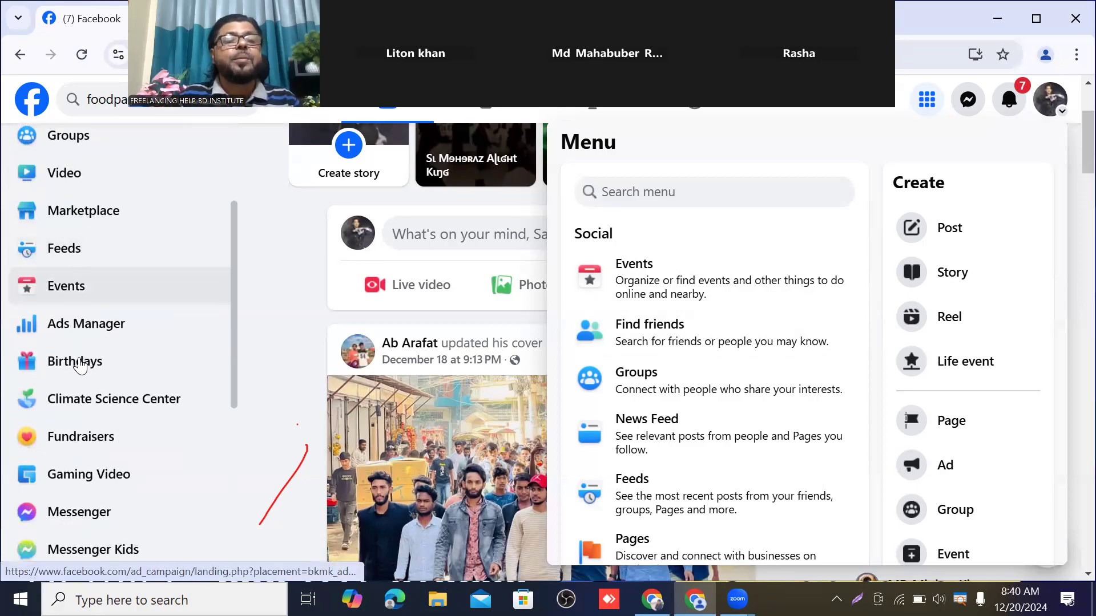
scroll(86, 363, "down", 3)
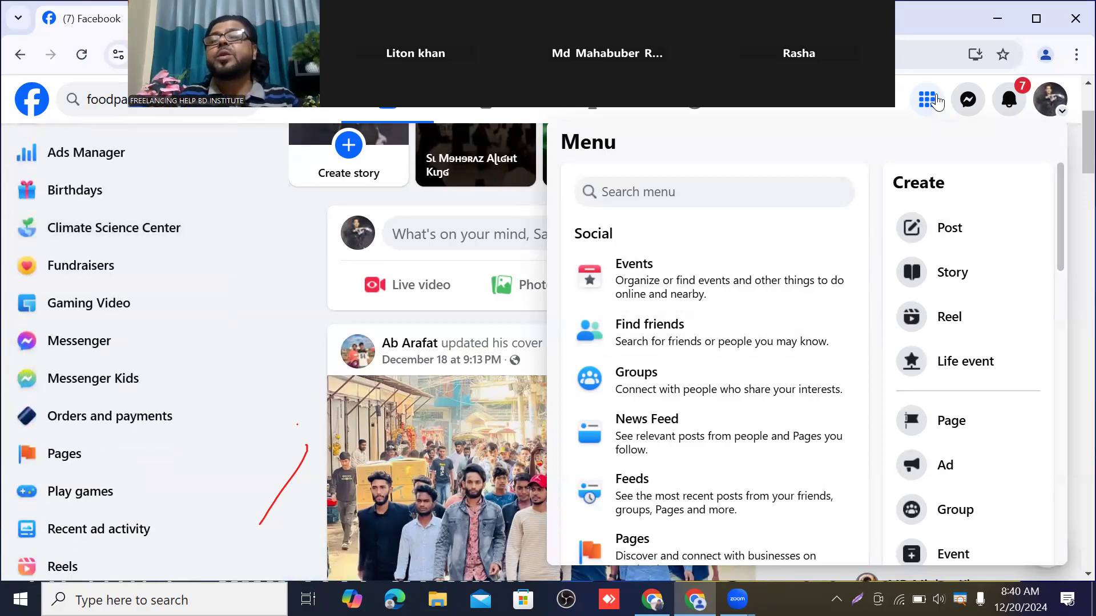
Open the Create a Page form from the Menu, then go back to the home feed
left_click(951, 422)
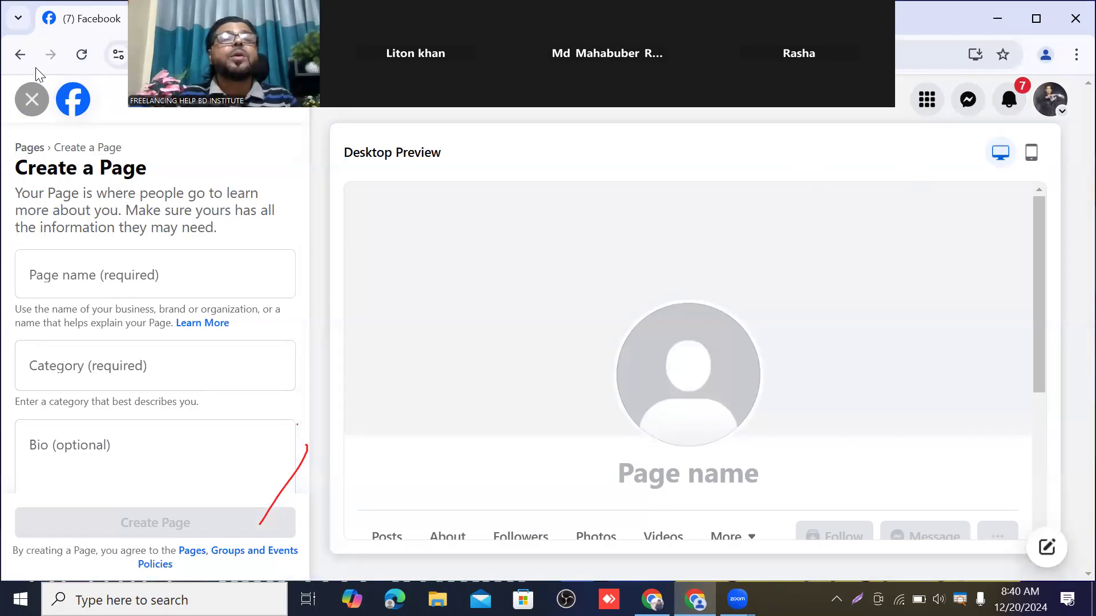
left_click(18, 51)
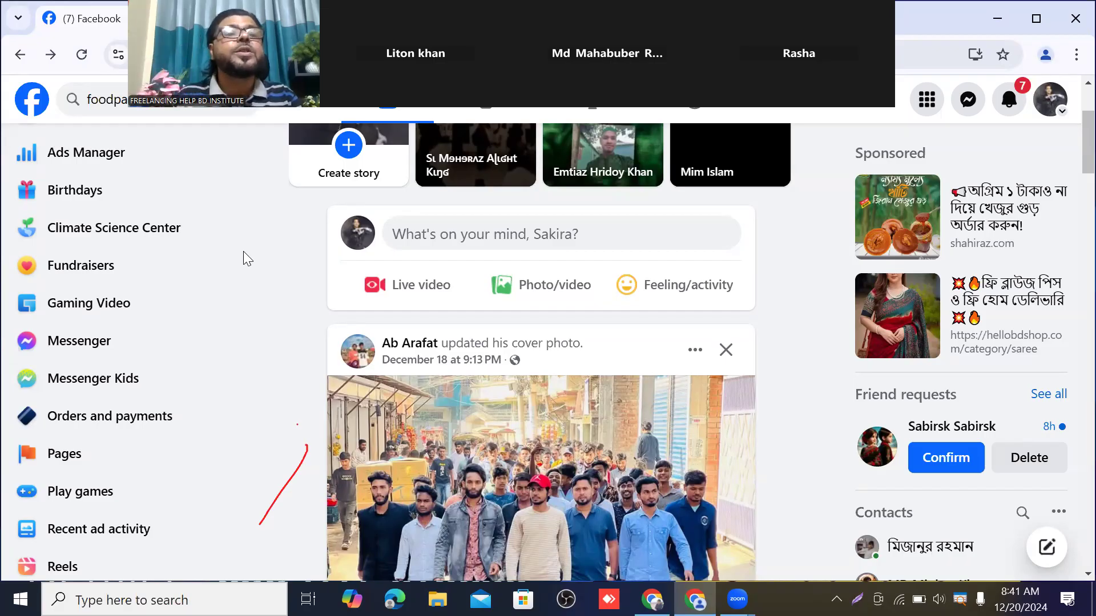
Scroll the left sidebar and open Pages to view the Discover suggestions
scroll(165, 303, "down", 3)
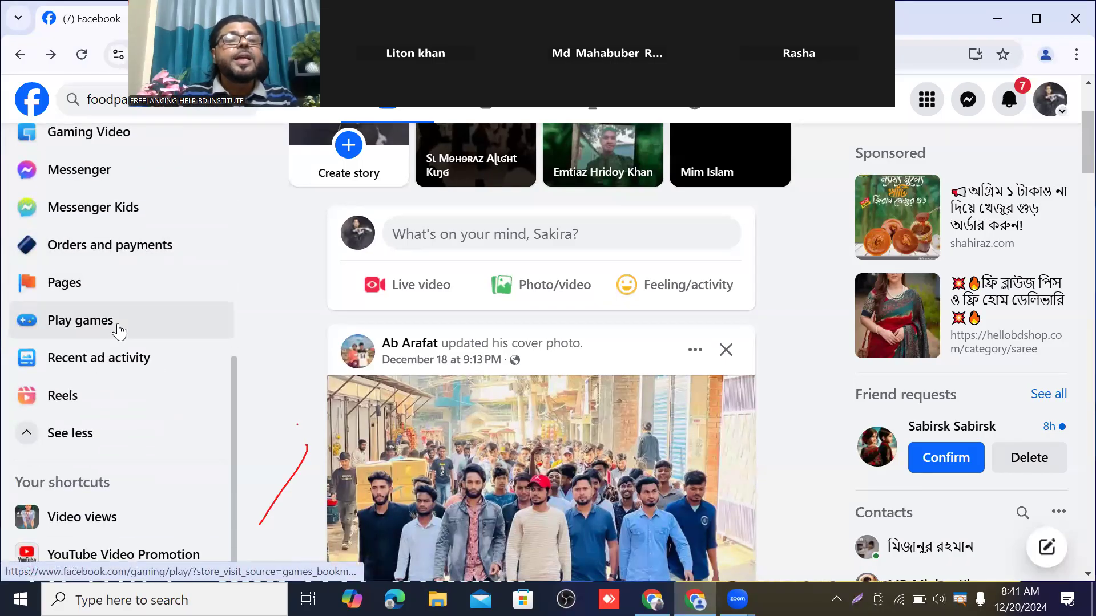
left_click(78, 283)
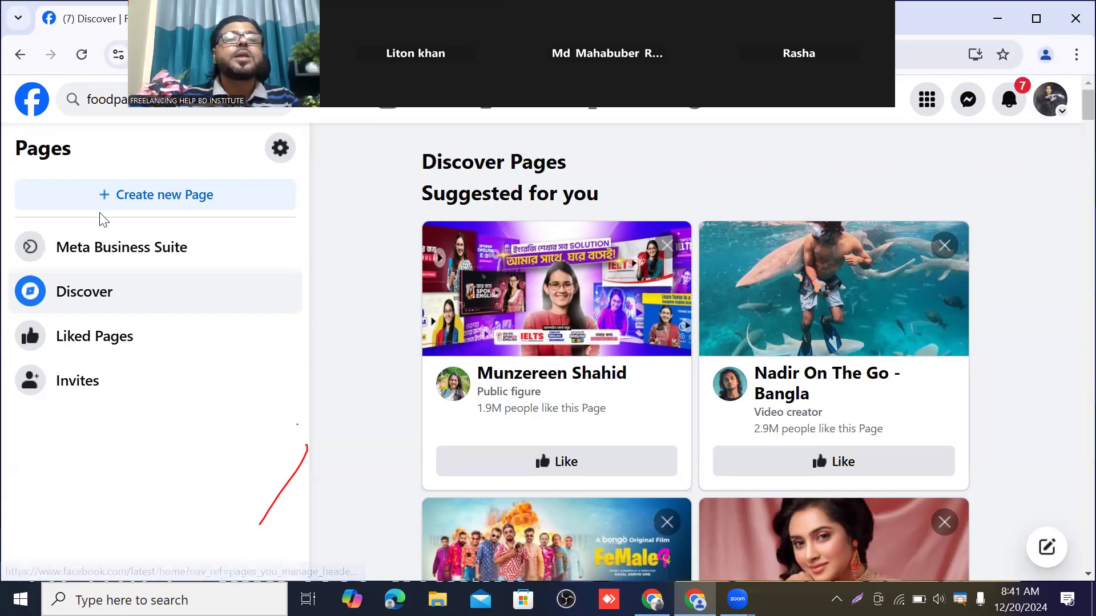
Start a new Page with + Create new Page and scroll over the blank form
left_click(160, 203)
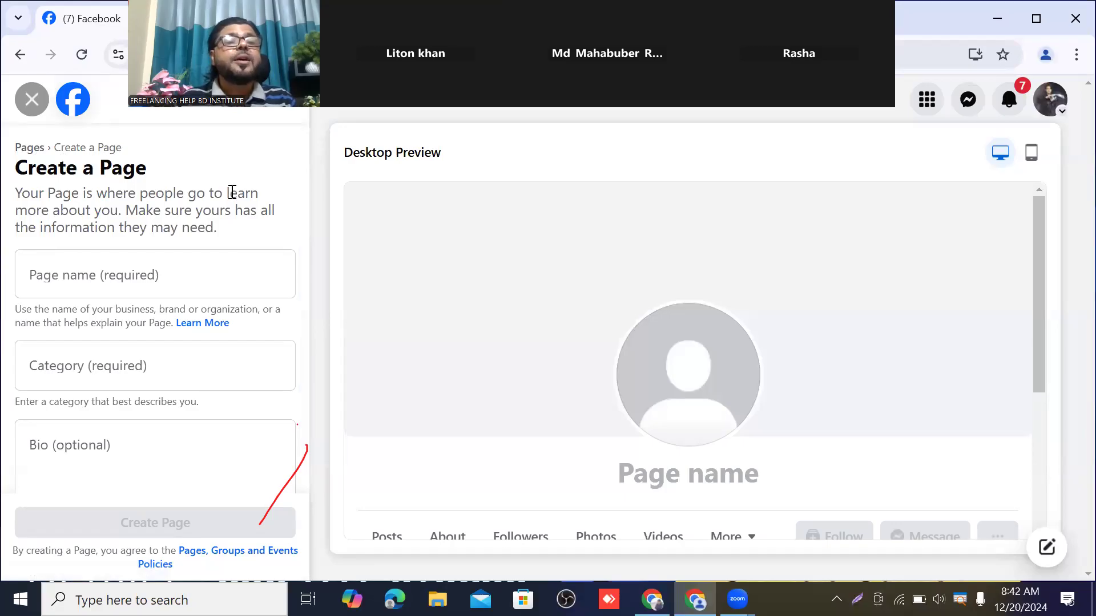
scroll(94, 350, "down", 1)
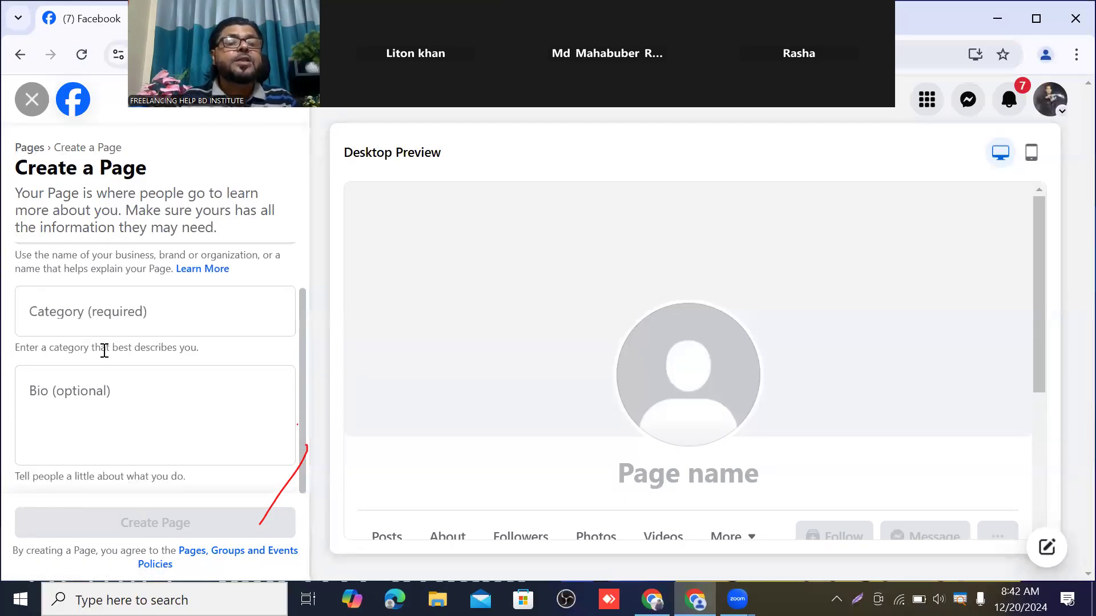
scroll(140, 342, "up", 1)
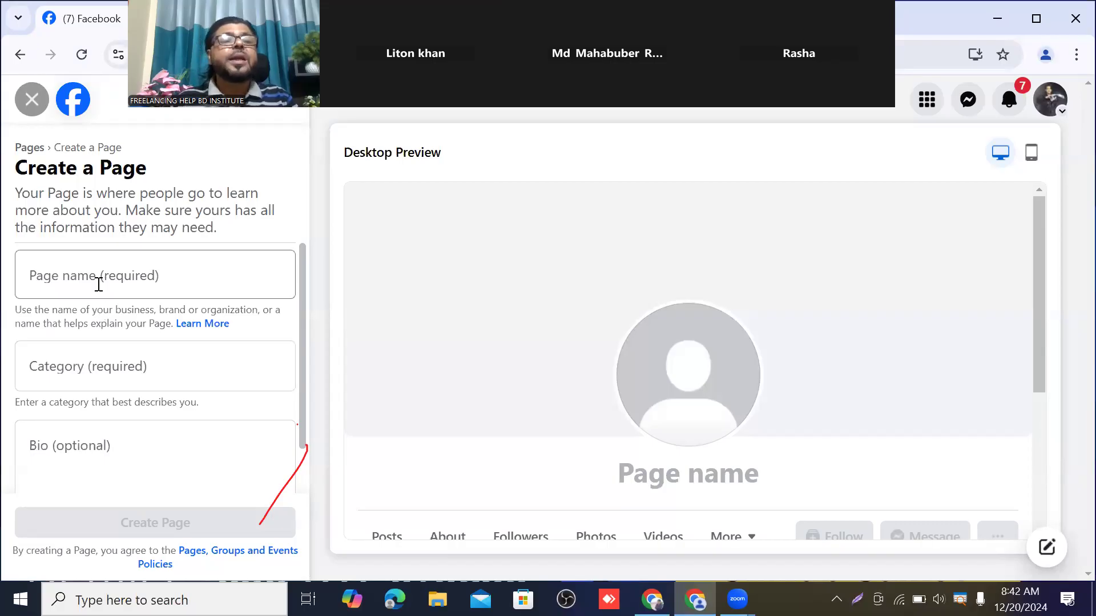
Scroll the blank Create a Page form, then focus the Page name field
scroll(98, 288, "down", 1)
scroll(147, 400, "up", 1)
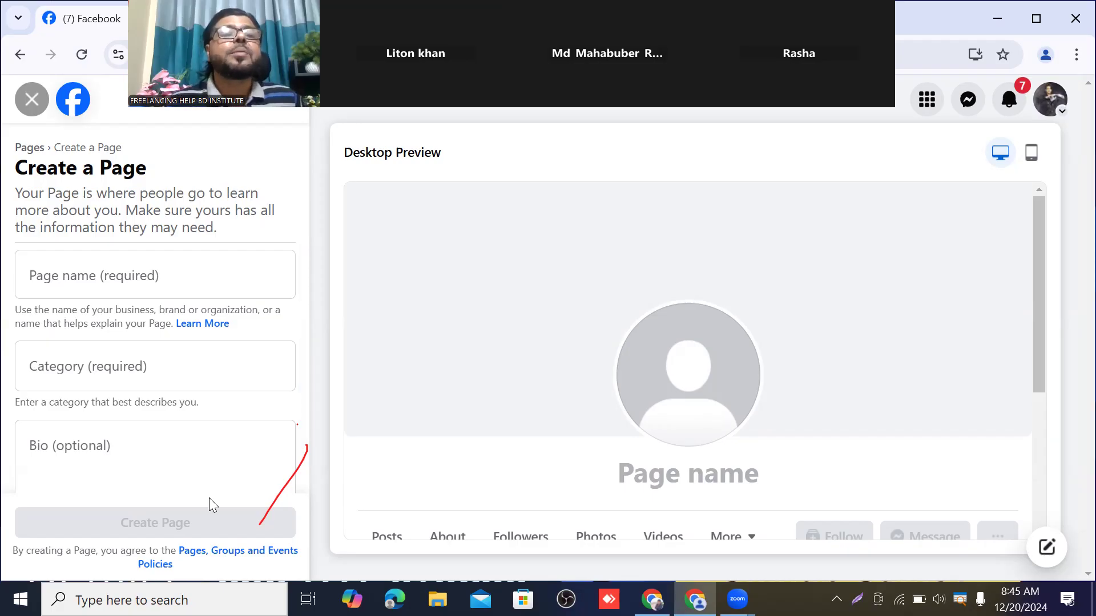
left_click(59, 276)
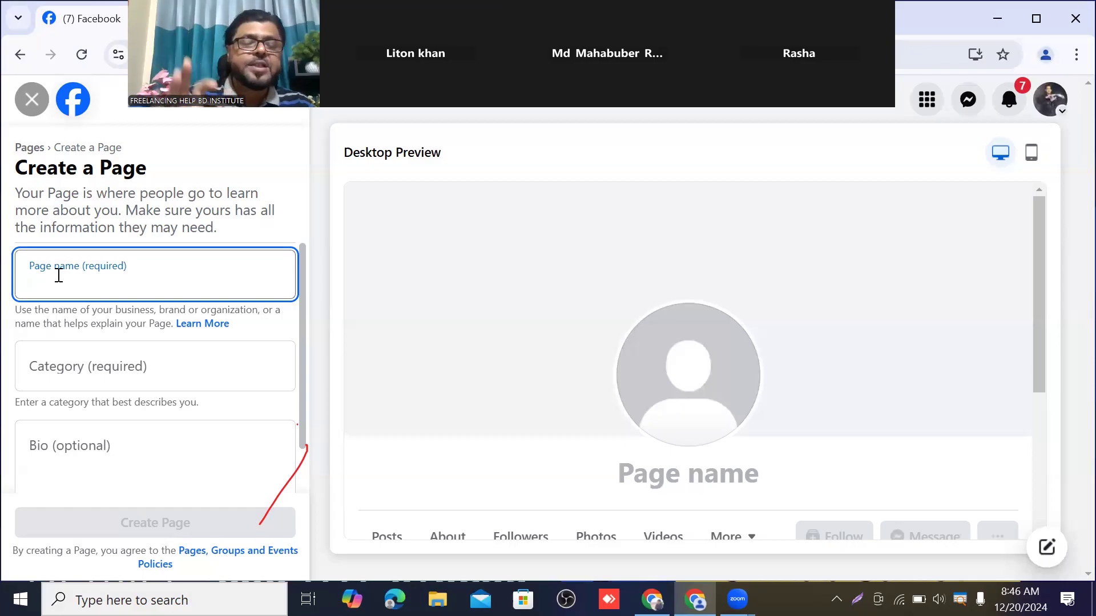
Enter 'Saba Business Point' as the Page name and move to the Category field
type("Sa")
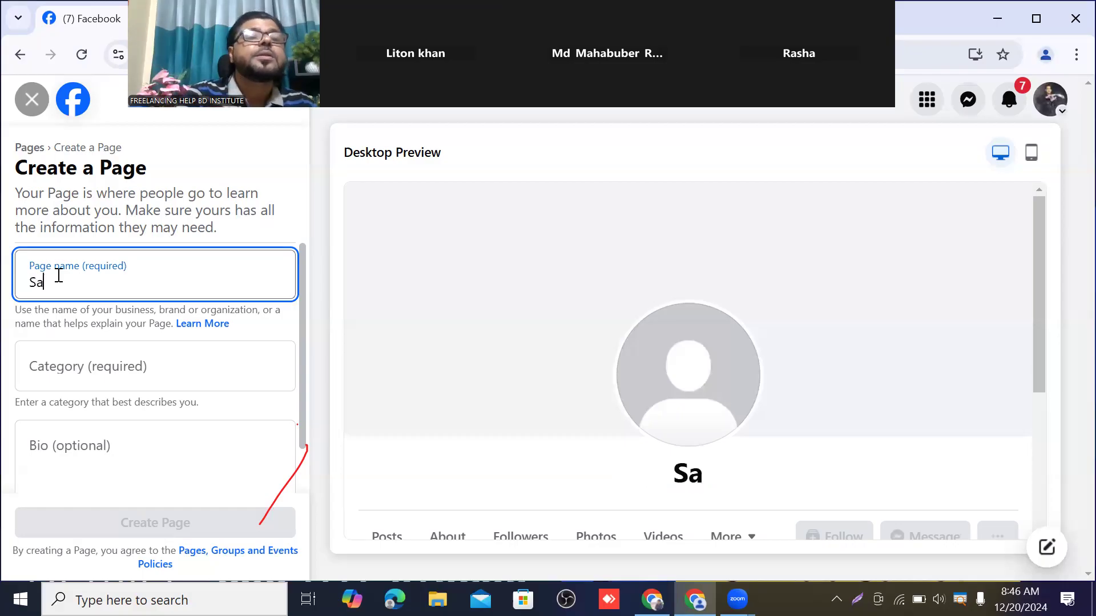
type("ba")
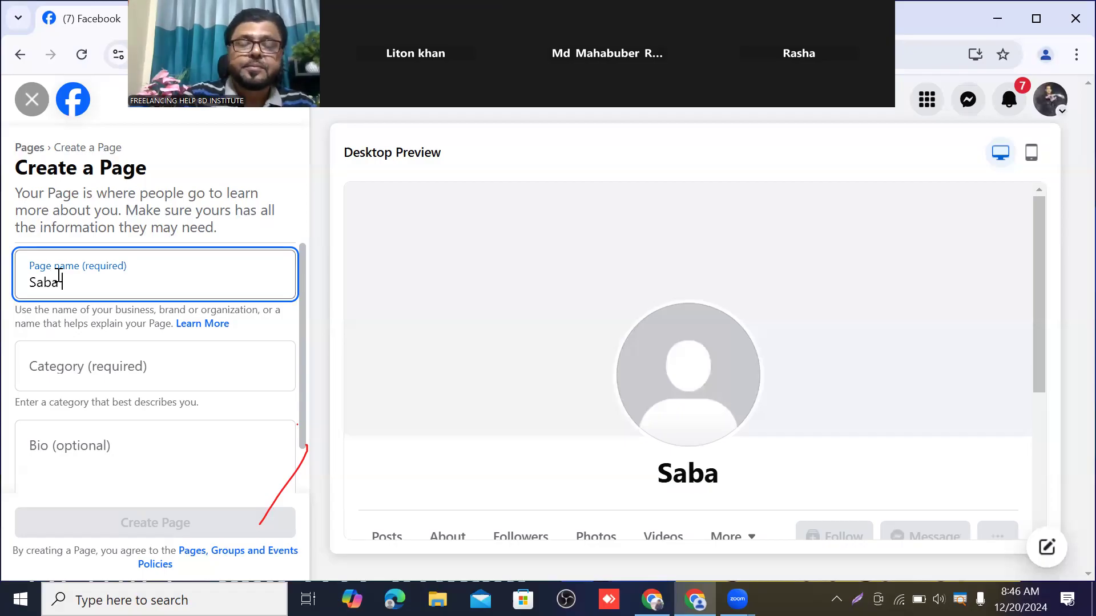
type("Busi")
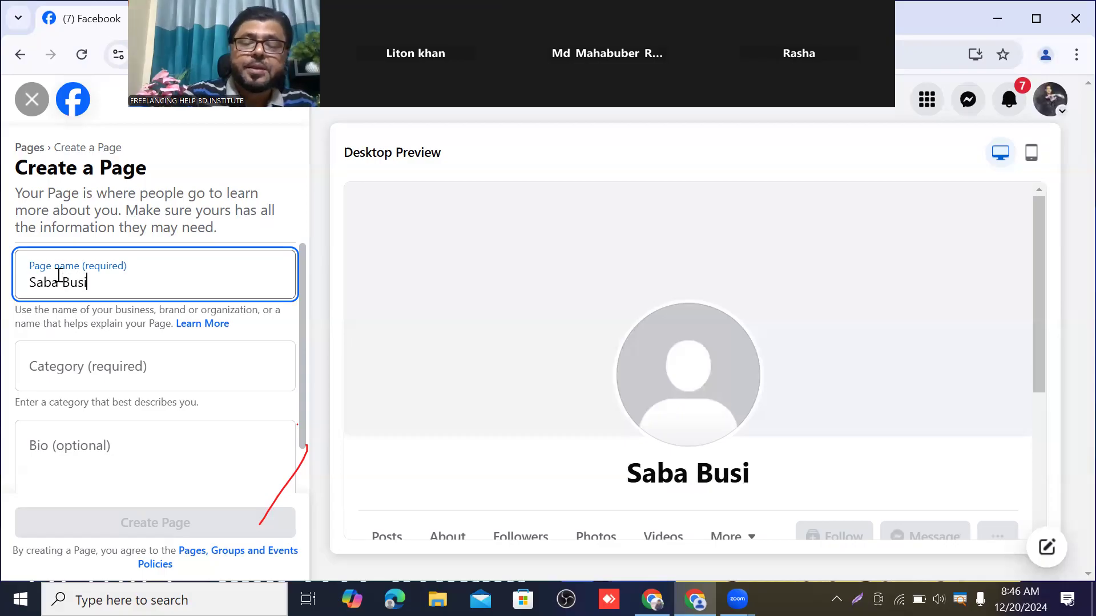
type("ness")
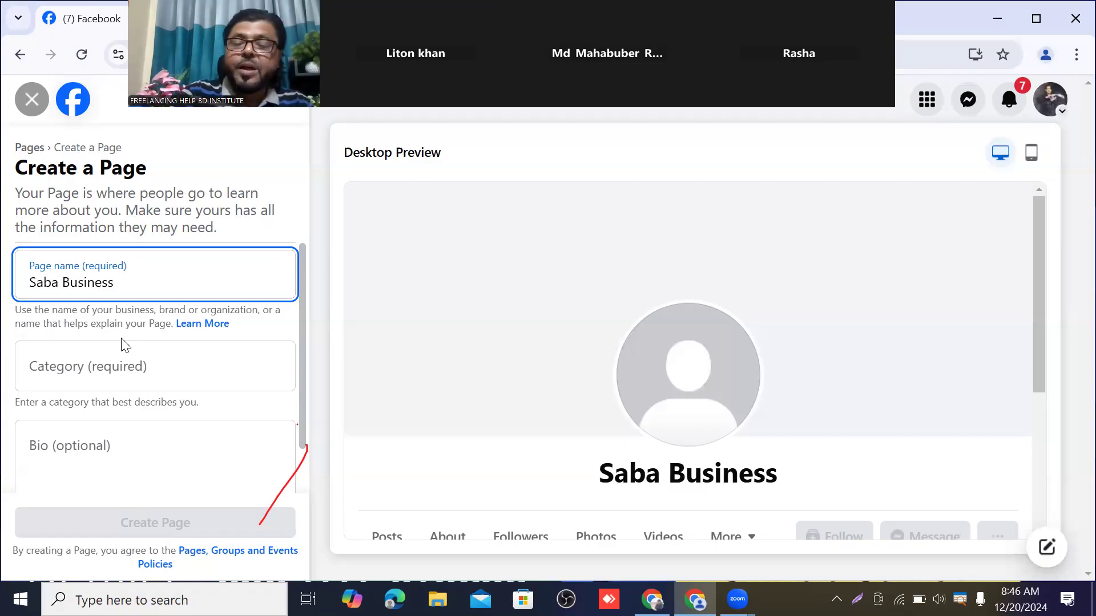
type("Po")
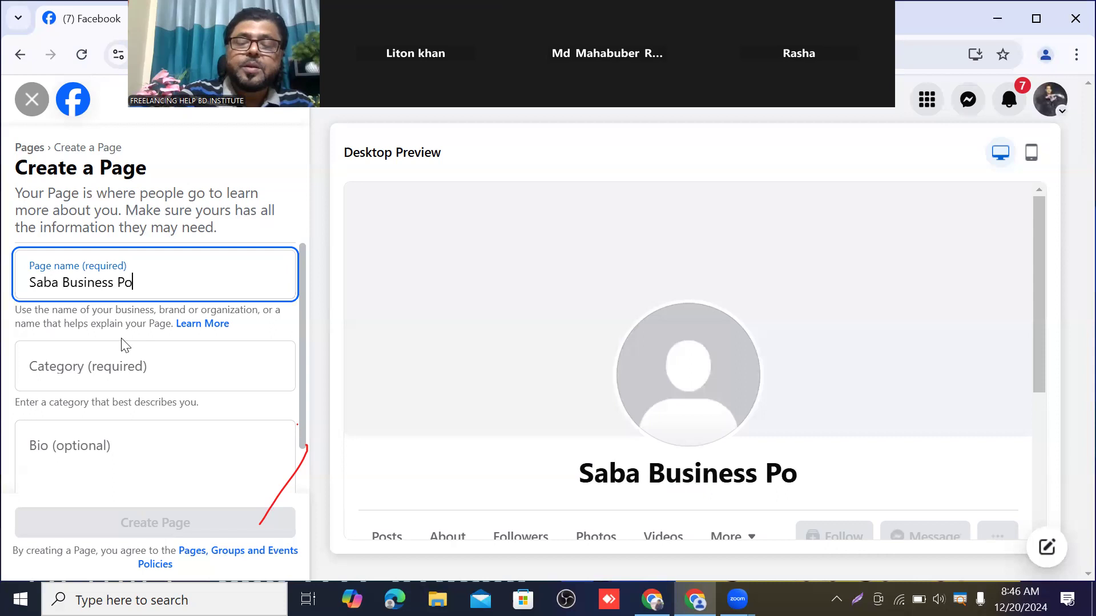
type("int")
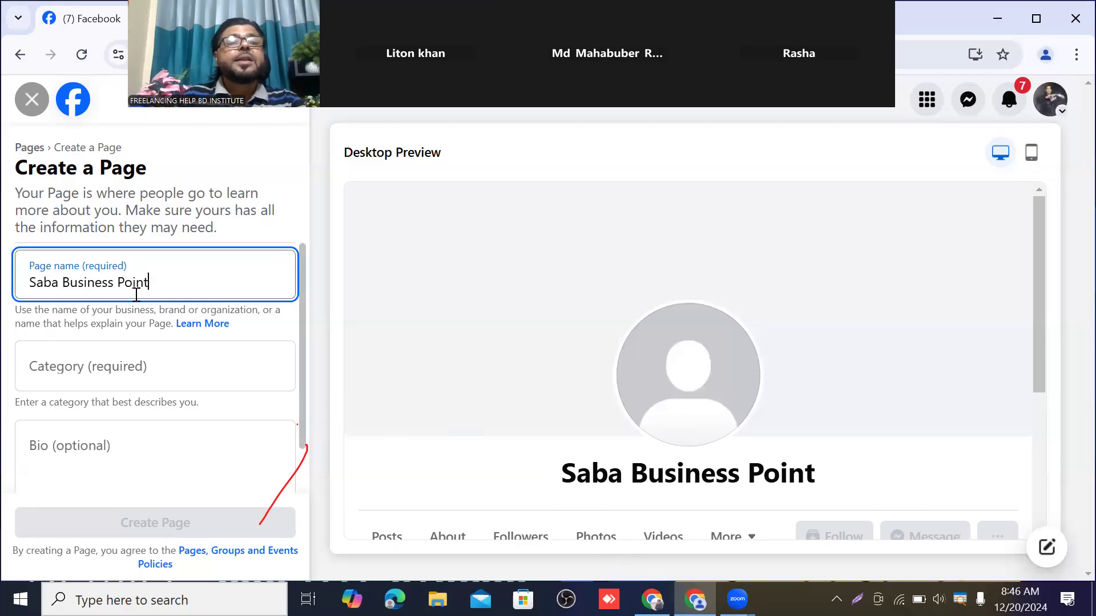
left_click(129, 366)
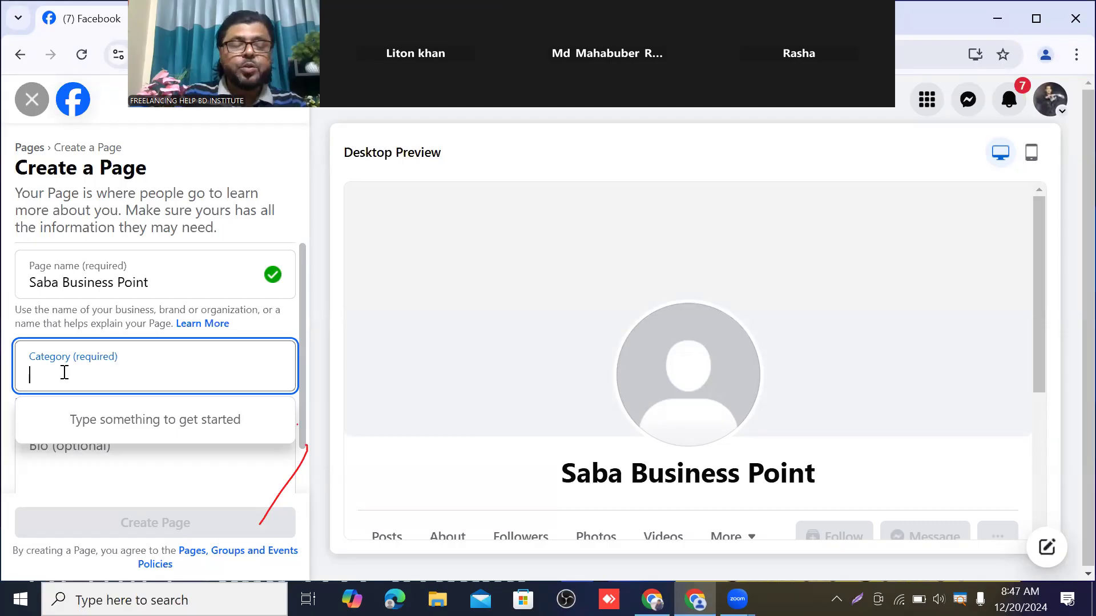
type("B")
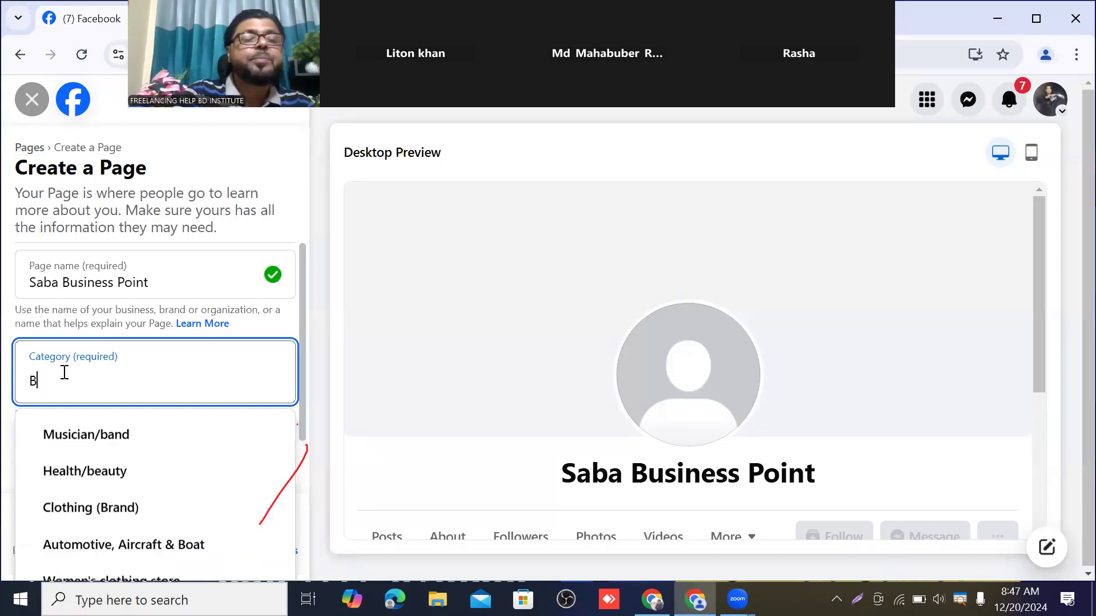
type("u")
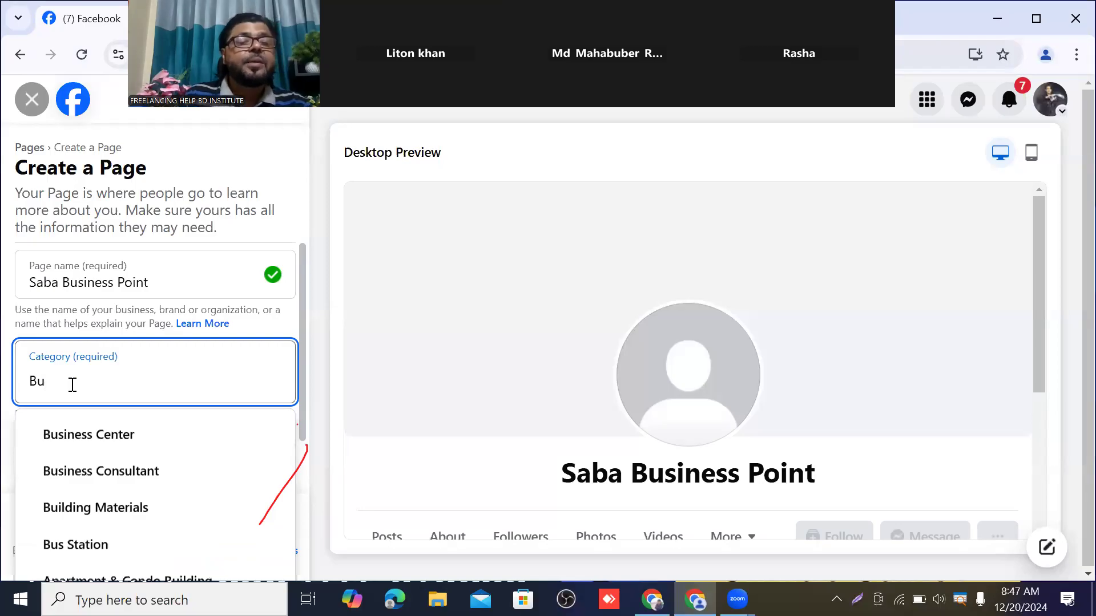
scroll(94, 449, "down", 1)
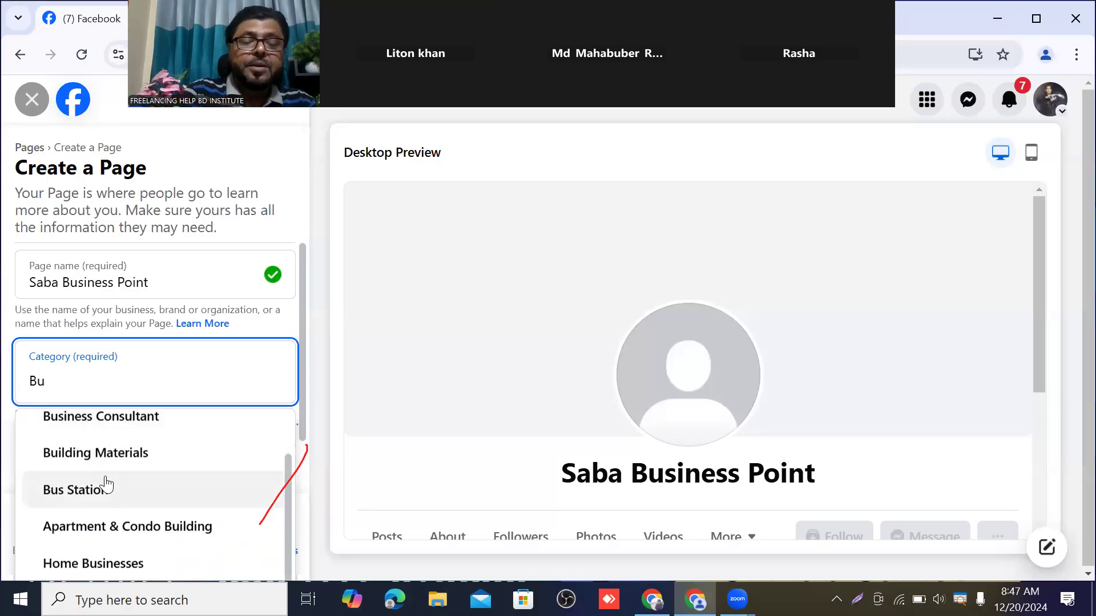
type("si")
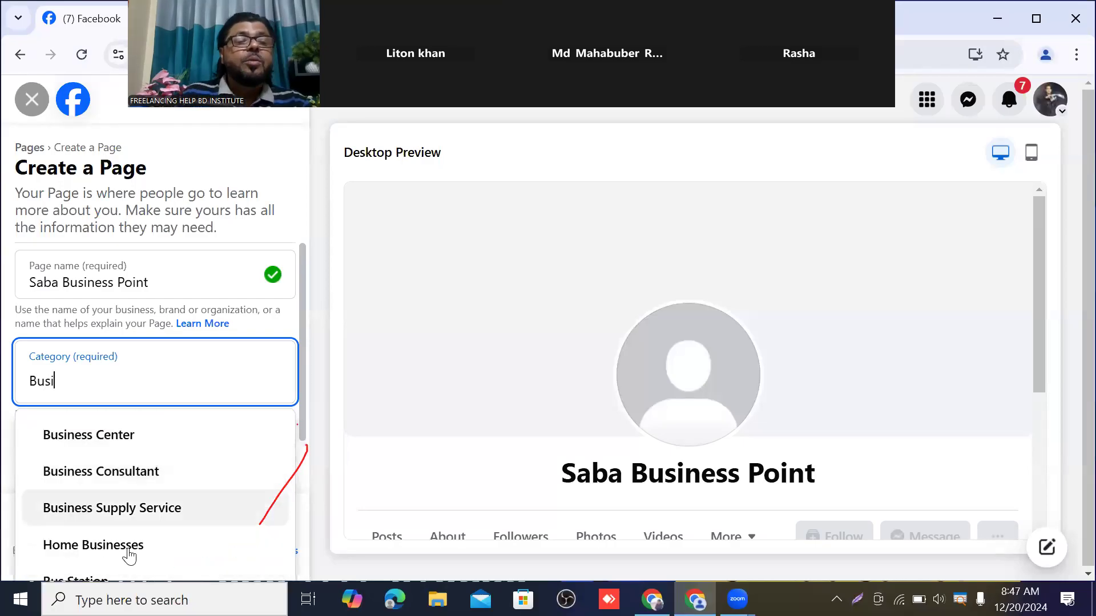
left_click(95, 443)
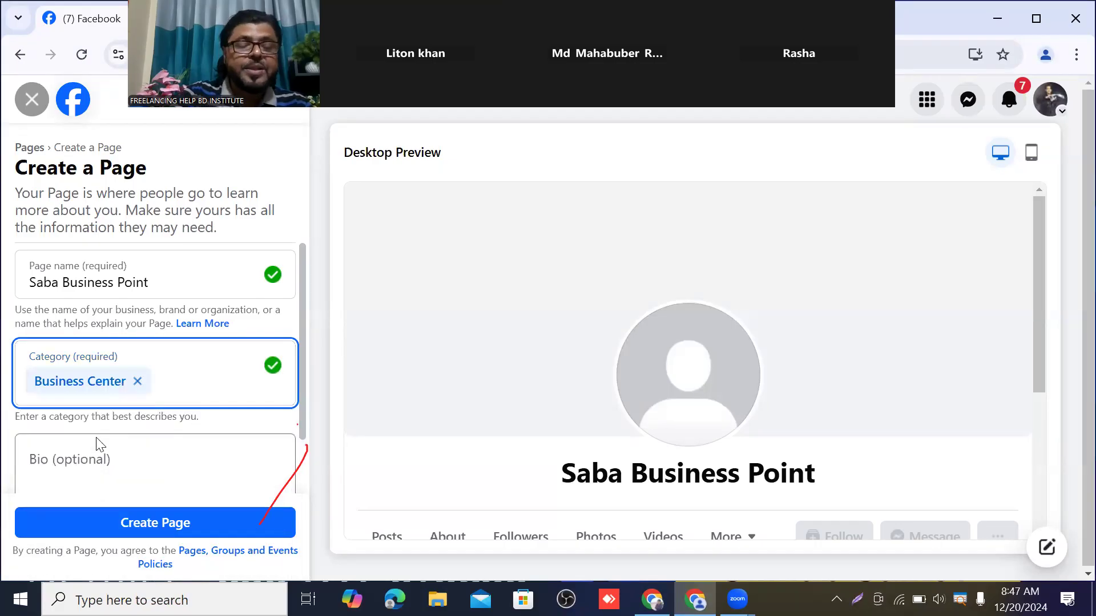
Search categories around 'Online' and add Internet Marketing Service as the second category
type("On")
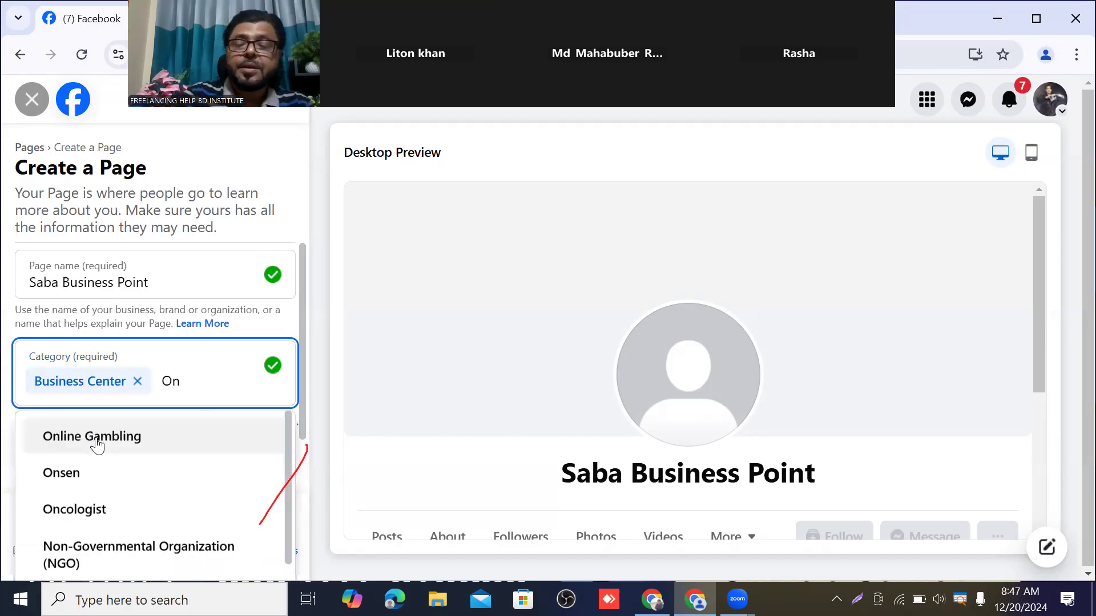
type("line")
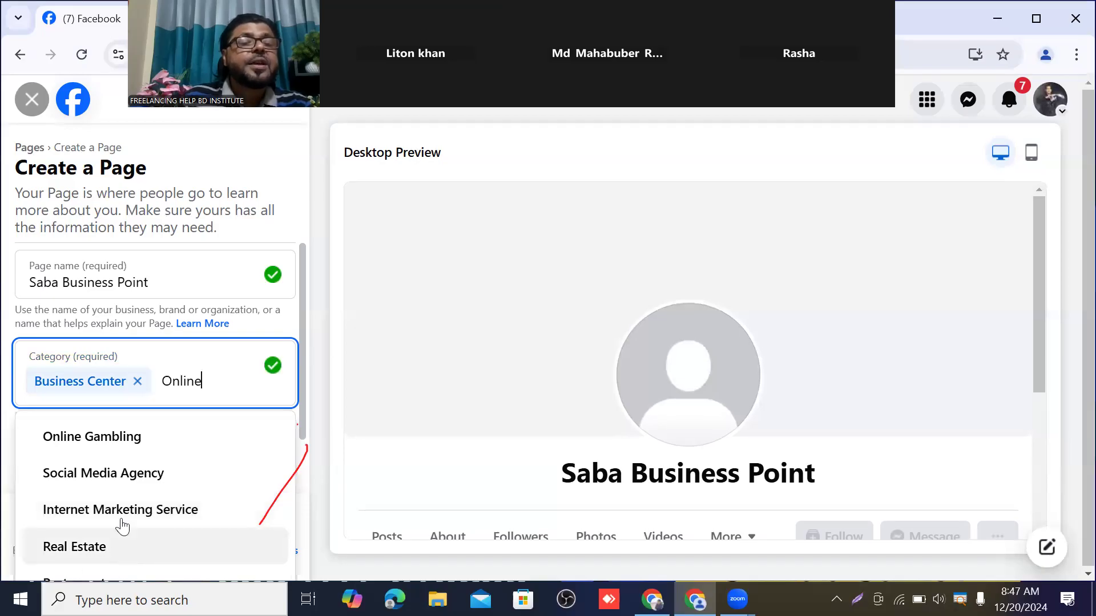
key("BackSpace")
key("BackSpace")
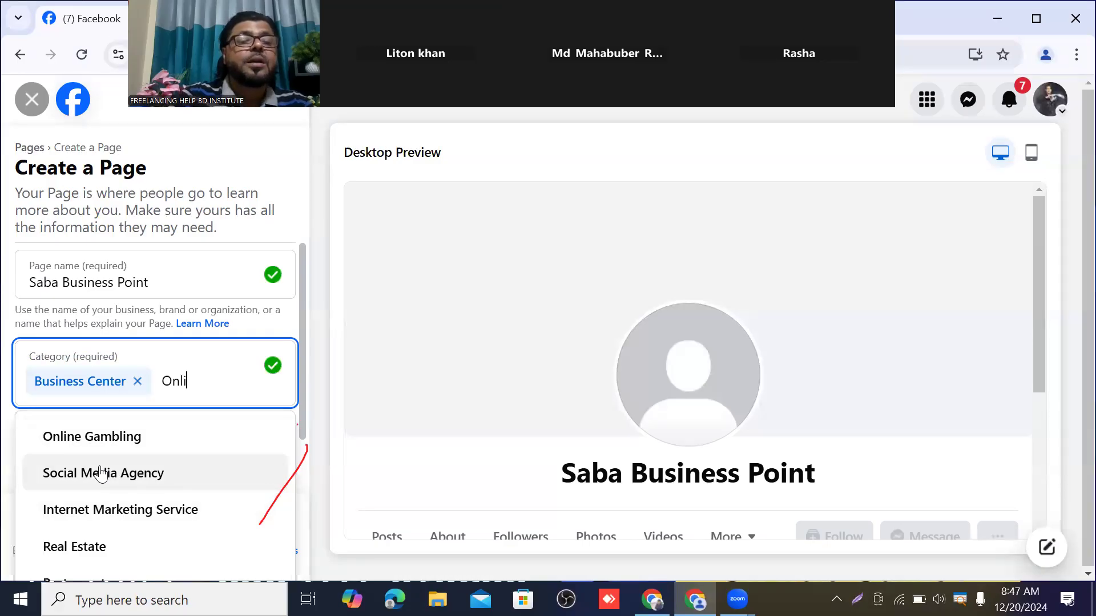
key("BackSpace")
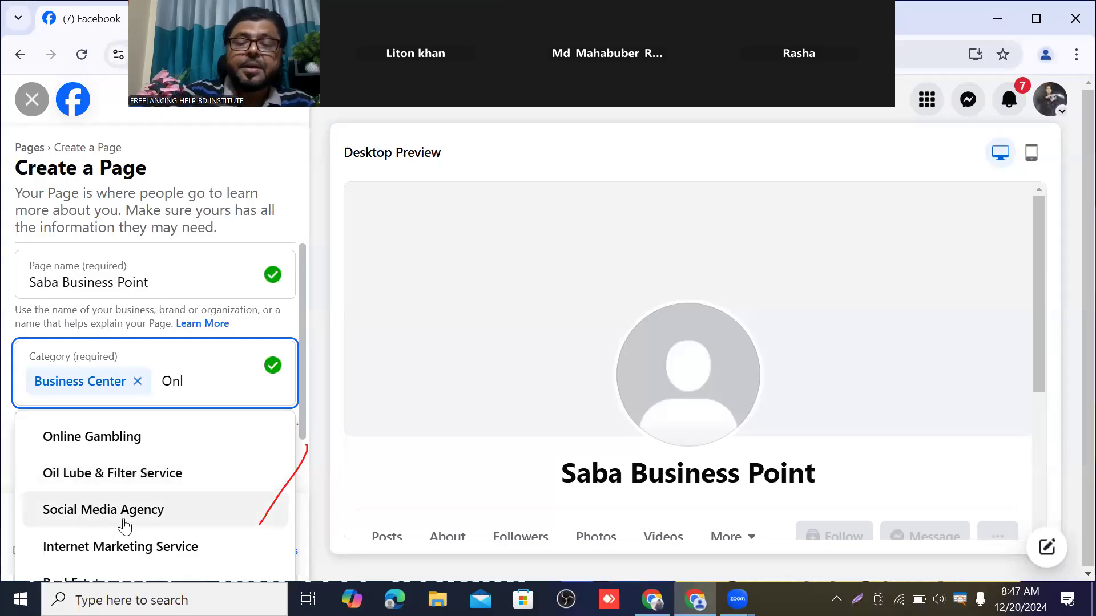
type("i")
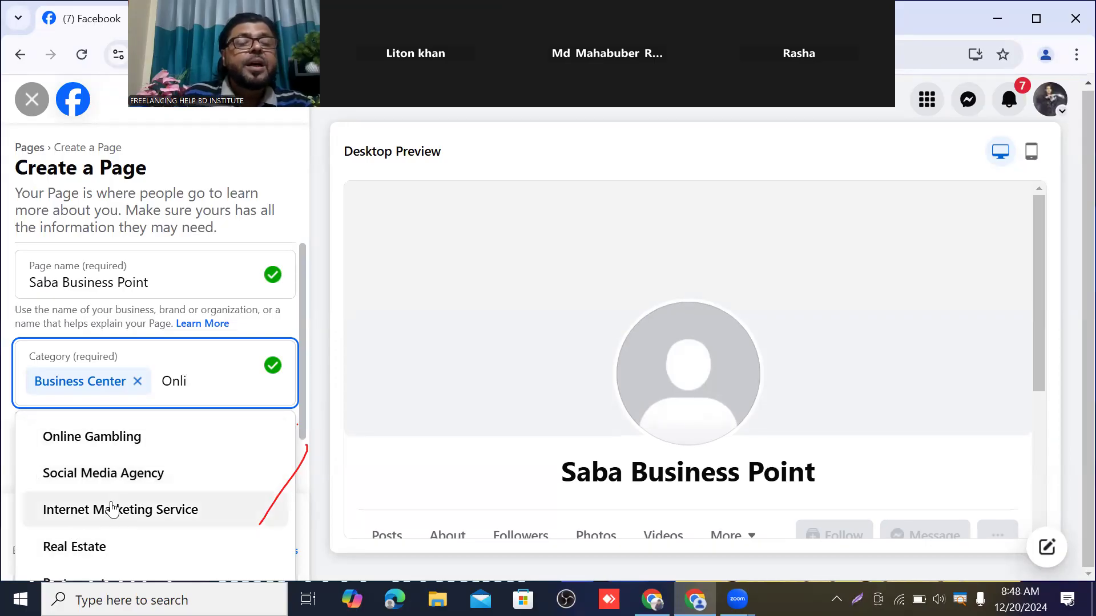
type("n")
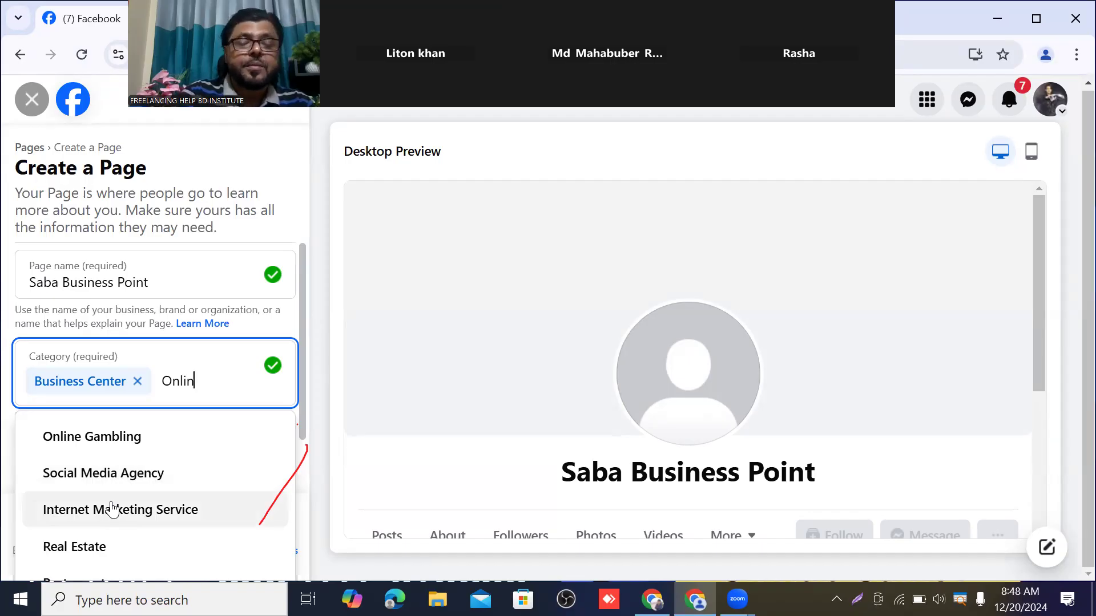
type("e")
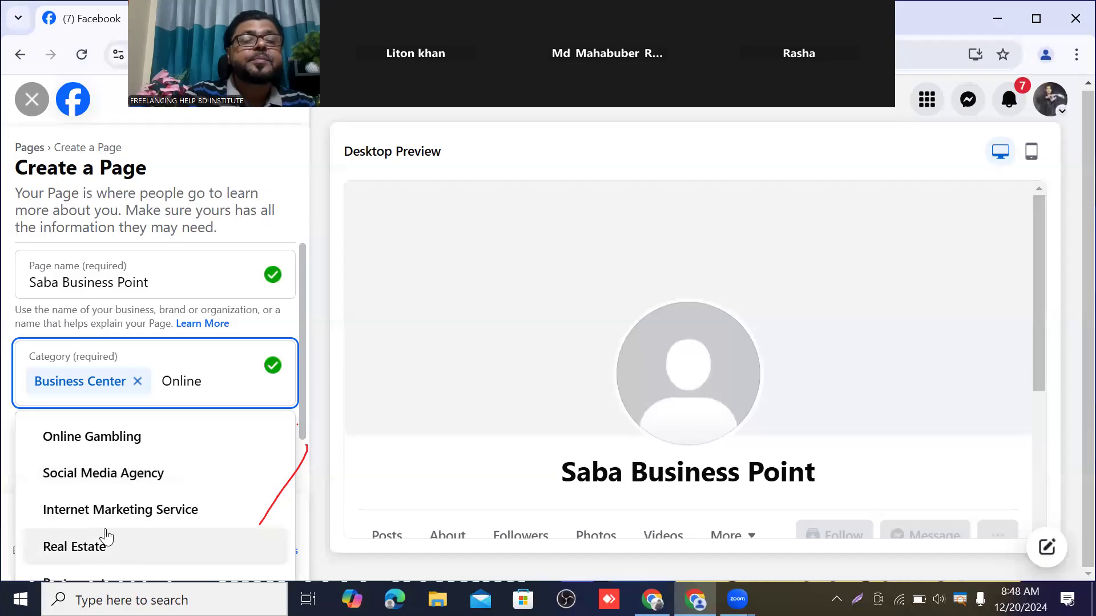
type("b")
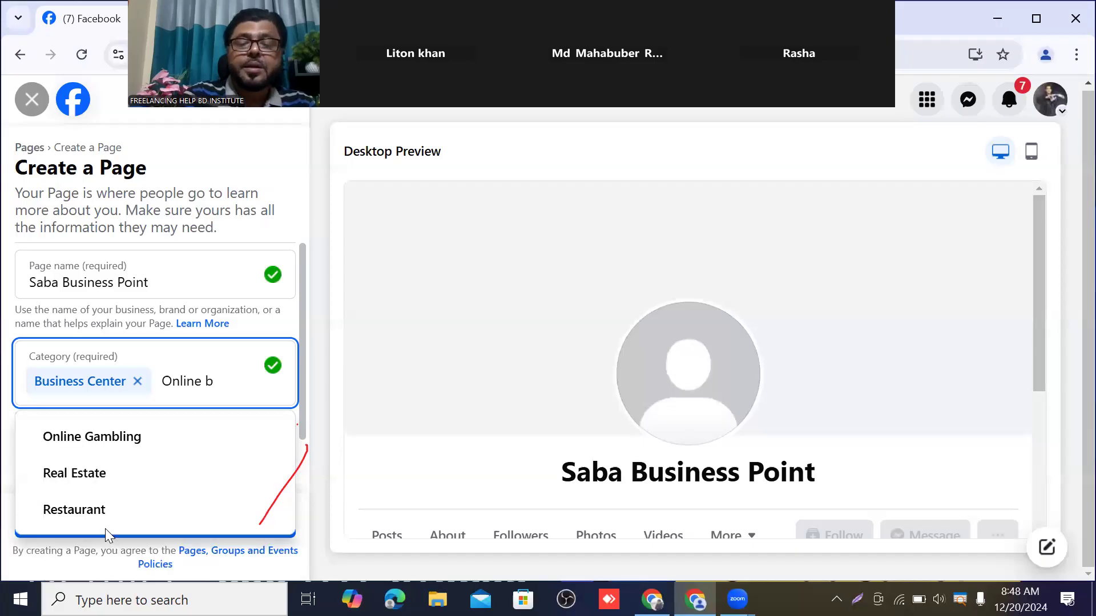
type("usi")
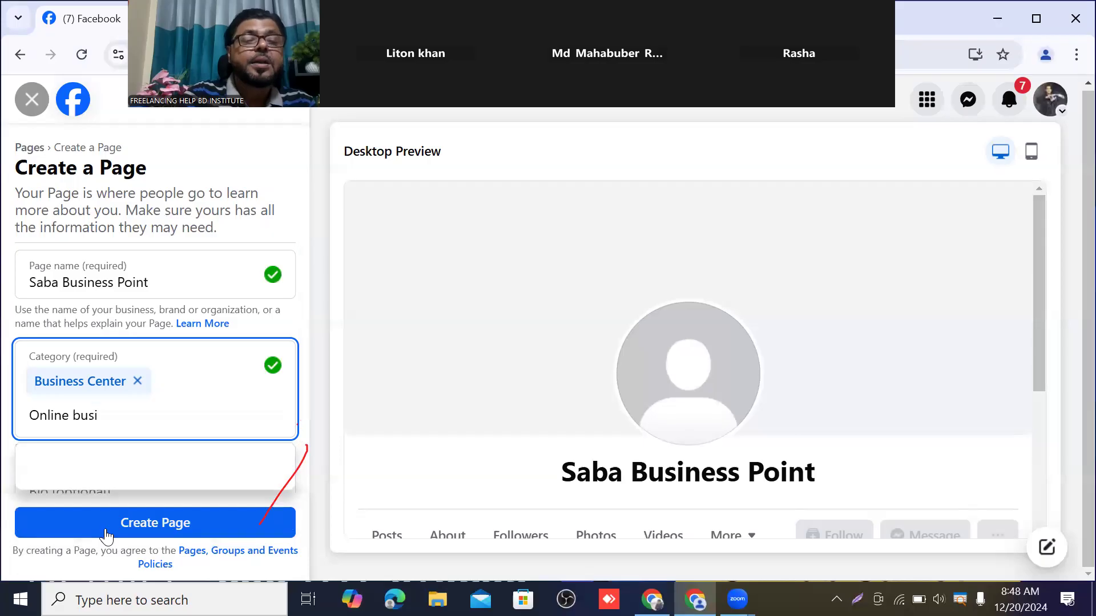
type("ness")
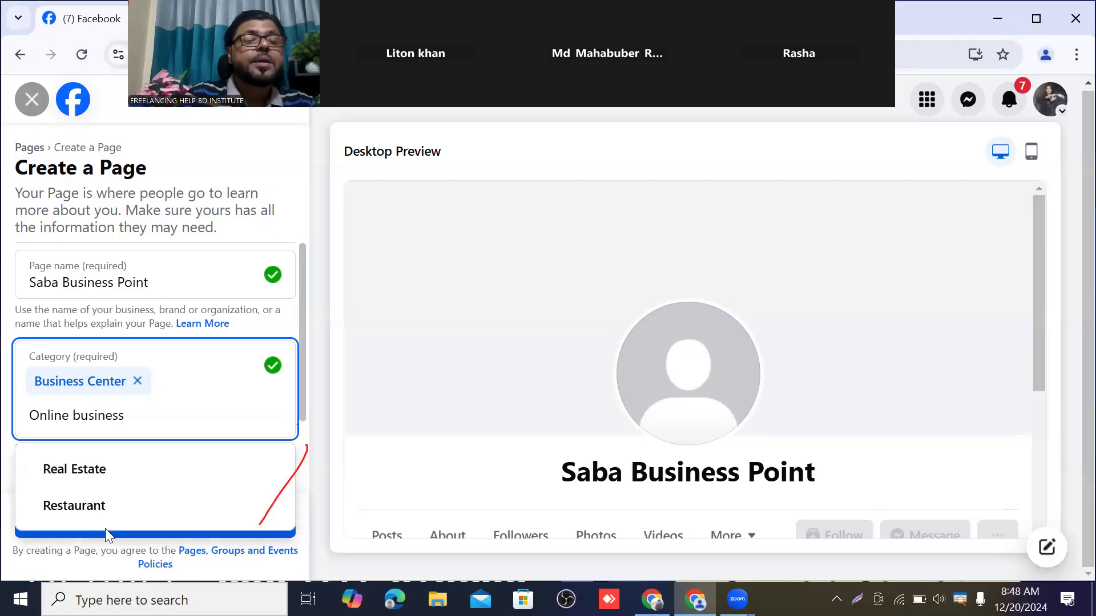
type(" A")
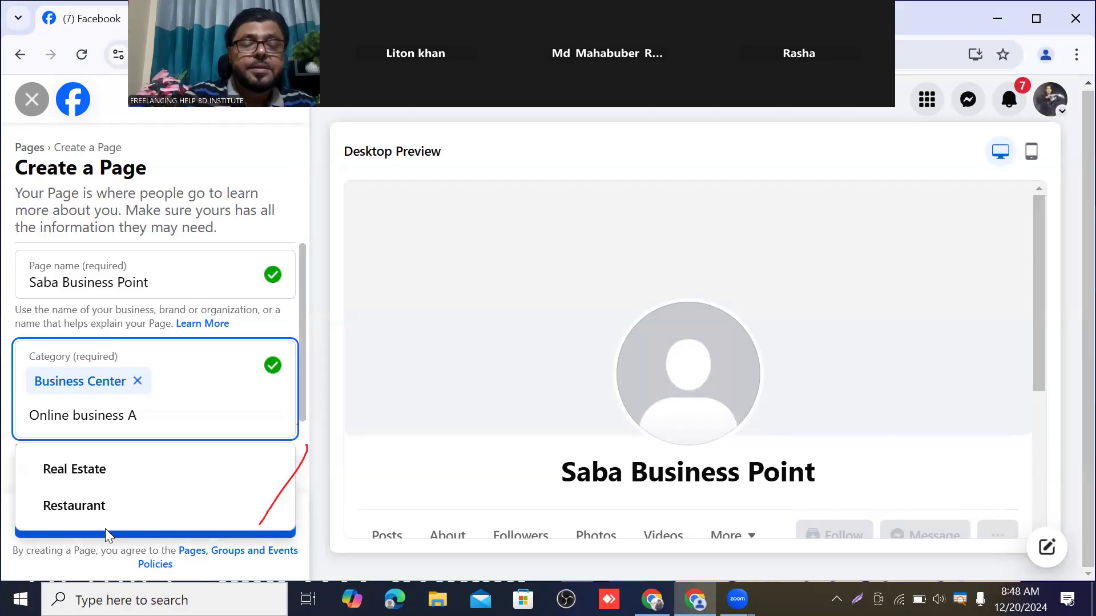
type("ge")
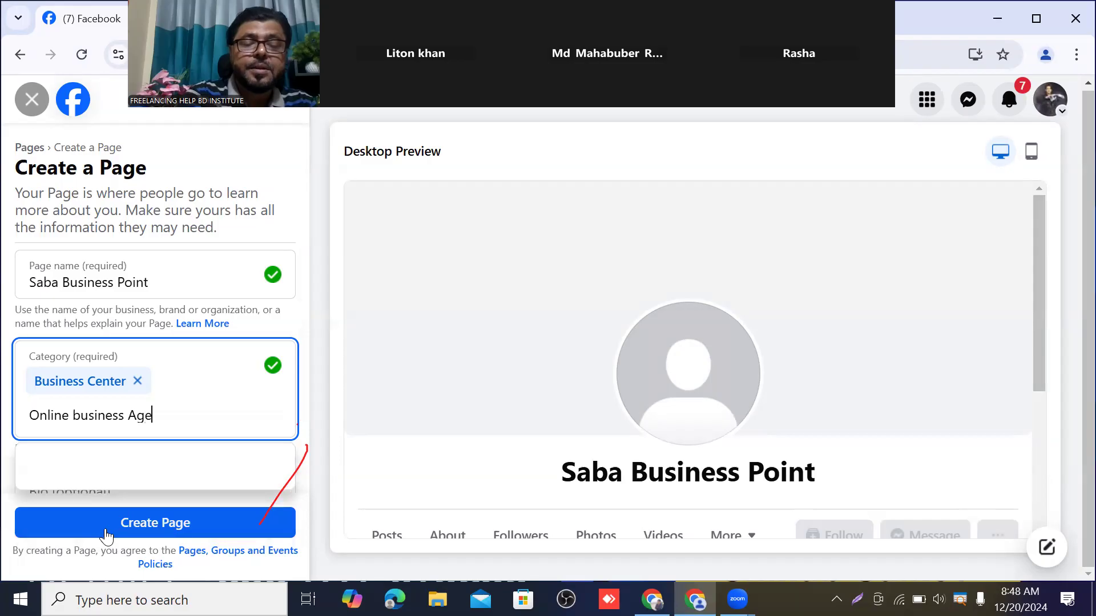
type("ncy")
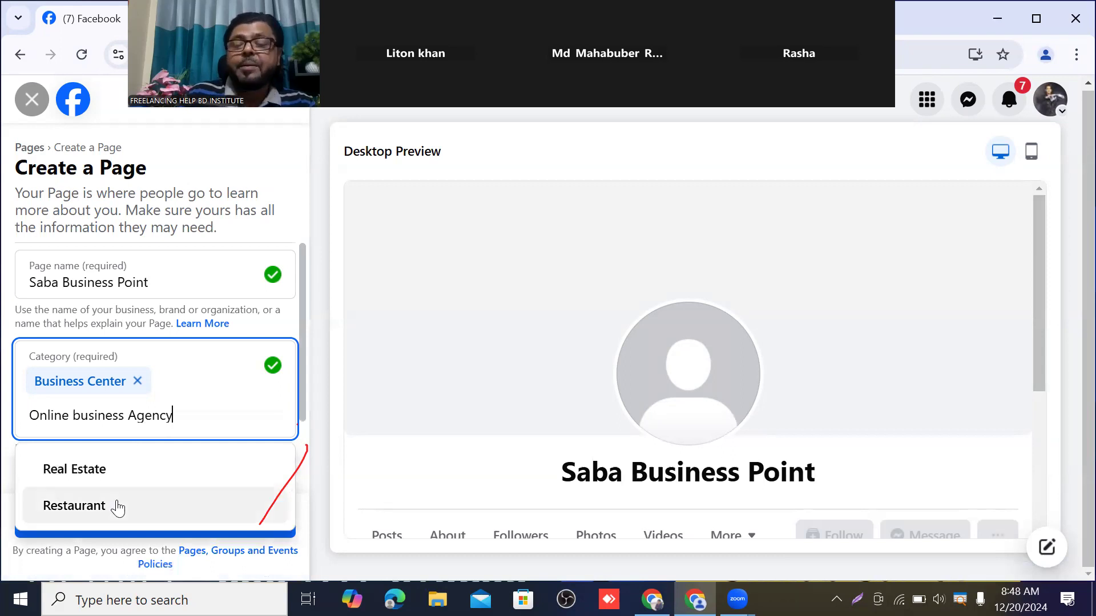
key("BackSpace")
key("BackSpace")
key("BackSpace")
key("BackSpace")
key("BackSpace")
key("BackSpace")
key("BackSpace")
key("BackSpace")
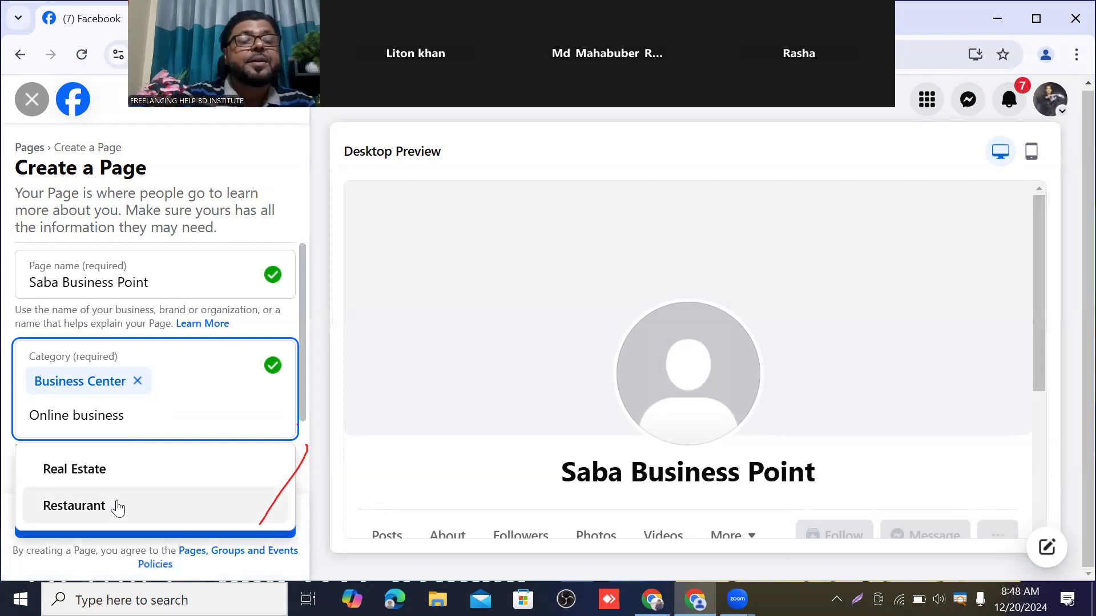
key("BackSpace")
key("BackSpace")
key("BackSpace")
key("BackSpace")
key("BackSpace")
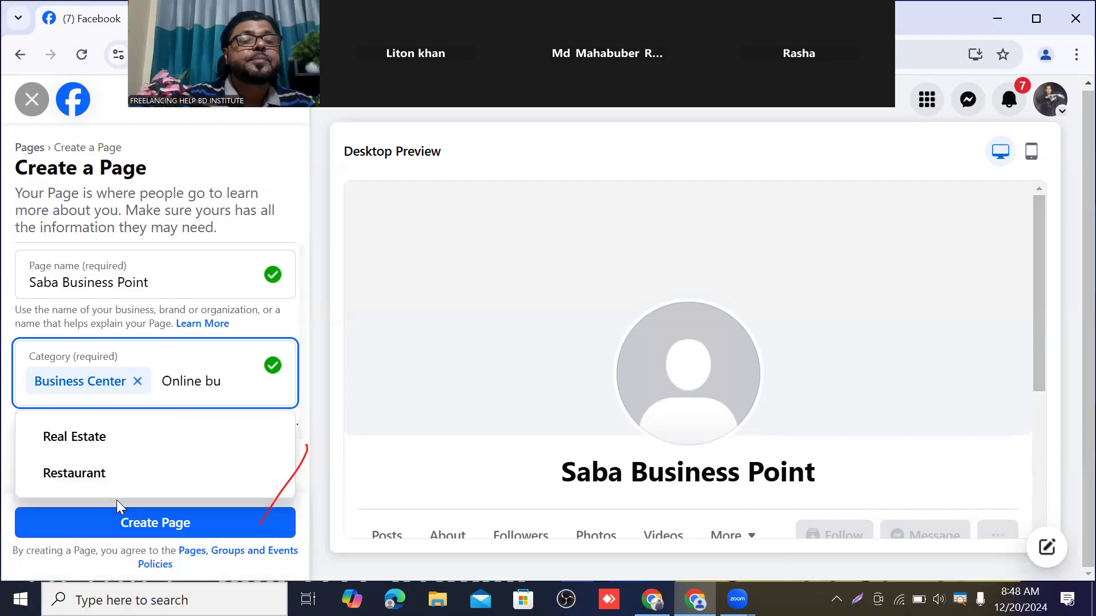
key("BackSpace")
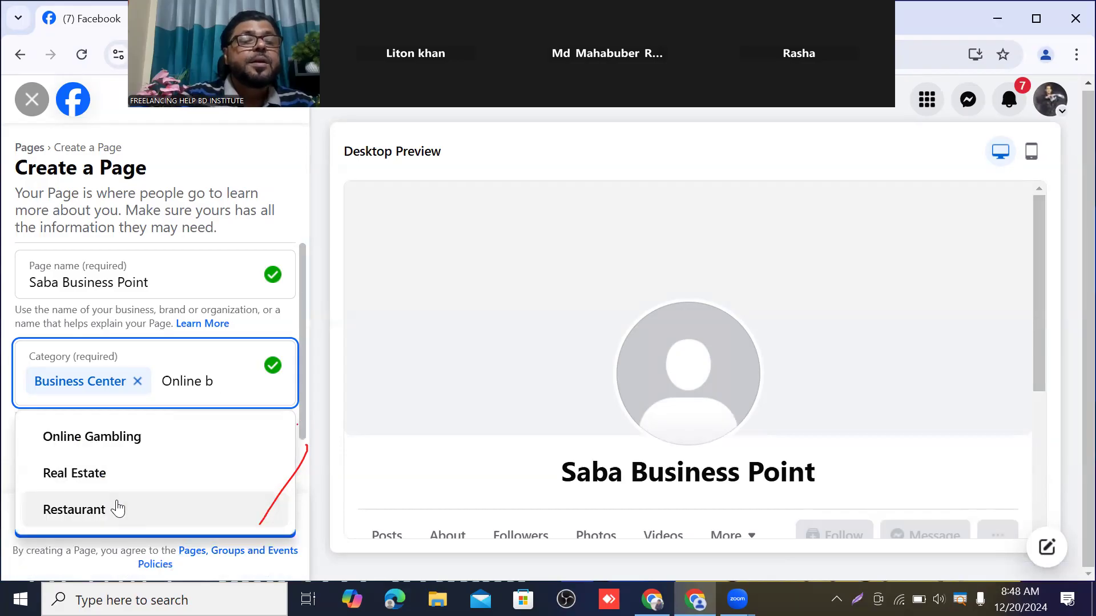
key("BackSpace")
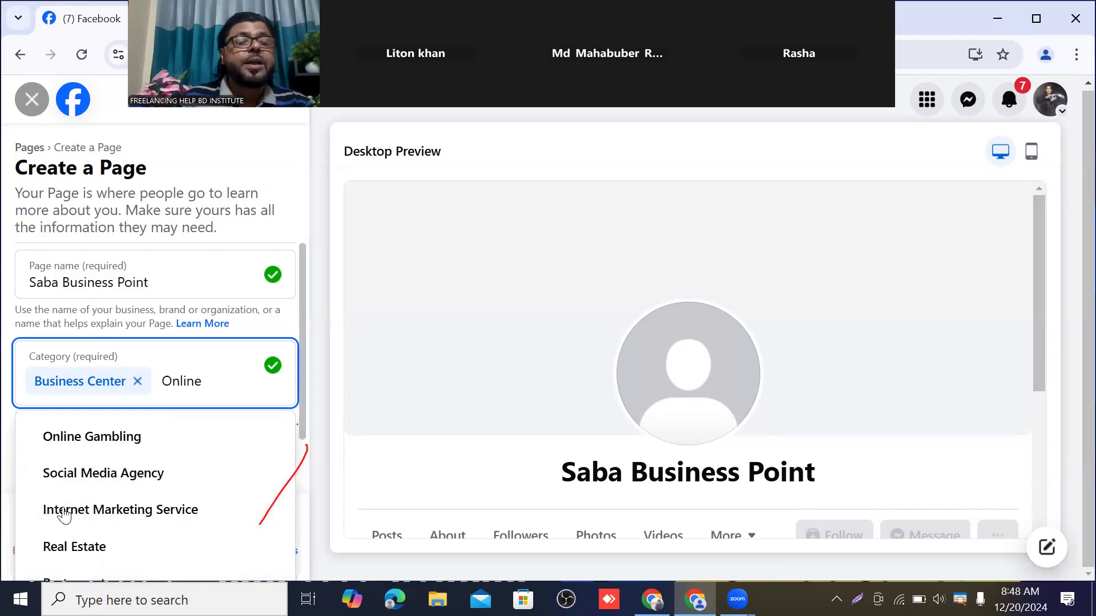
left_click(149, 519)
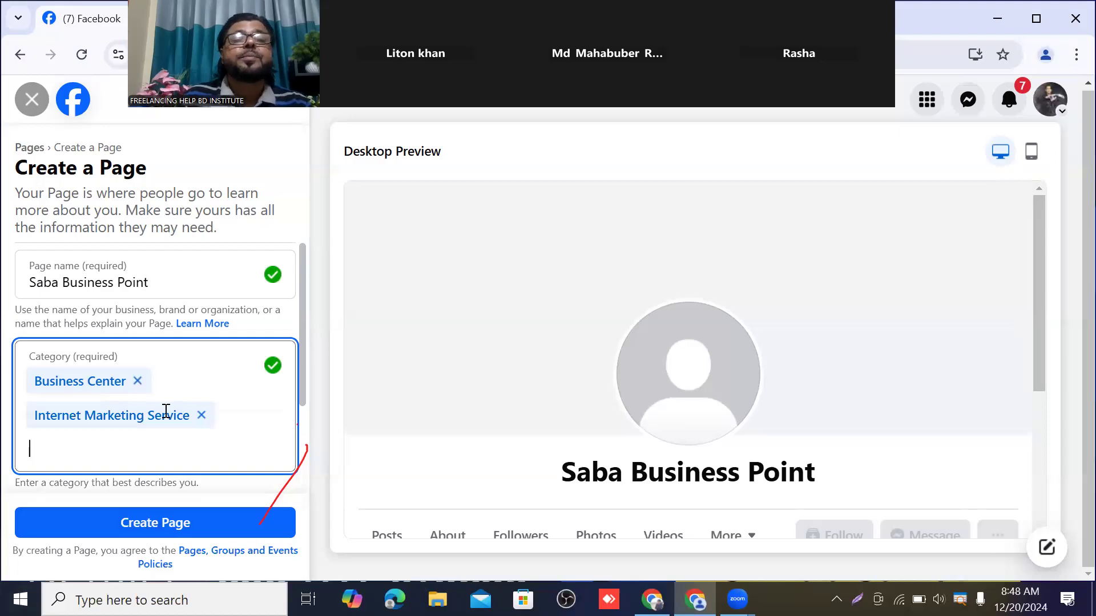
Scroll down the form and place the cursor in the empty Bio box
scroll(165, 410, "down", 1)
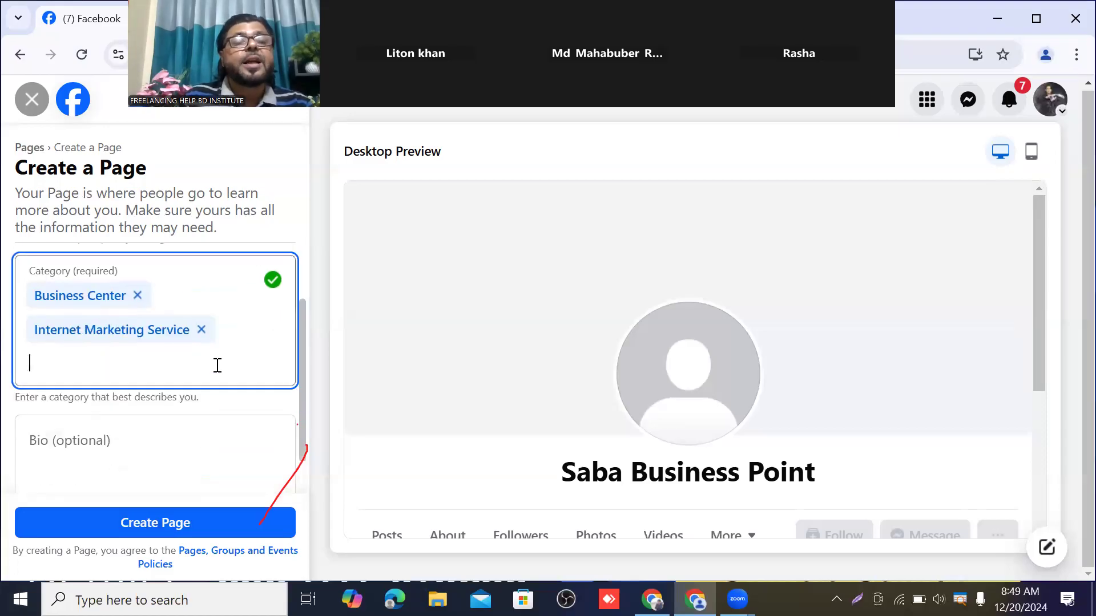
left_click(142, 444)
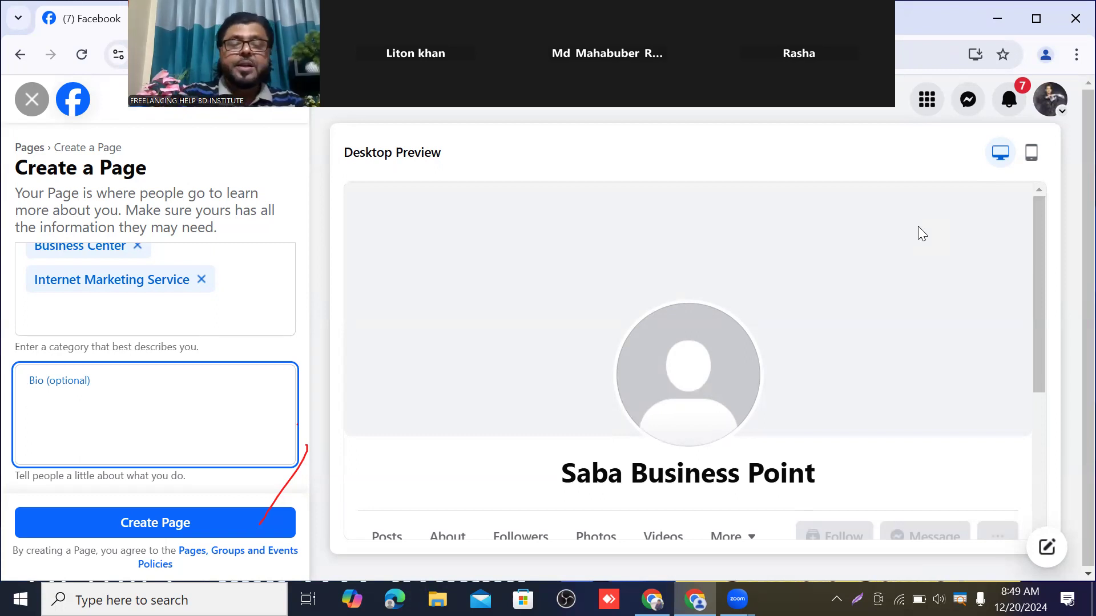
Write the bio 'Saba Business Point is one of the best business category in Online business platform.', fixing 'catagory'
type("Saba")
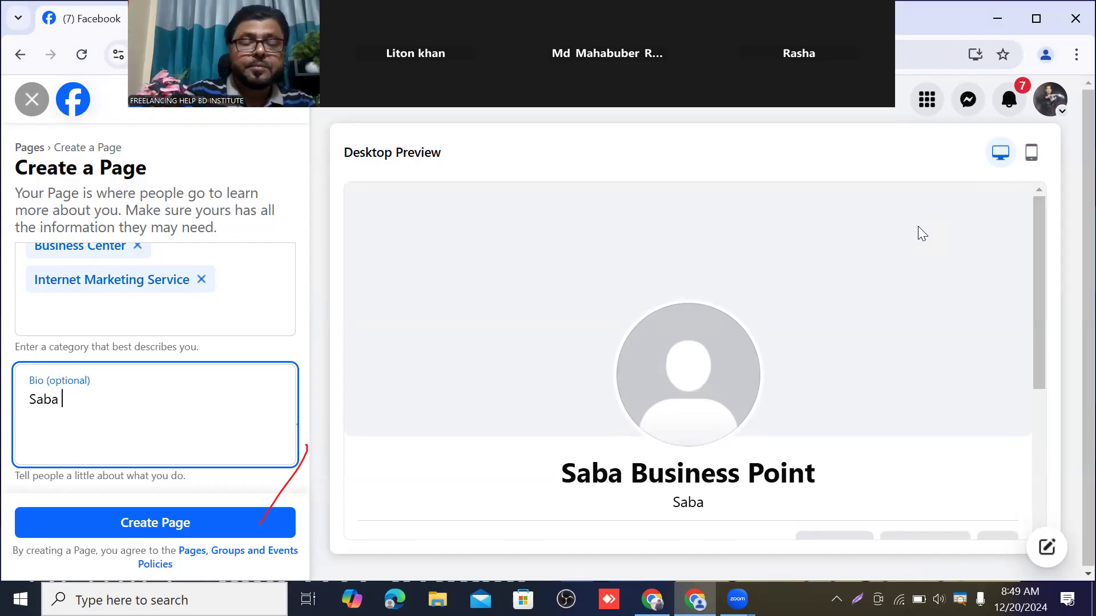
type(" Bu")
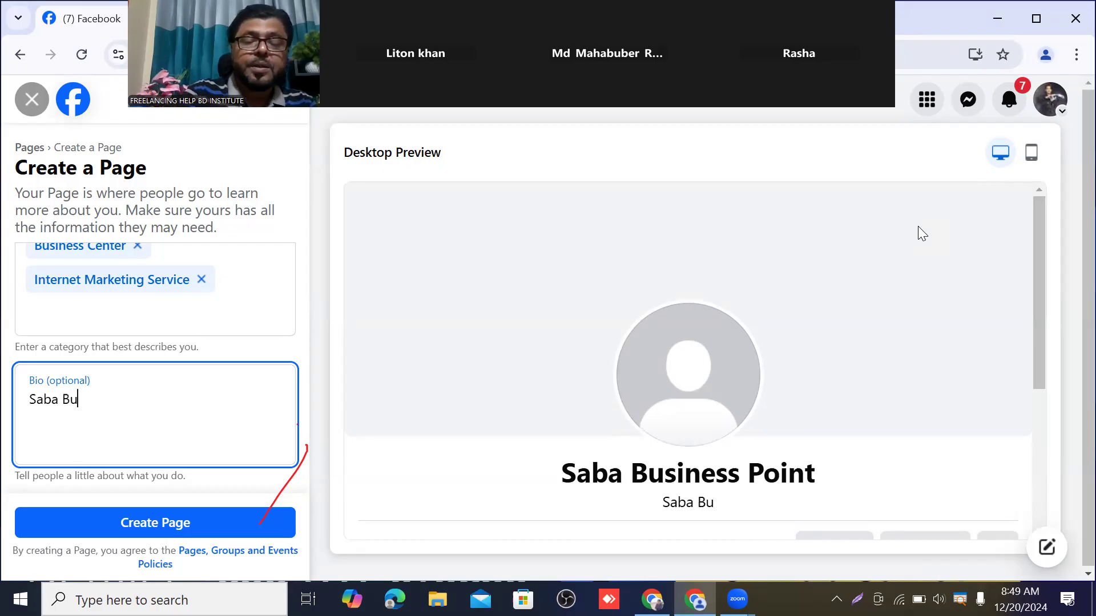
type("siness")
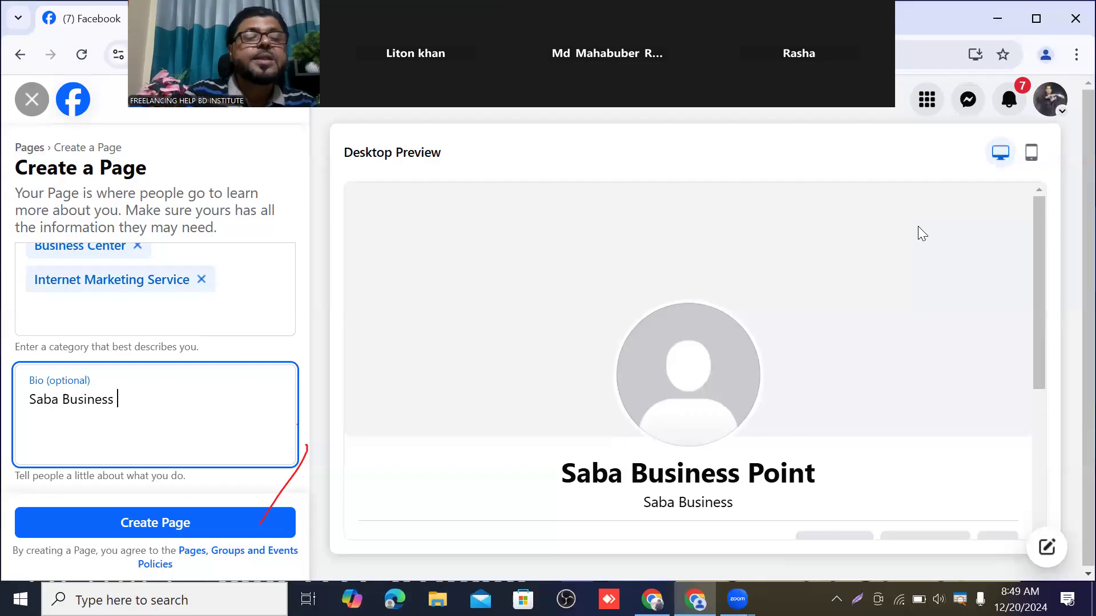
type(" Point")
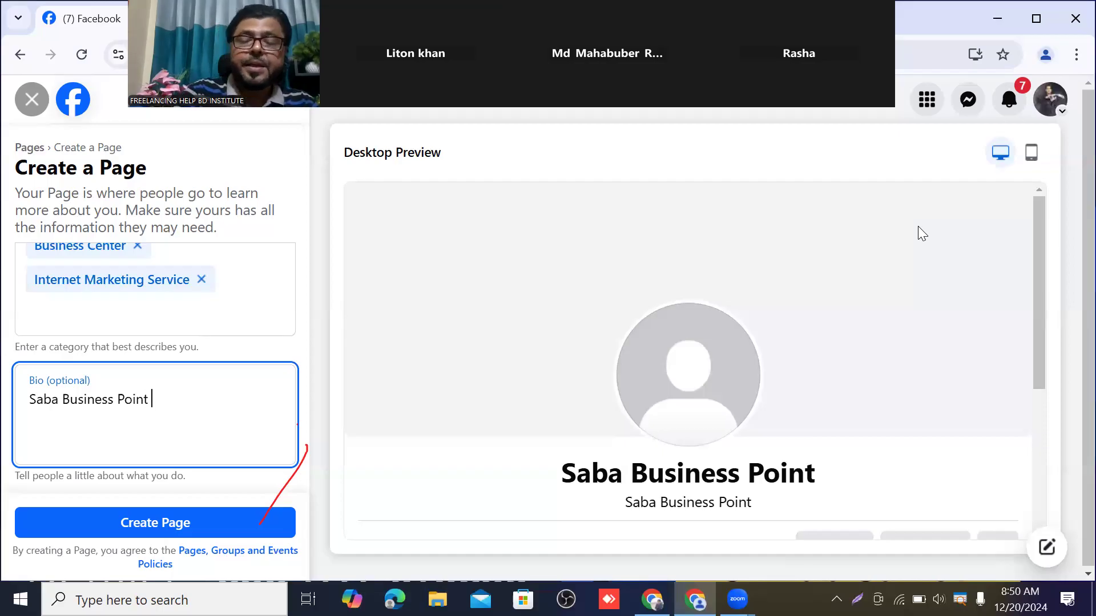
type(" is one ")
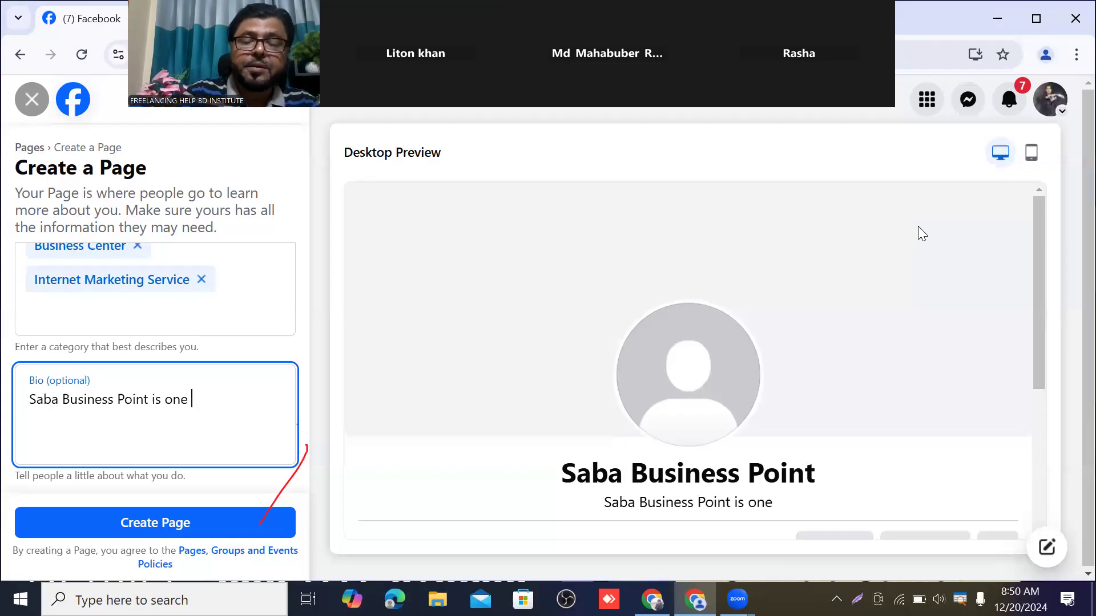
type("of")
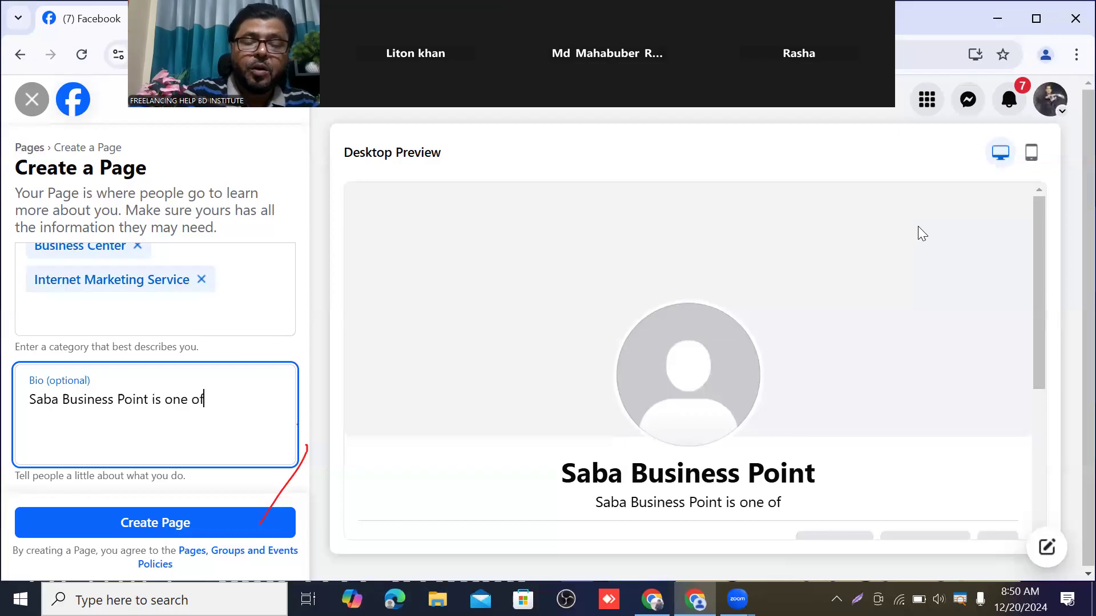
type(" t")
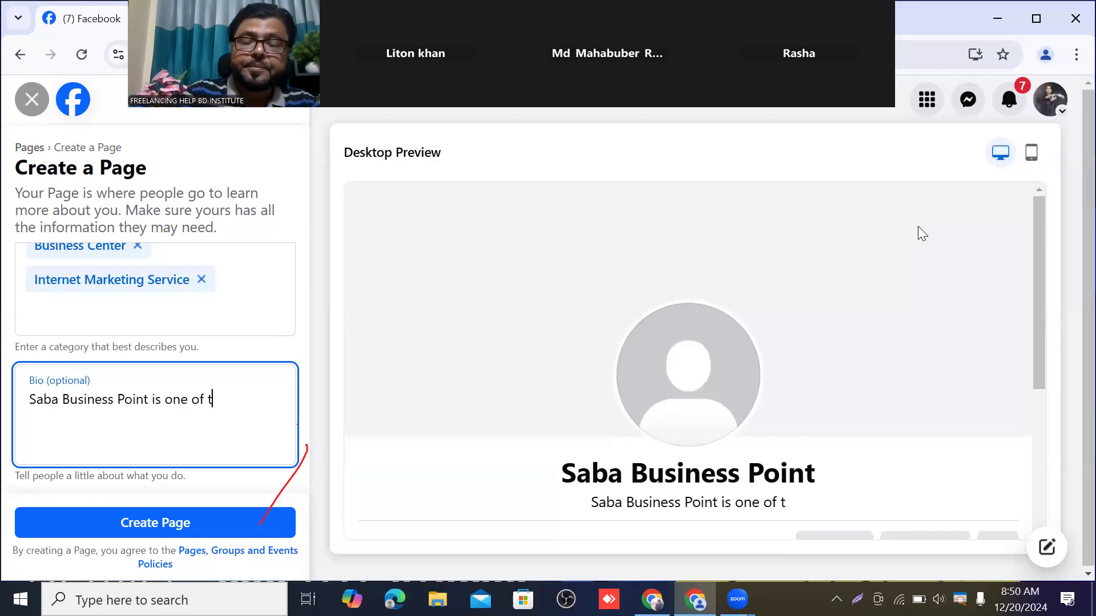
type("he")
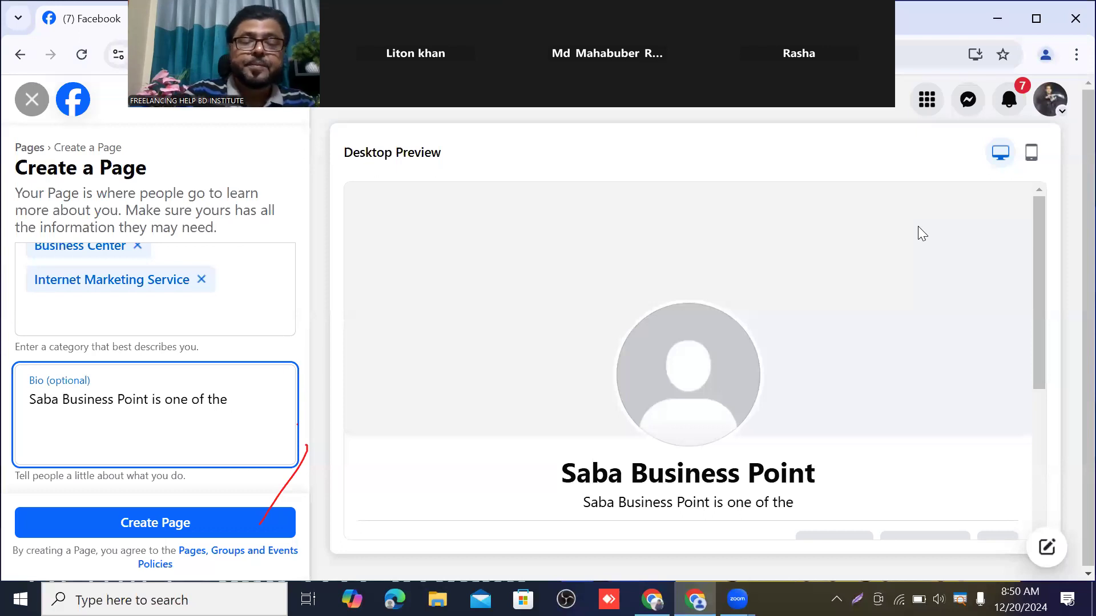
type(" best")
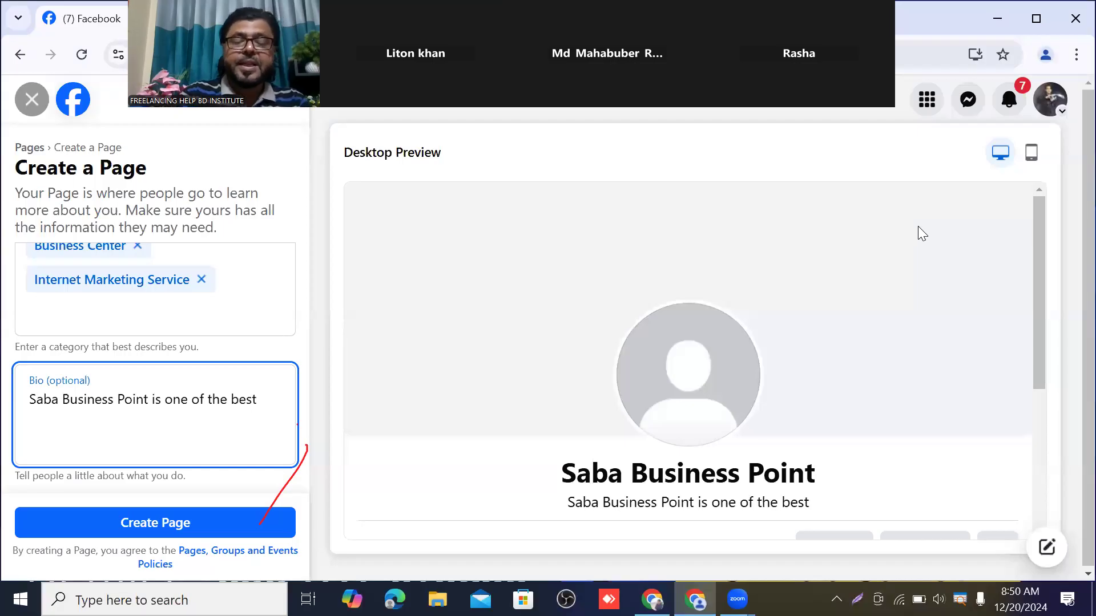
type(" busin")
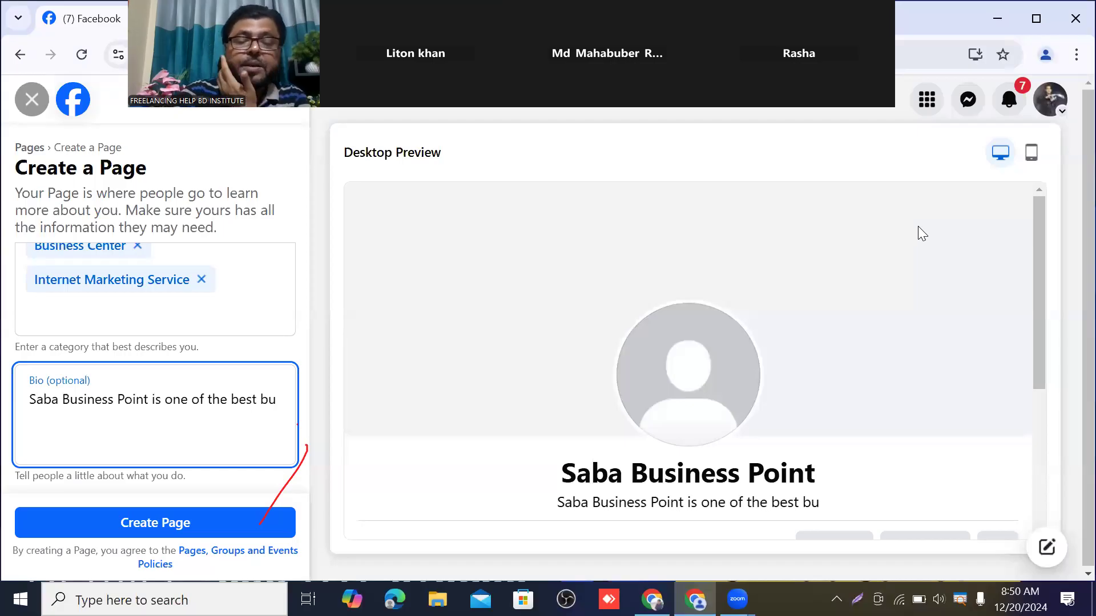
type("ess")
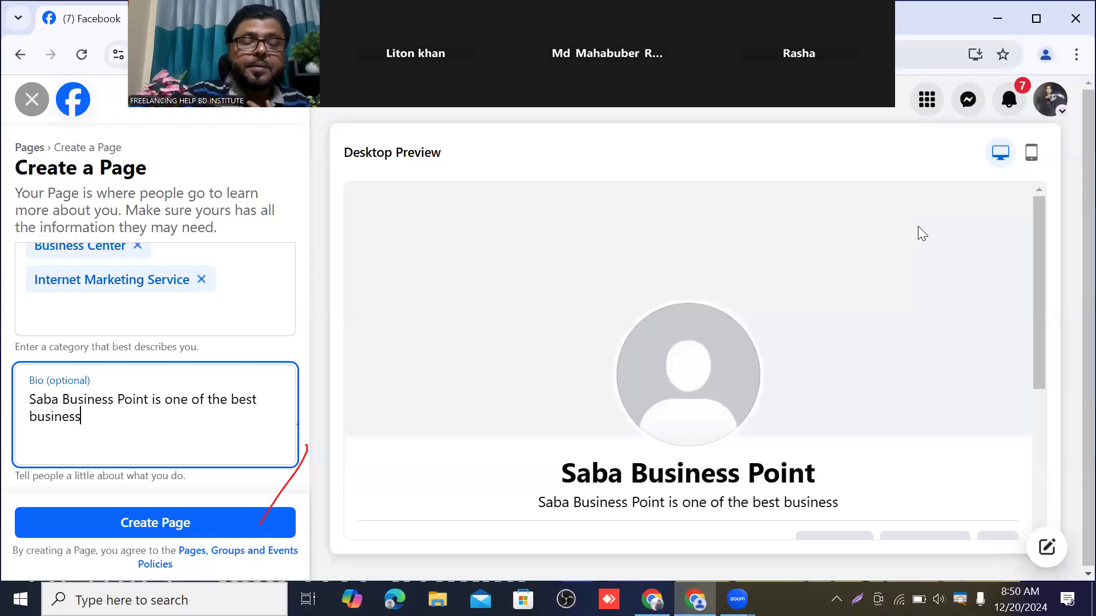
type(" c")
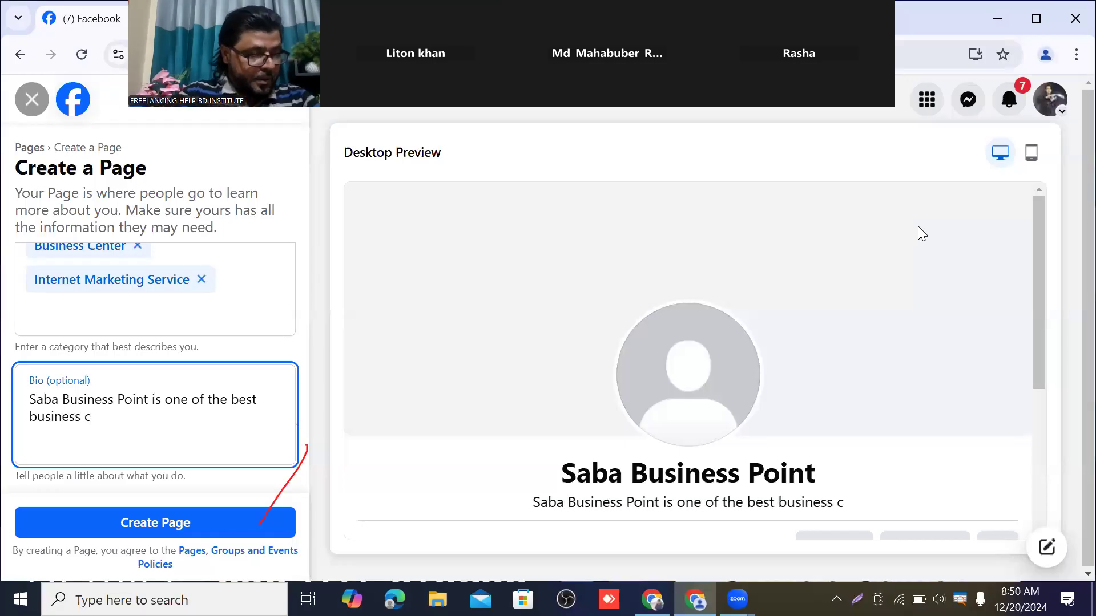
type("a")
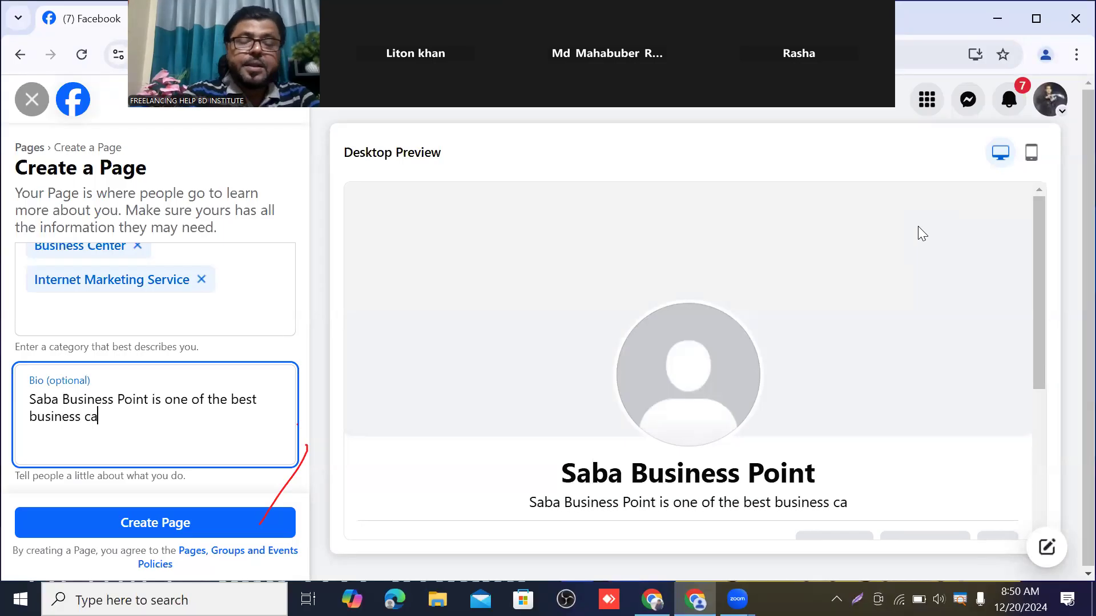
type("ta")
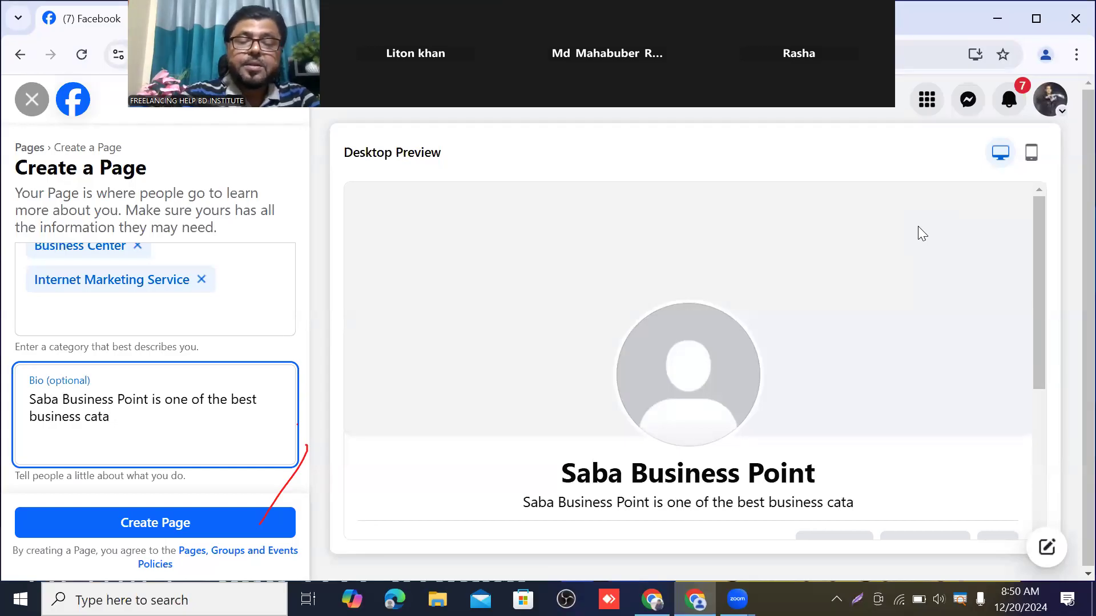
type("go")
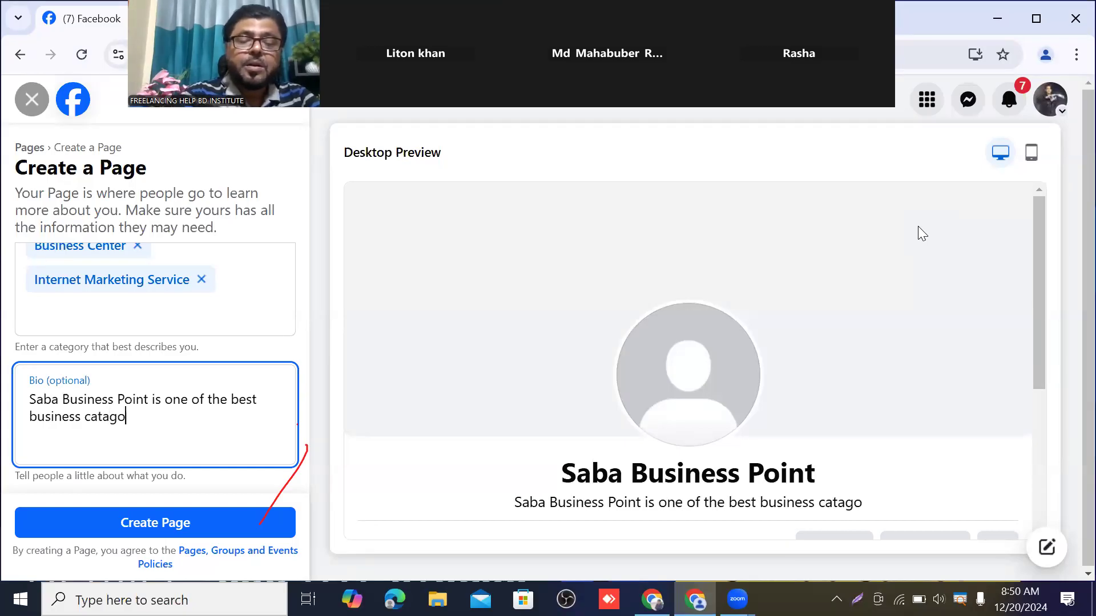
type("ry")
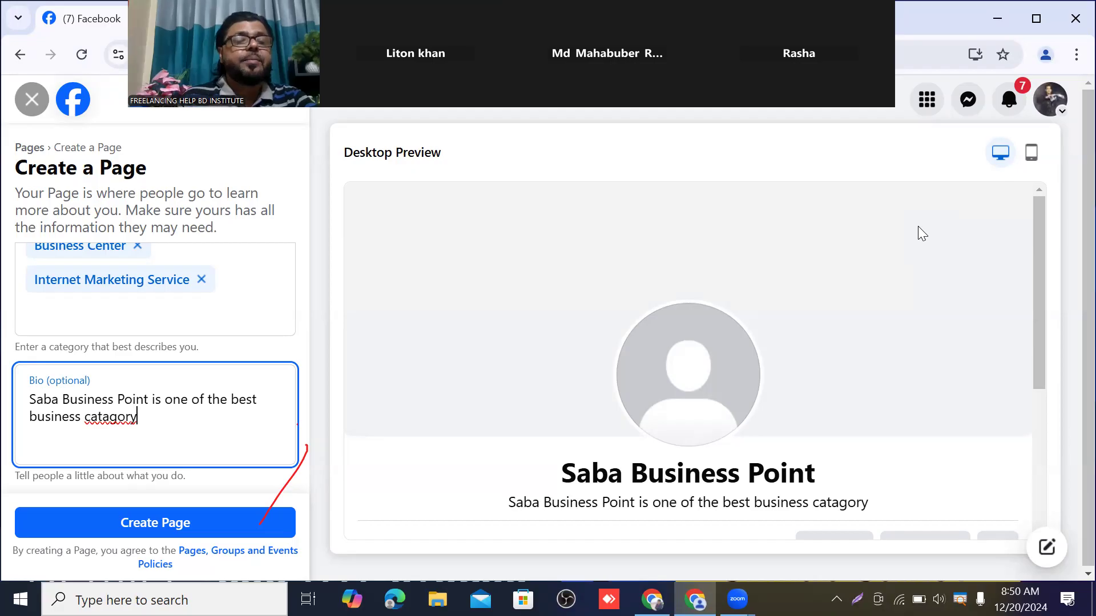
right_click(108, 417)
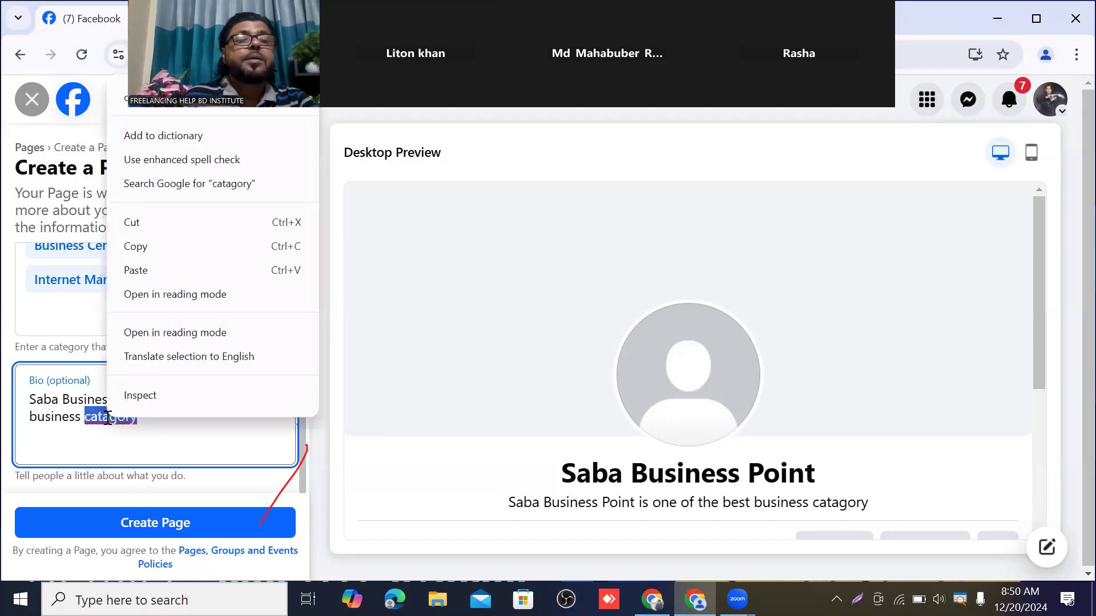
left_click(143, 98)
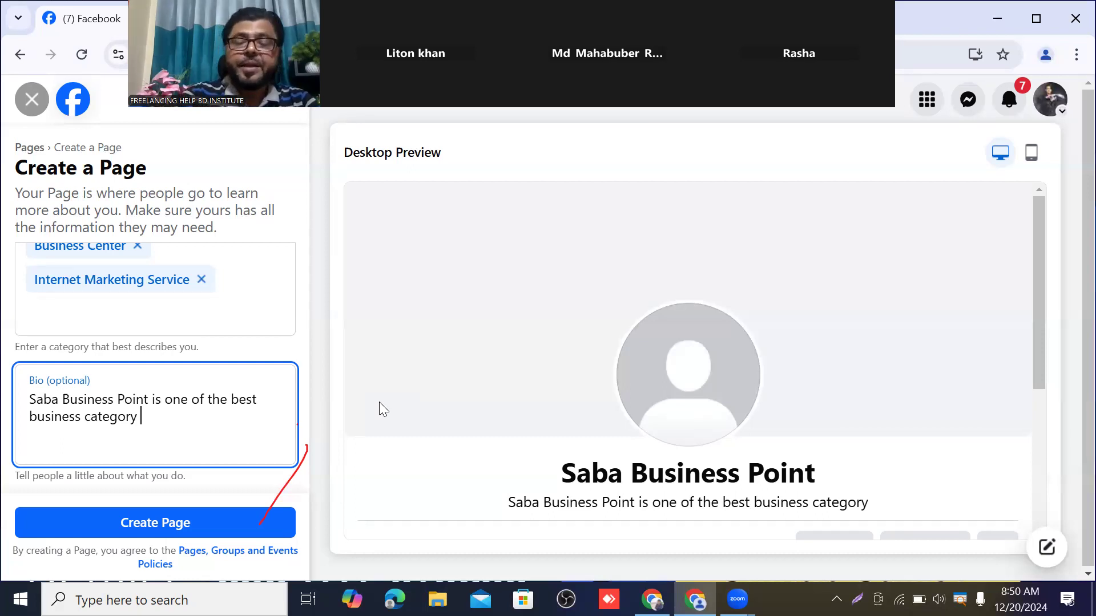
type("in")
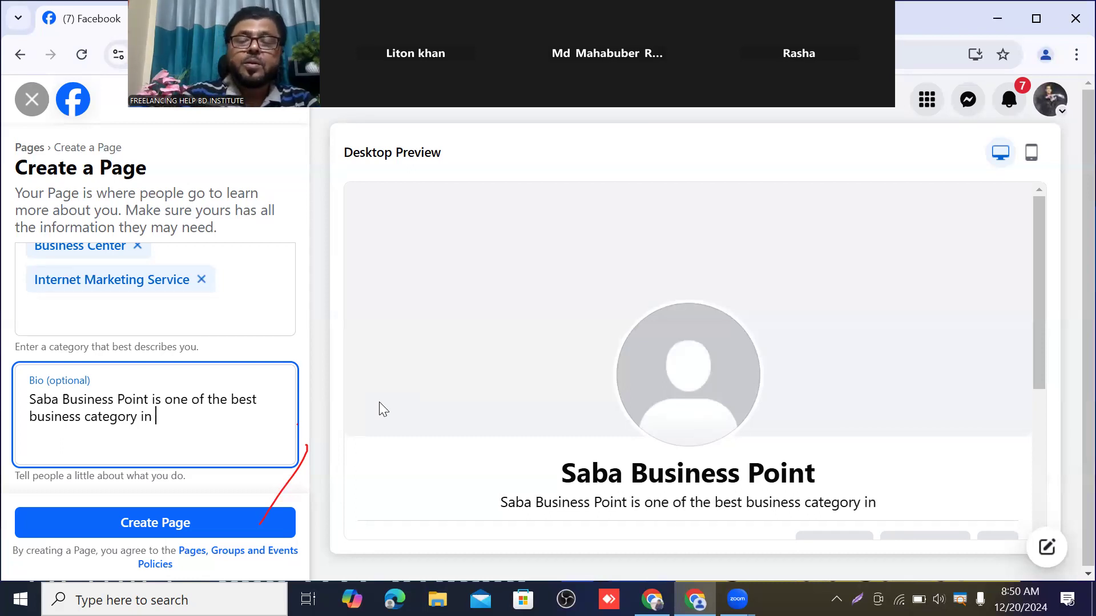
type(" O")
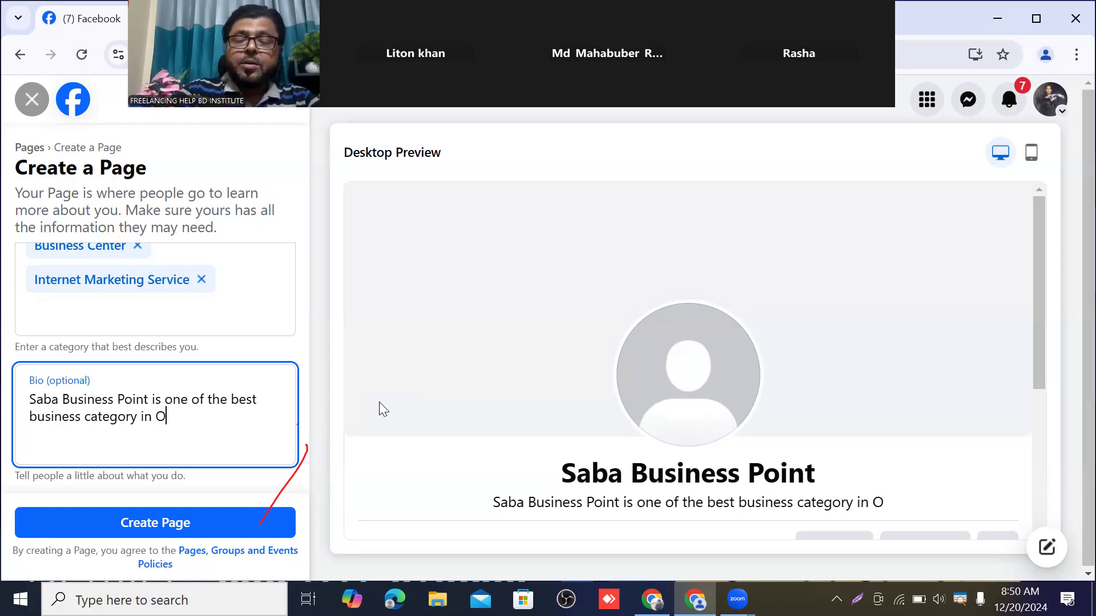
type("nline")
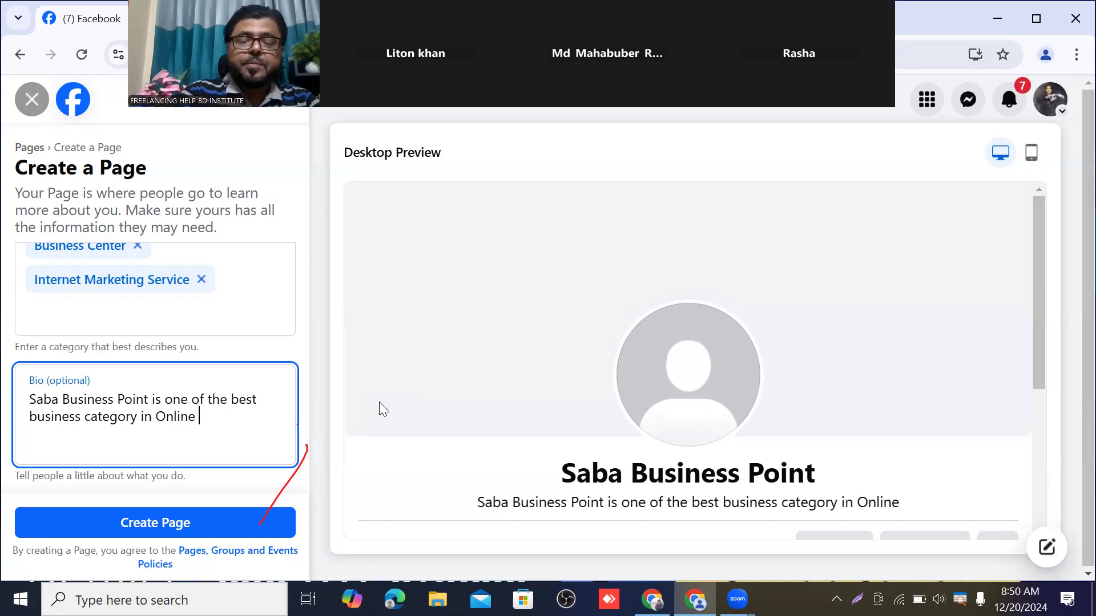
type(" business")
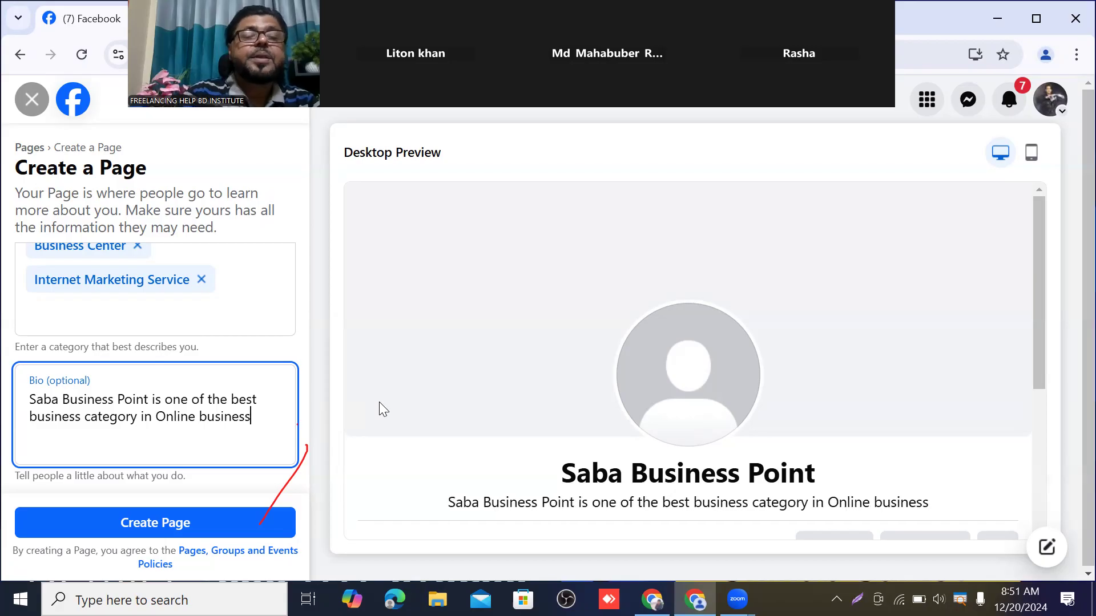
type(" p")
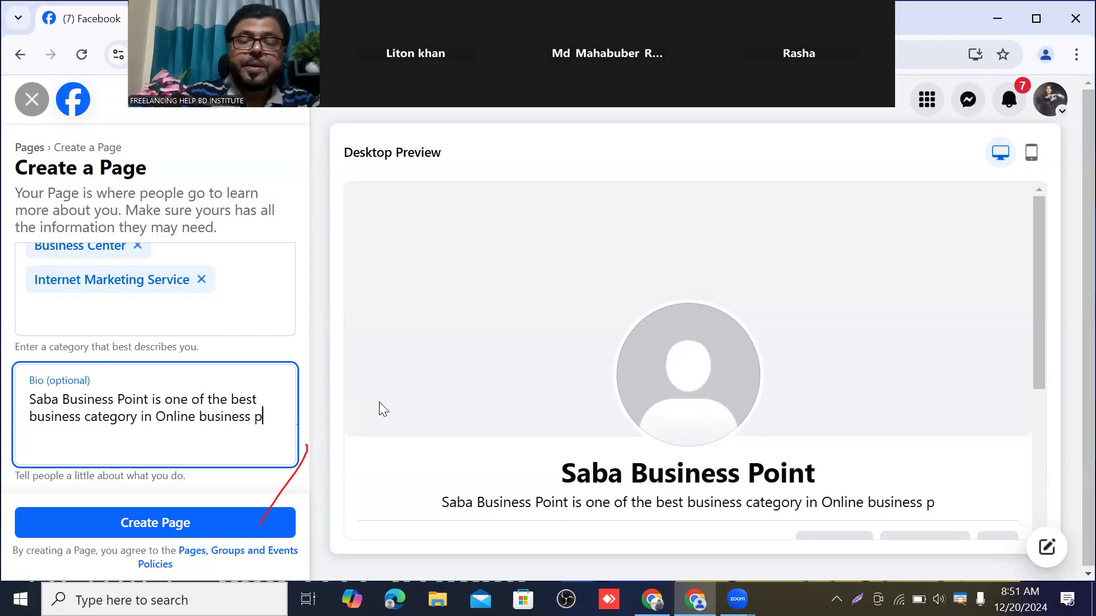
type("la")
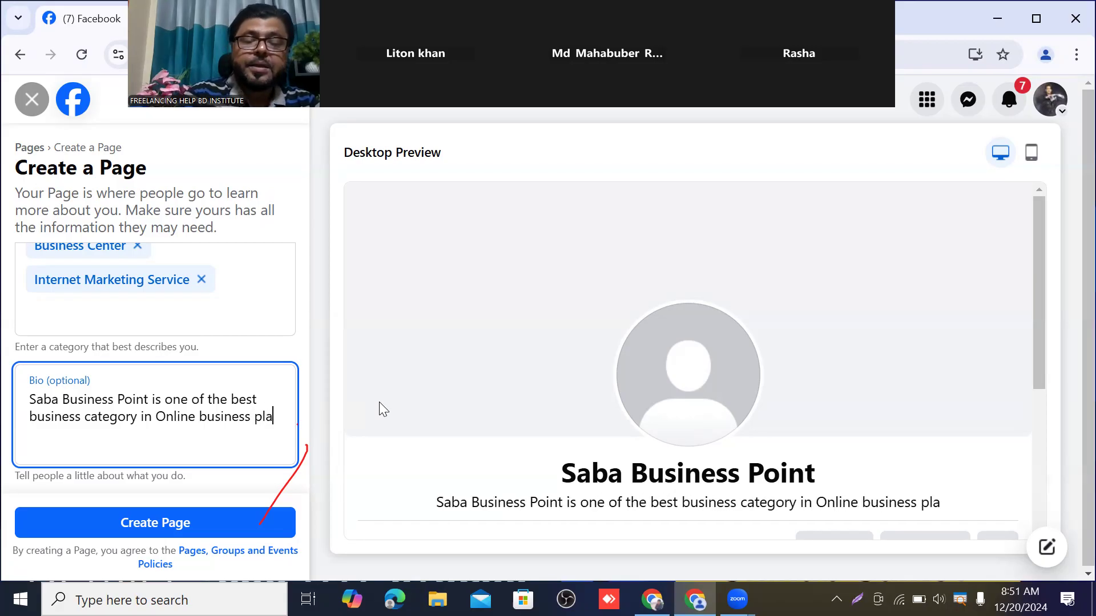
type("tfo")
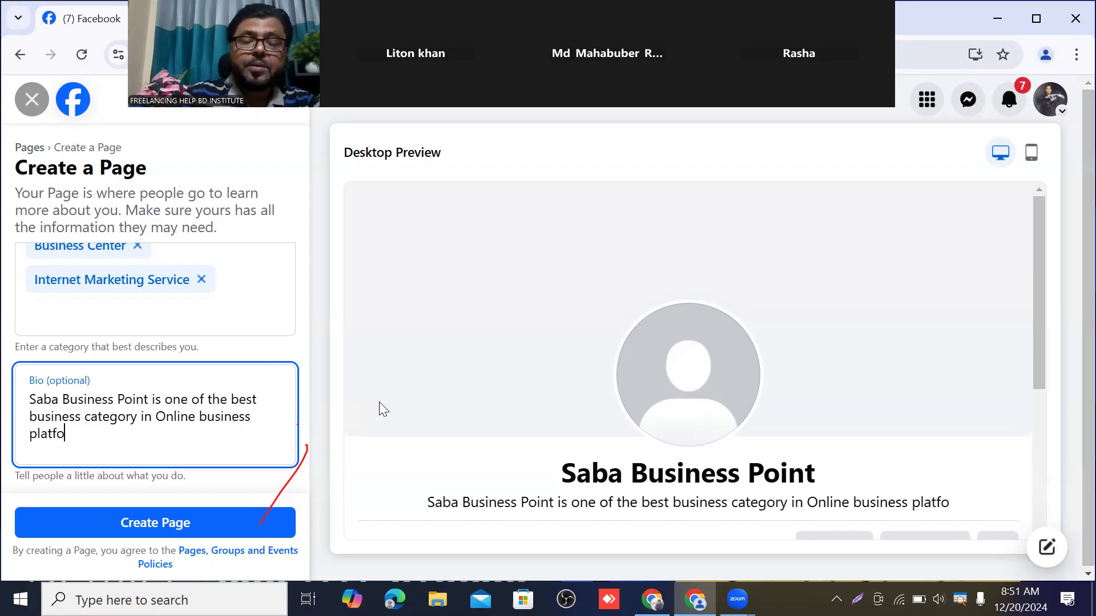
type("rm")
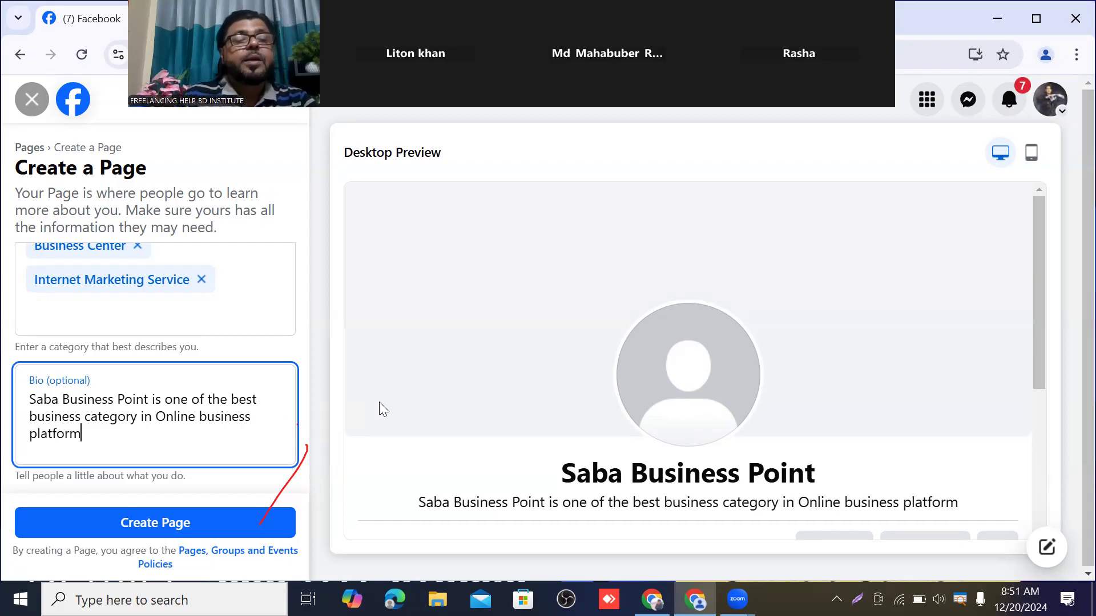
type(".")
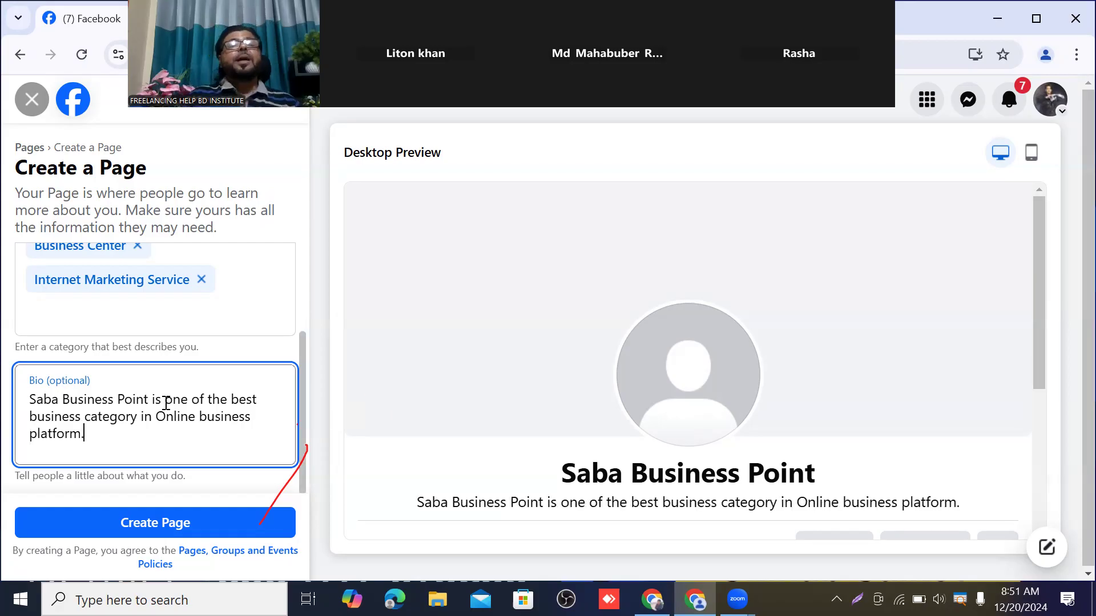
scroll(105, 414, "up", 3)
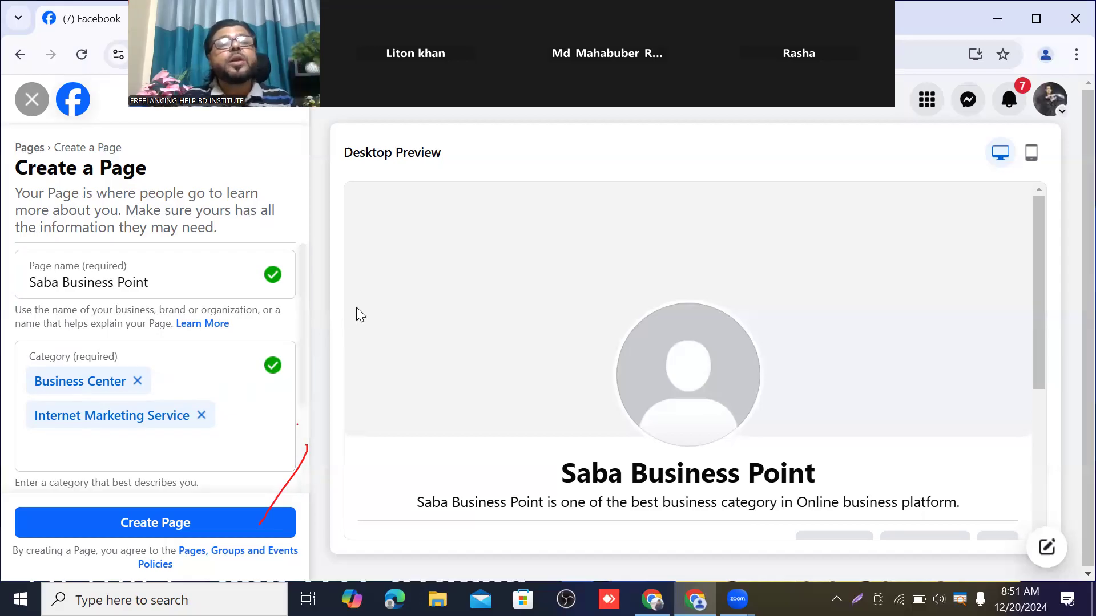
scroll(359, 308, "down", 3)
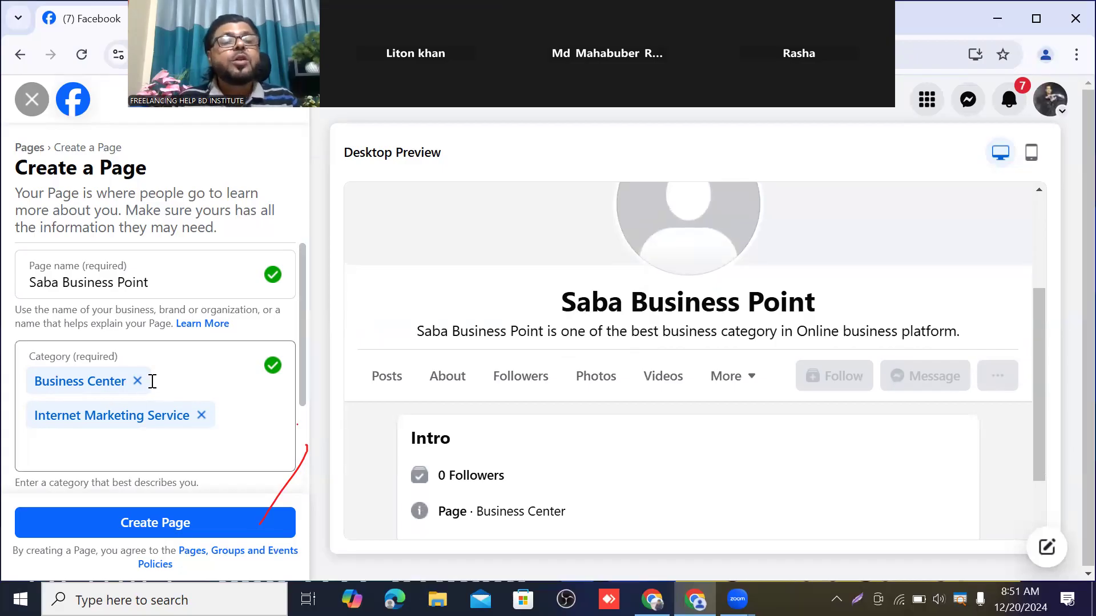
scroll(151, 379, "down", 3)
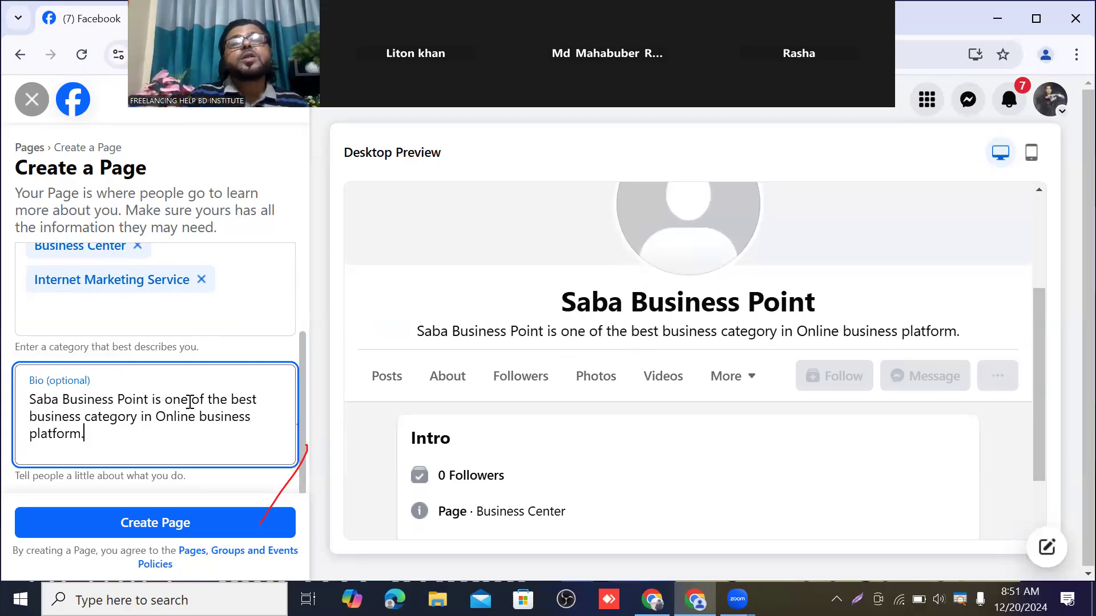
scroll(299, 322, "up", 3)
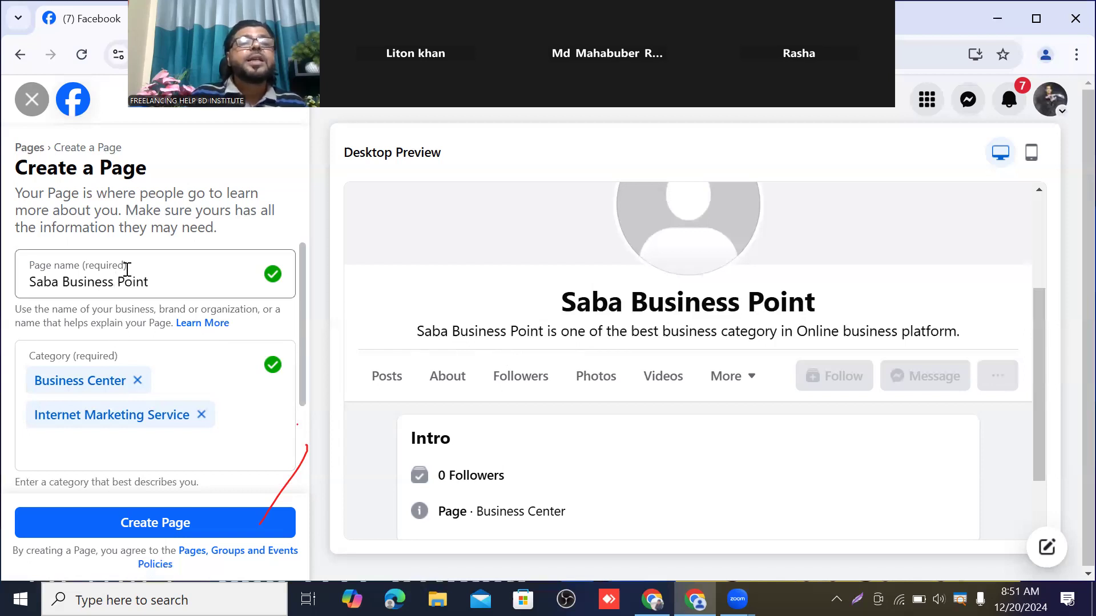
scroll(127, 276, "down", 3)
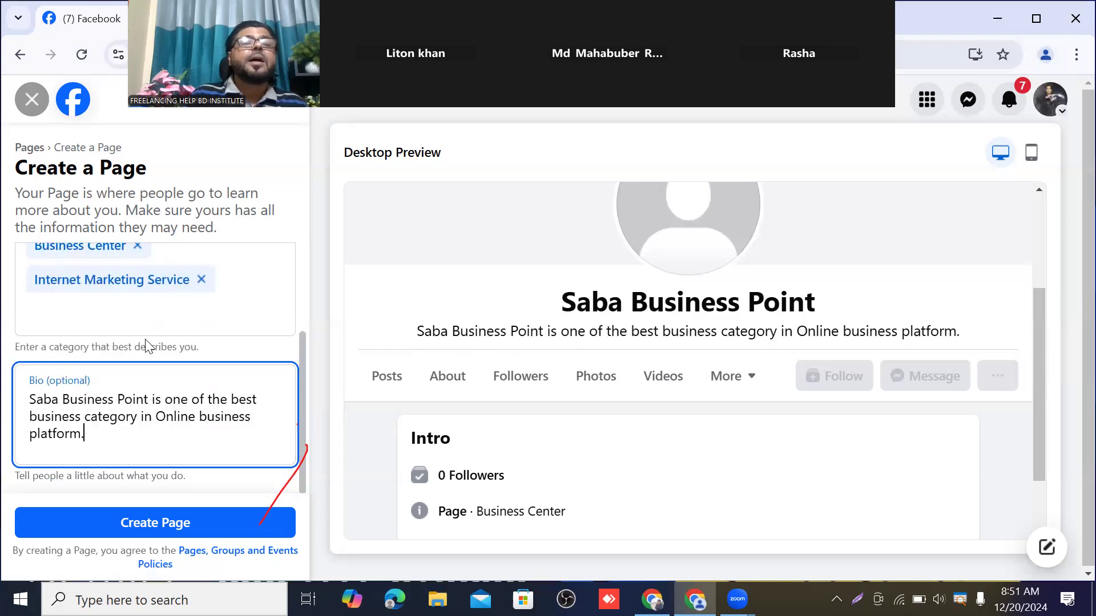
scroll(147, 346, "up", 3)
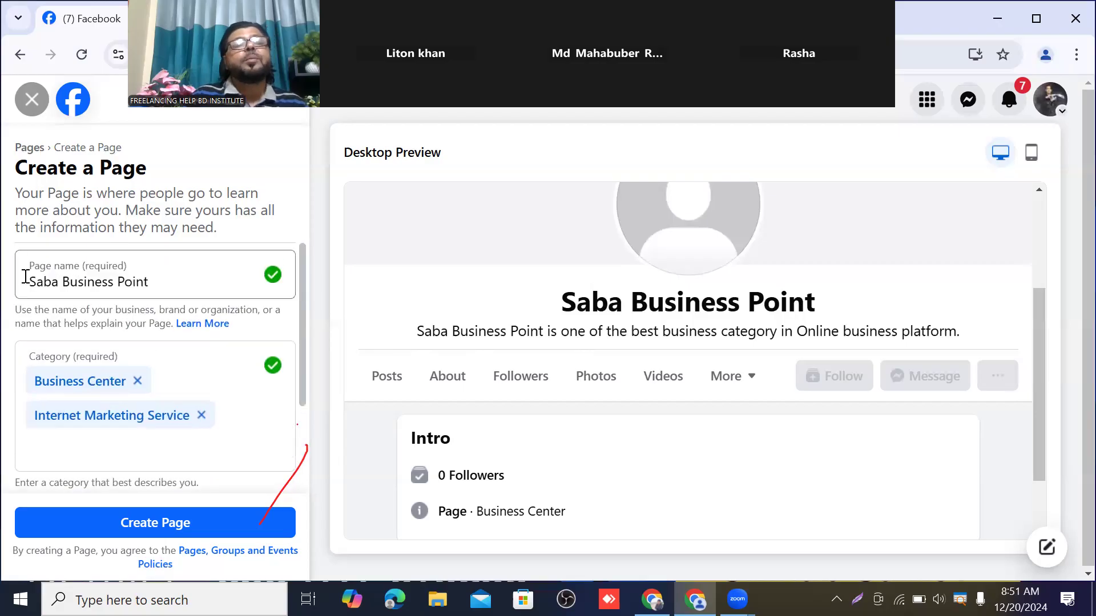
scroll(114, 286, "down", 2)
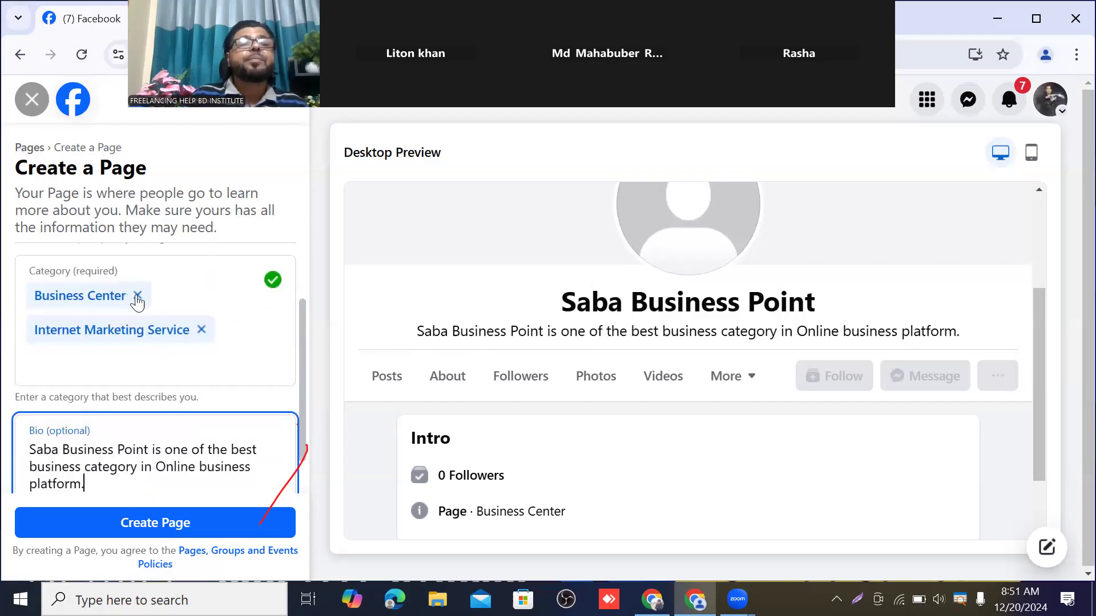
scroll(134, 313, "down", 1)
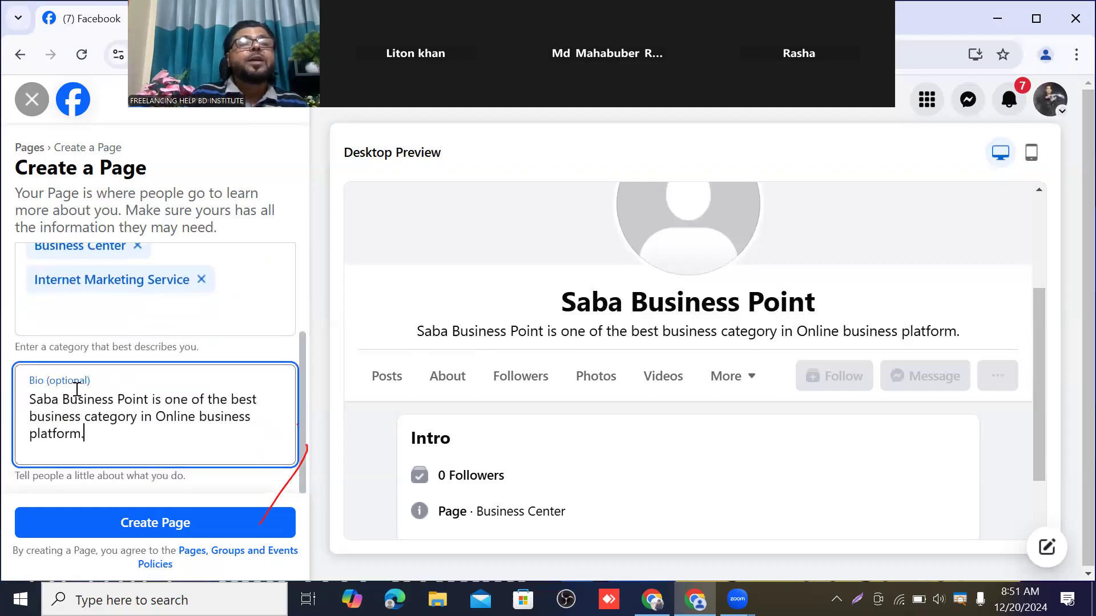
scroll(74, 384, "up", 3)
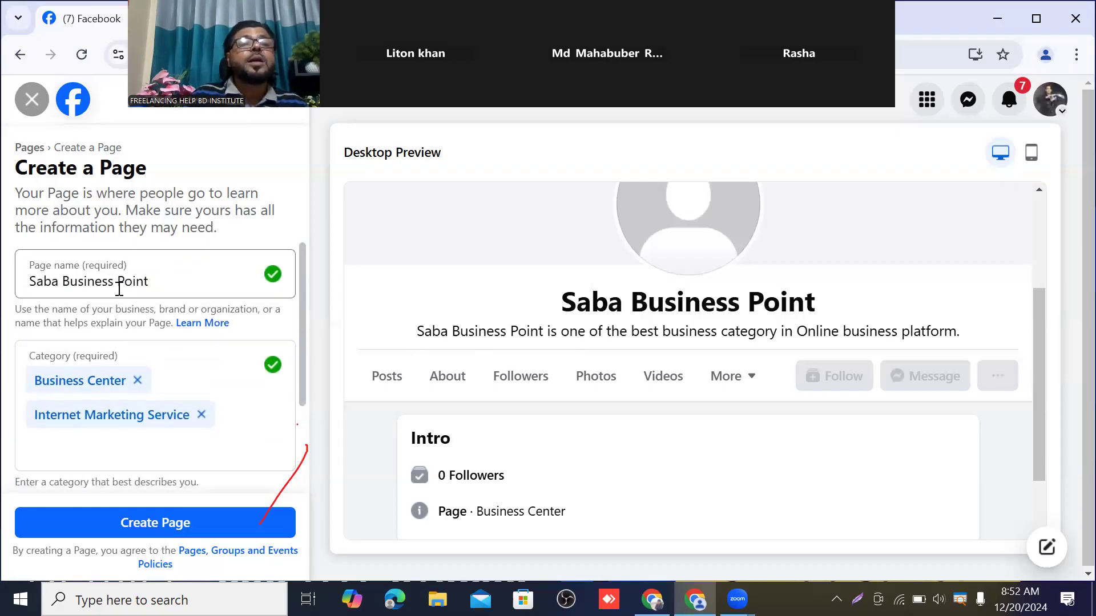
scroll(123, 425, "down", 2)
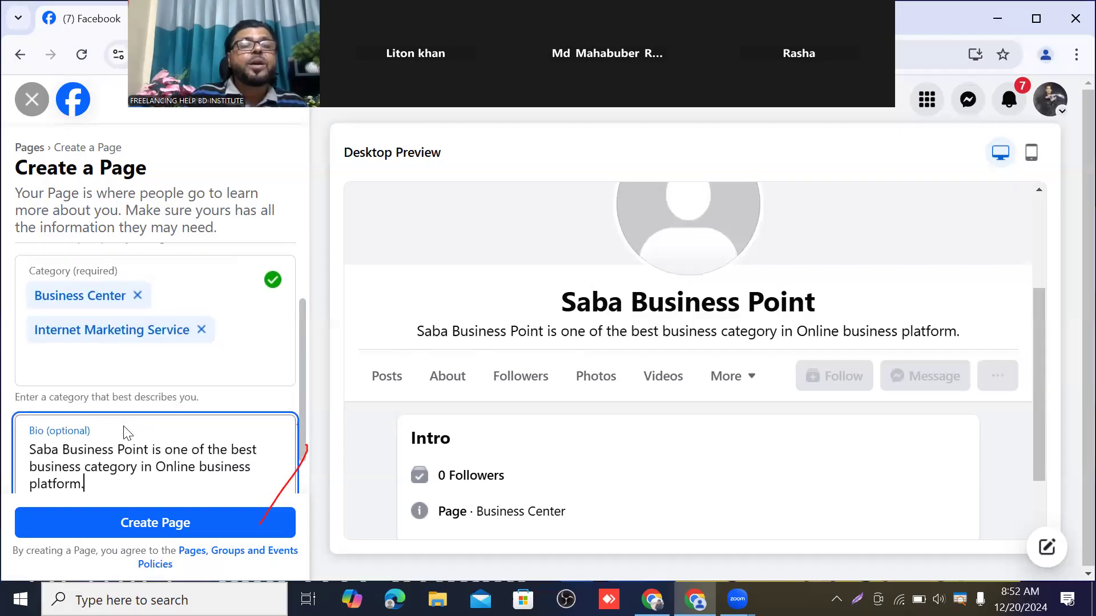
scroll(127, 432, "down", 1)
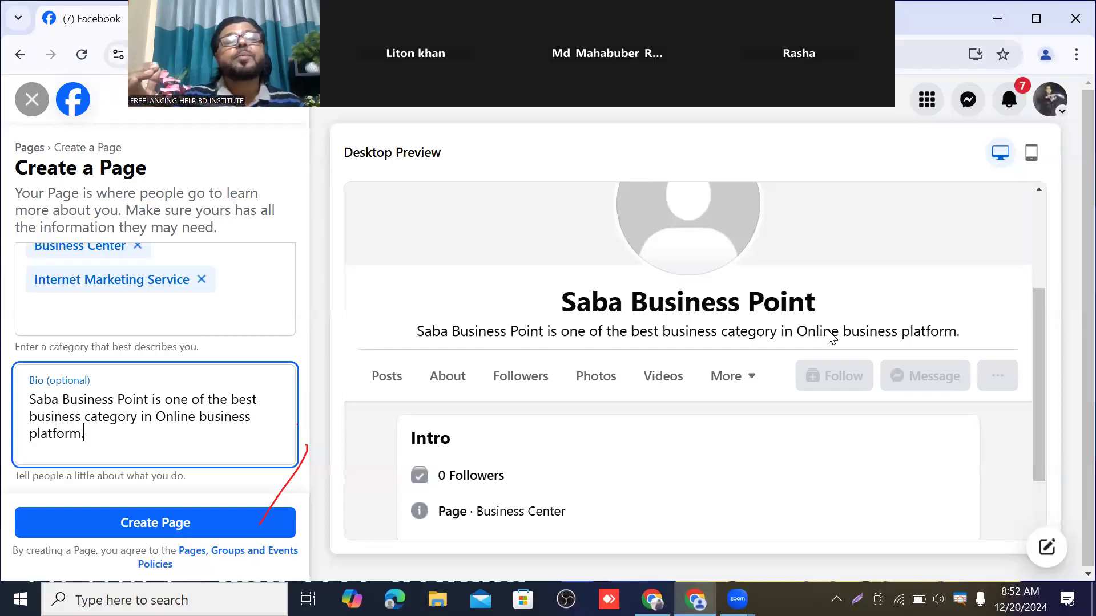
scroll(412, 474, "down", 1)
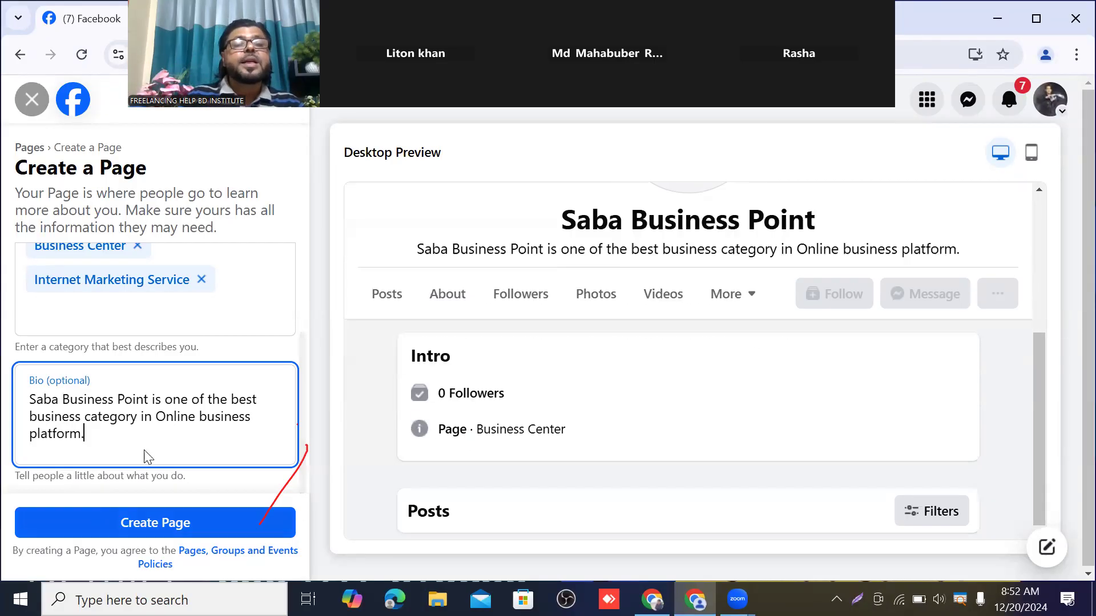
Create the Saba Business Point Page, then back out of the contact-info setup step
left_click(153, 528)
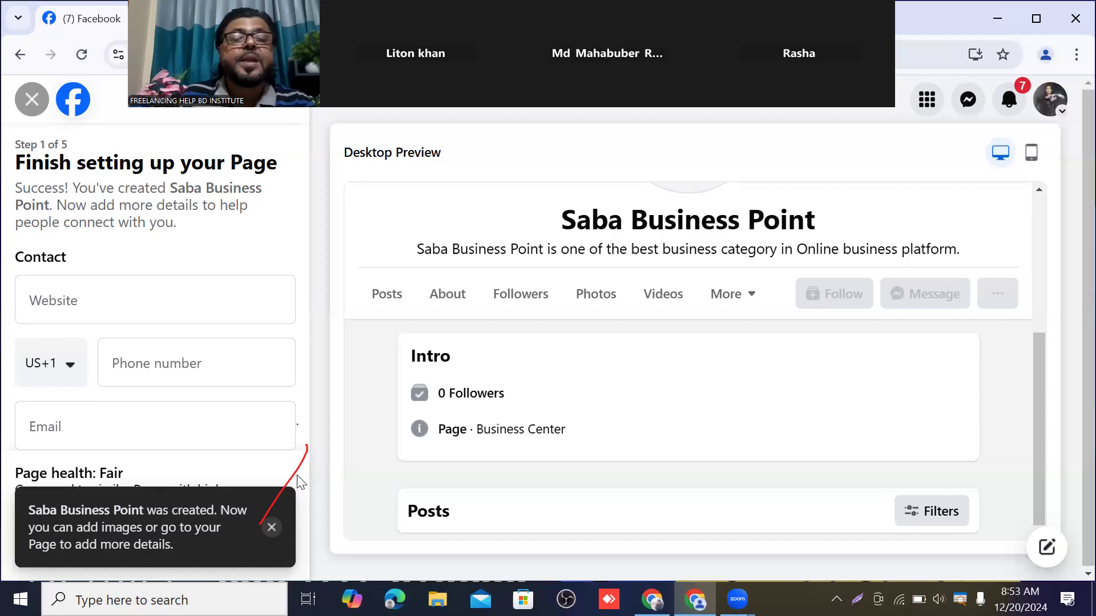
key("alt+Left")
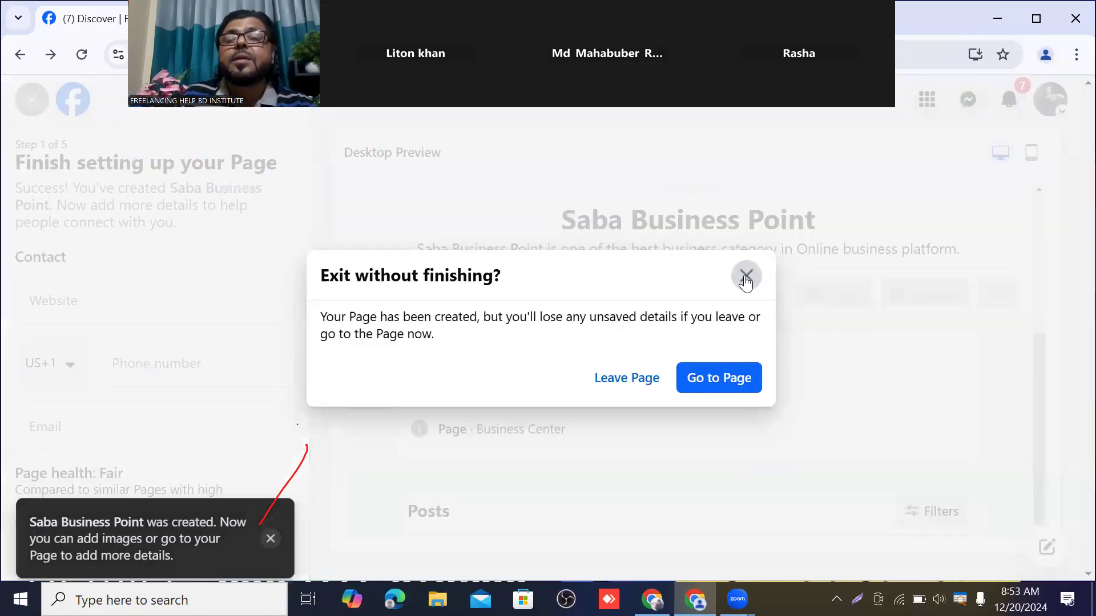
Go to the new Saba Business Point Page and close its welcome popup
left_click(730, 383)
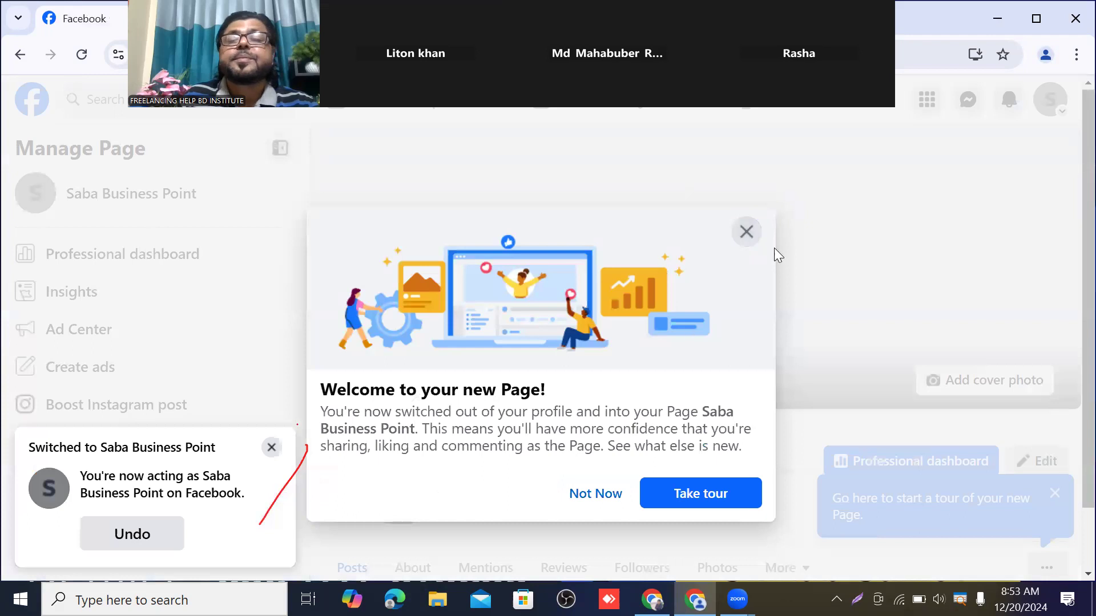
left_click(742, 234)
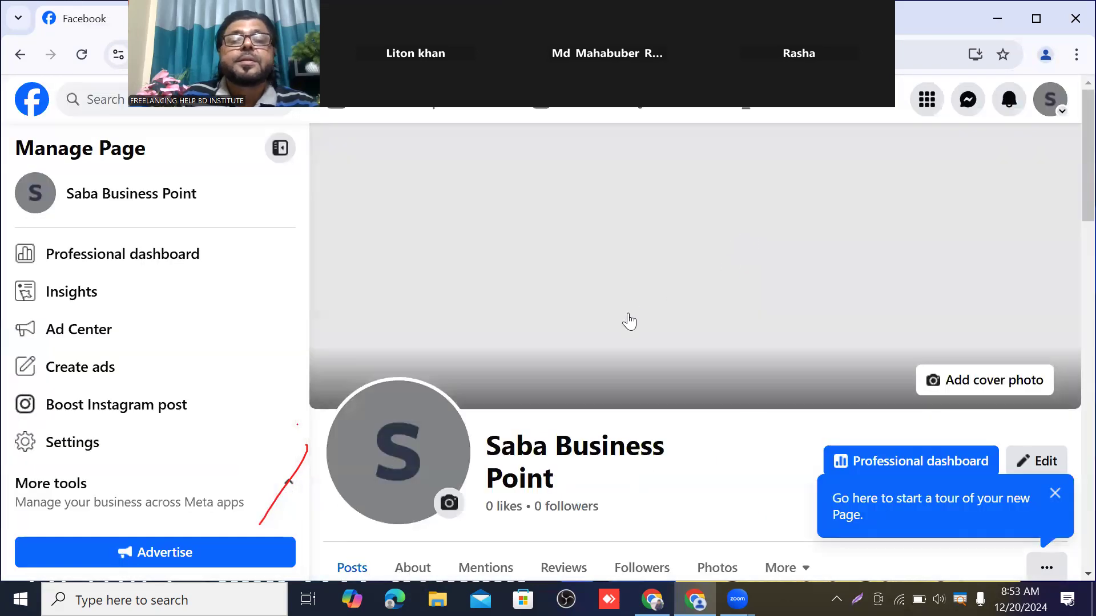
scroll(629, 322, "down", 5)
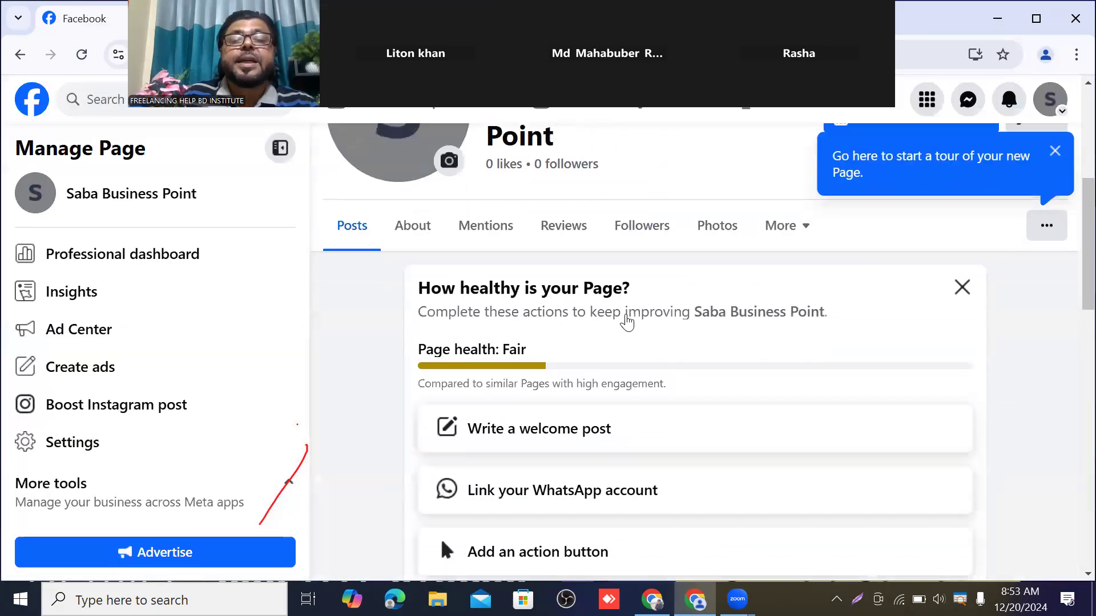
scroll(627, 322, "down", 7)
scroll(628, 321, "up", 5)
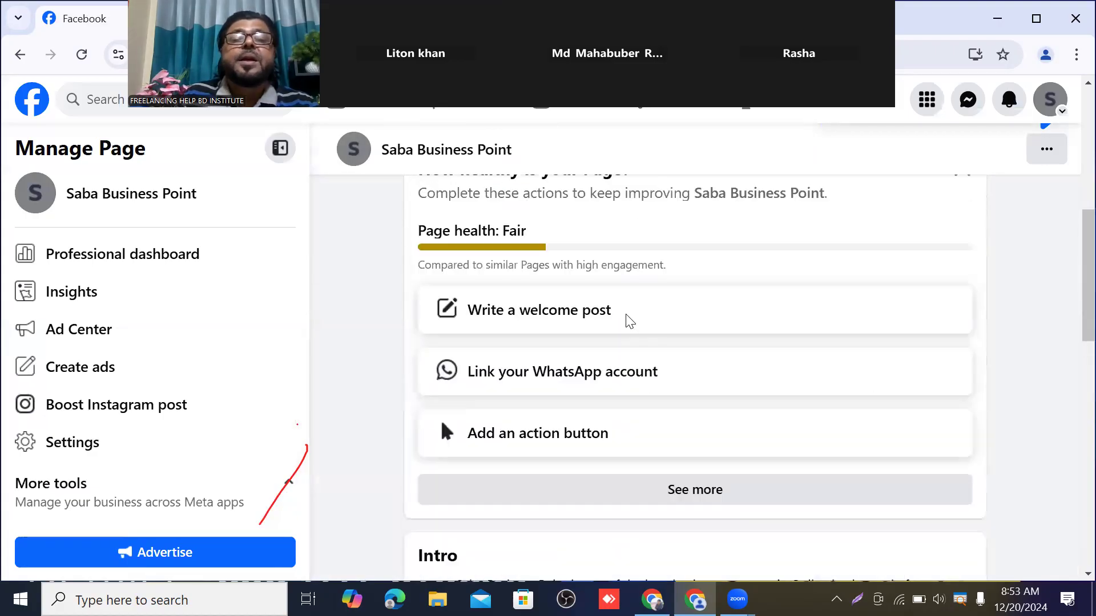
scroll(627, 320, "up", 7)
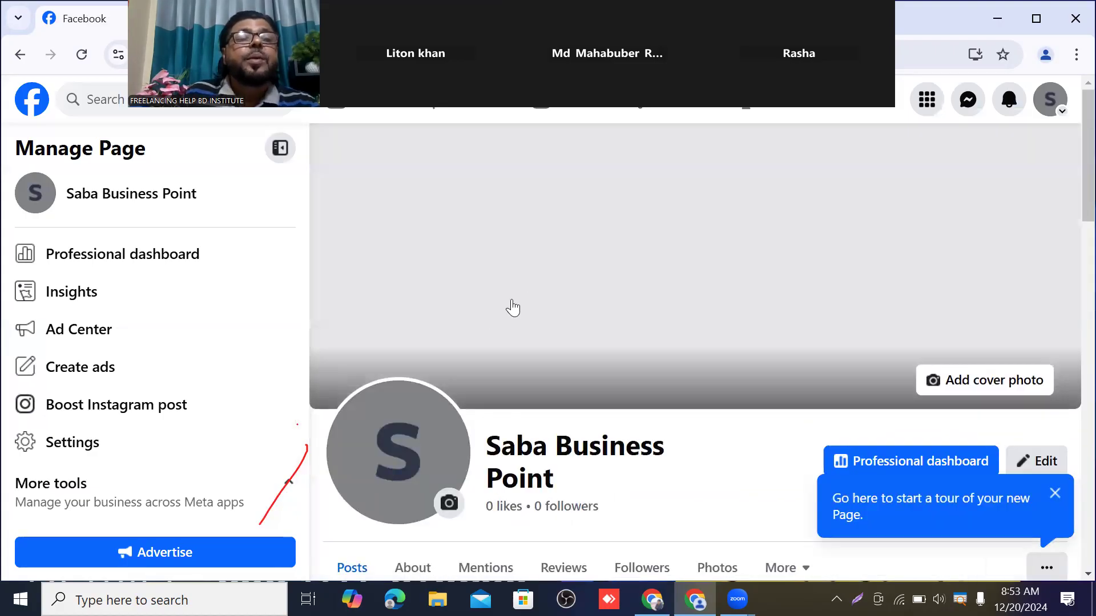
scroll(512, 308, "down", 3)
scroll(215, 360, "down", 2)
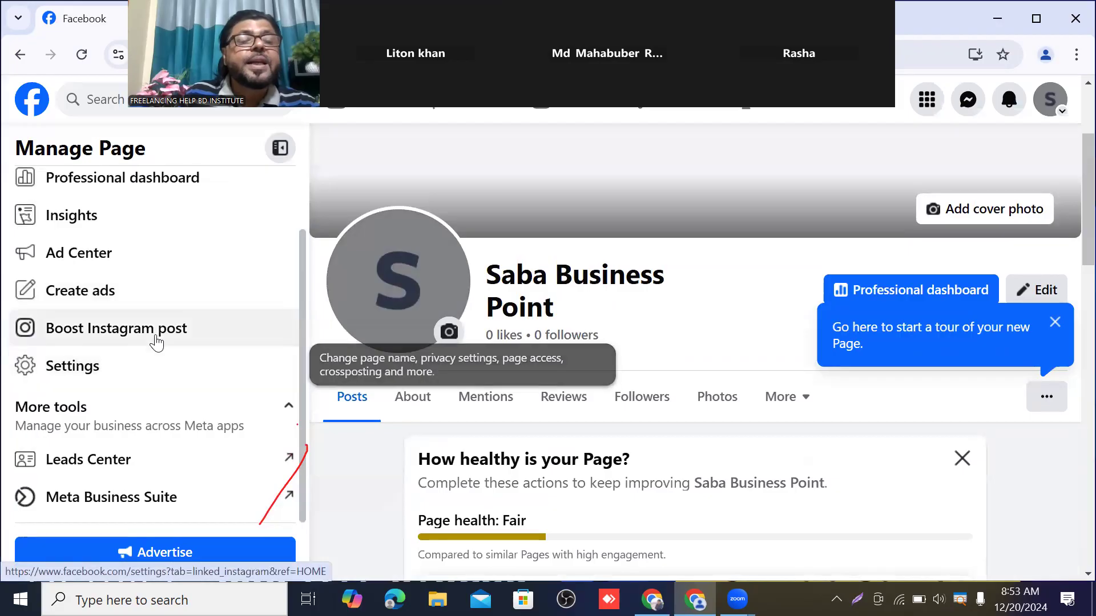
scroll(152, 349, "up", 2)
scroll(630, 375, "down", 1)
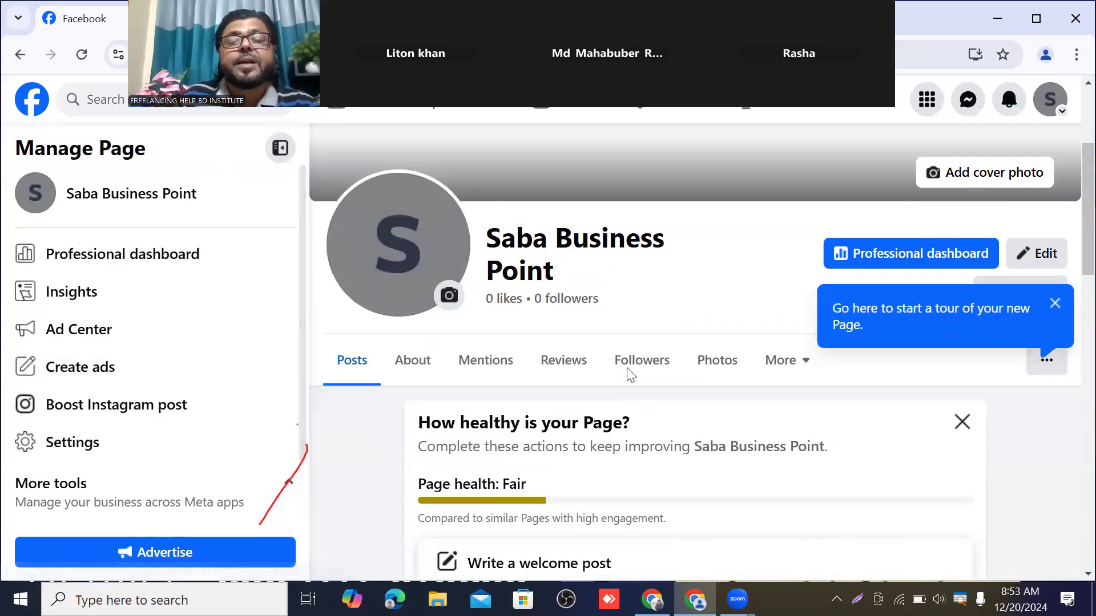
scroll(627, 372, "down", 8)
scroll(632, 368, "up", 12)
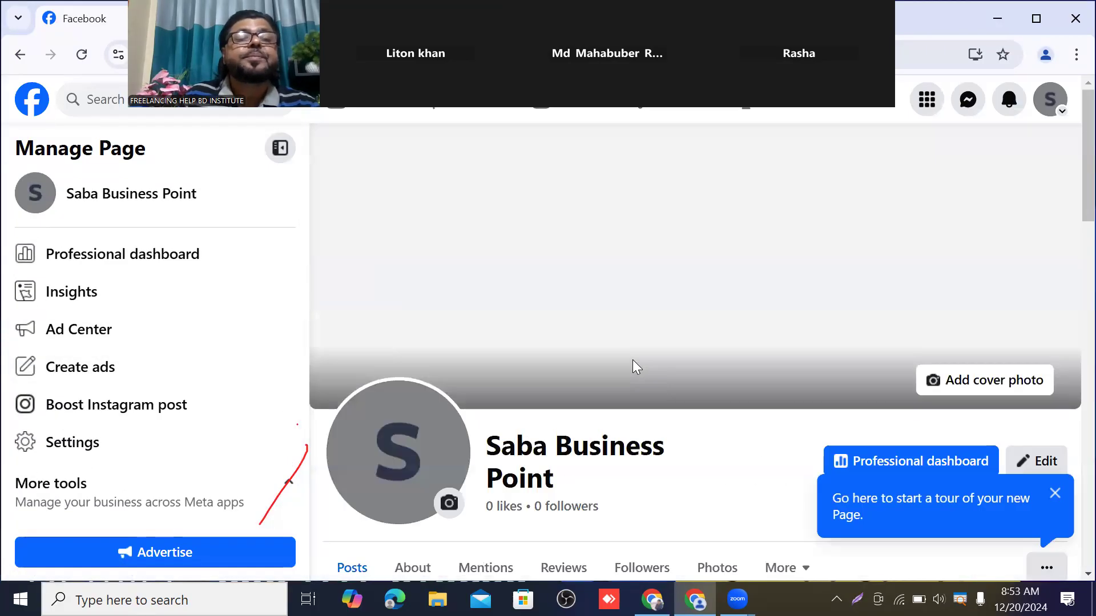
scroll(632, 366, "down", 4)
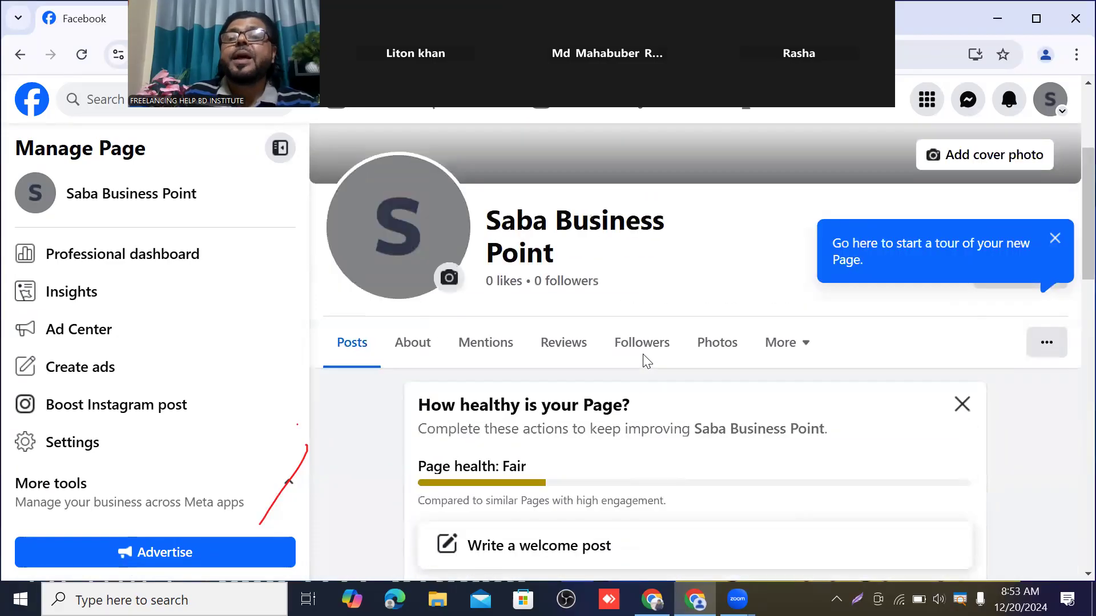
scroll(646, 360, "up", 2)
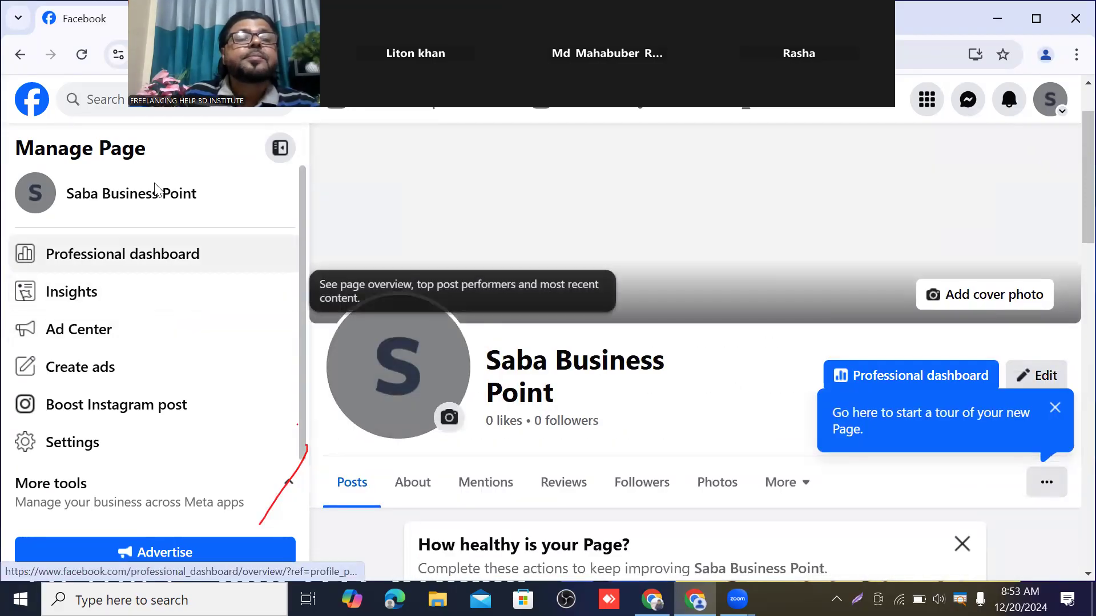
scroll(135, 276, "down", 2)
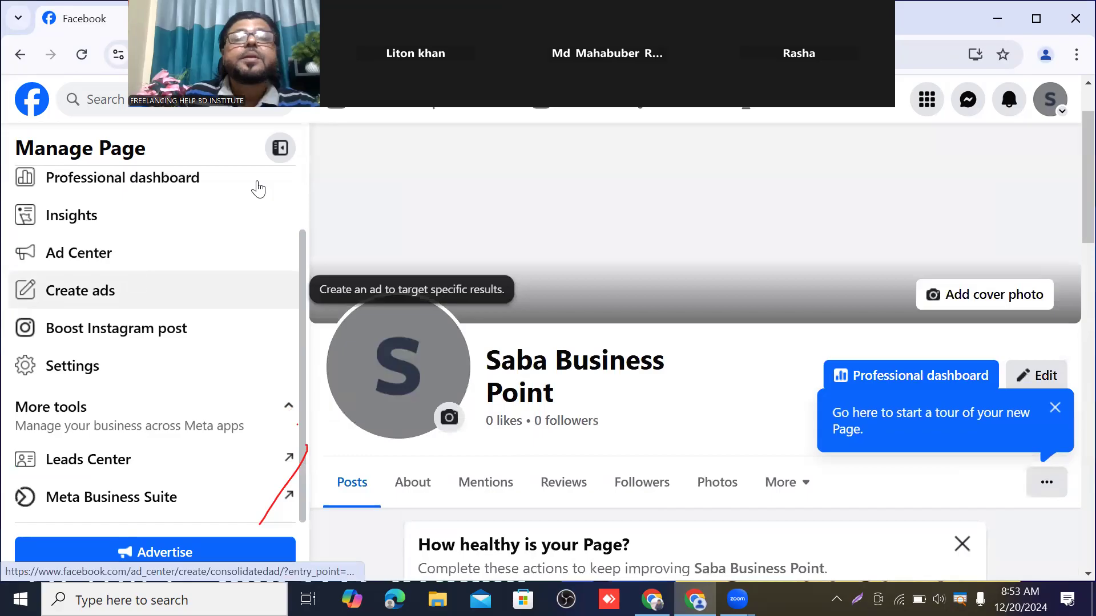
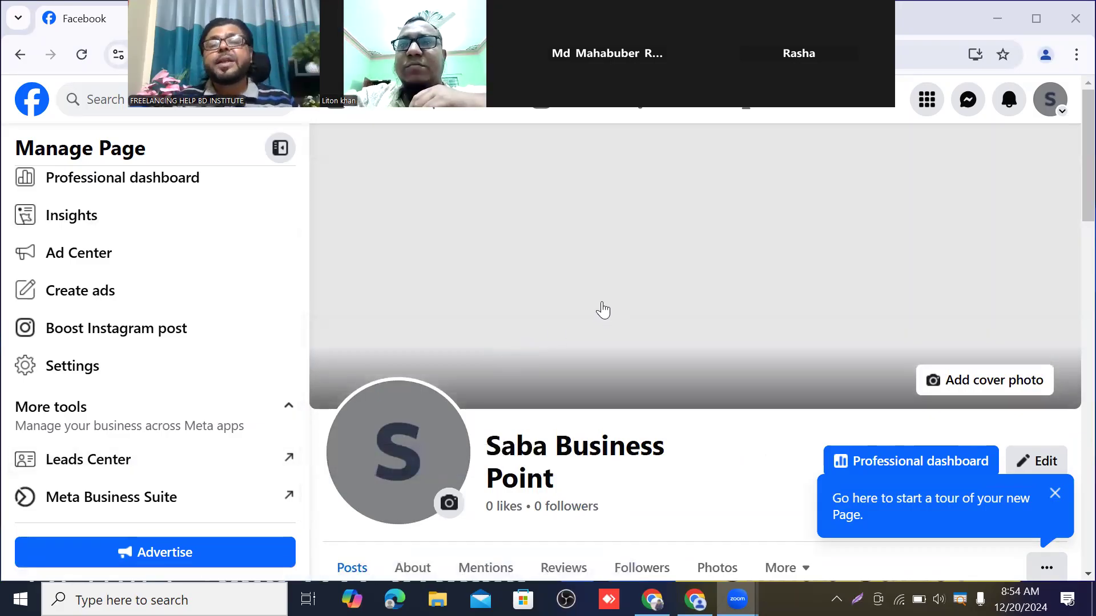
Close the 'start a tour' tooltip and scroll through the new Saba Business Point Page
scroll(622, 286, "down", 3)
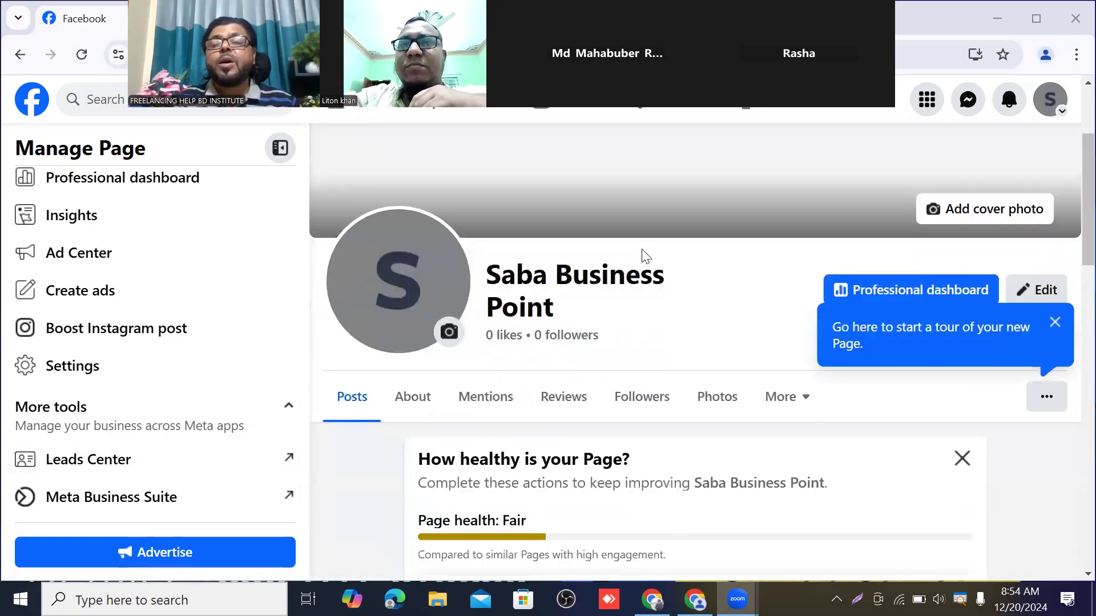
left_click(1055, 324)
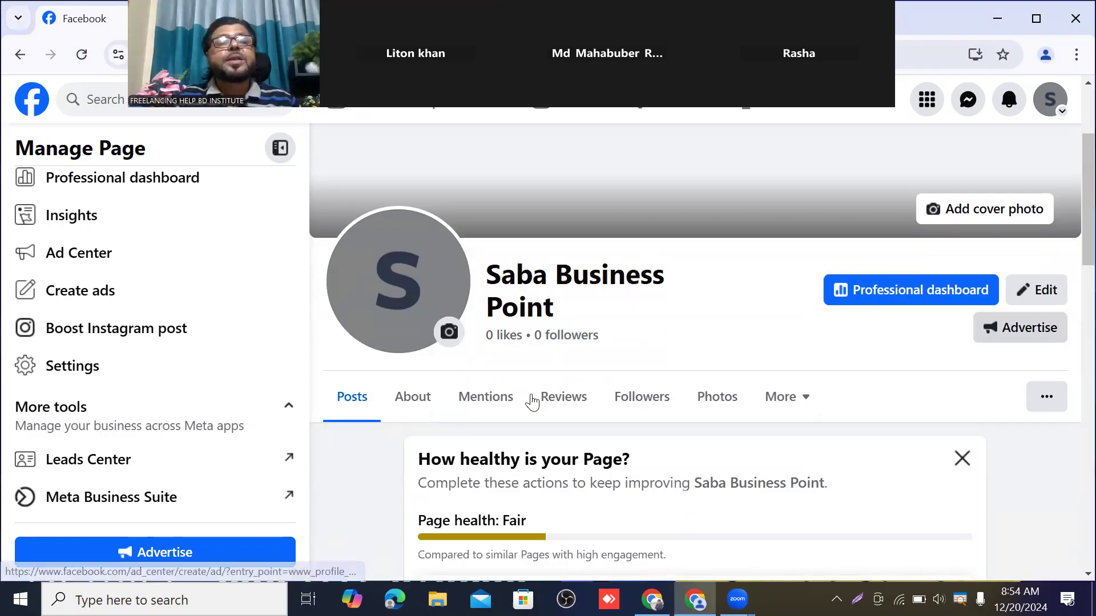
scroll(542, 371, "up", 2)
scroll(655, 241, "down", 12)
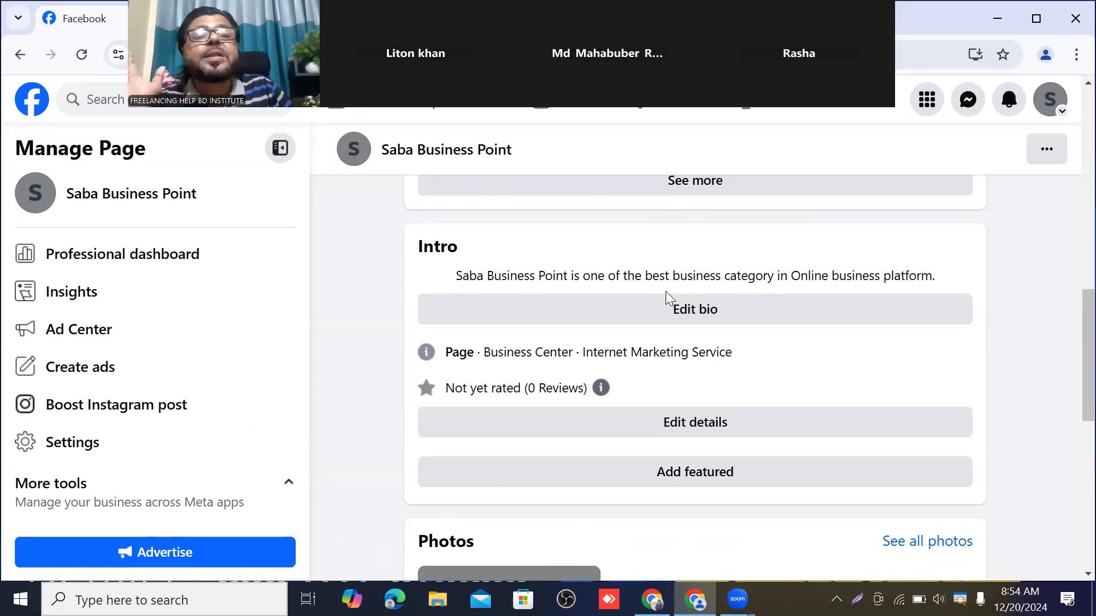
scroll(584, 382, "up", 1)
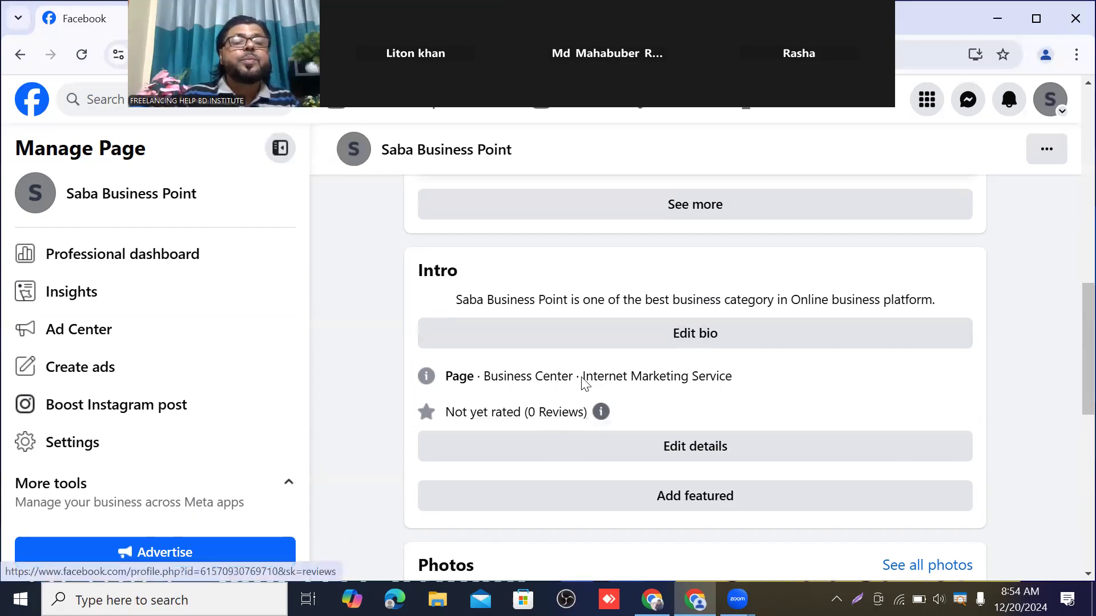
scroll(583, 383, "up", 10)
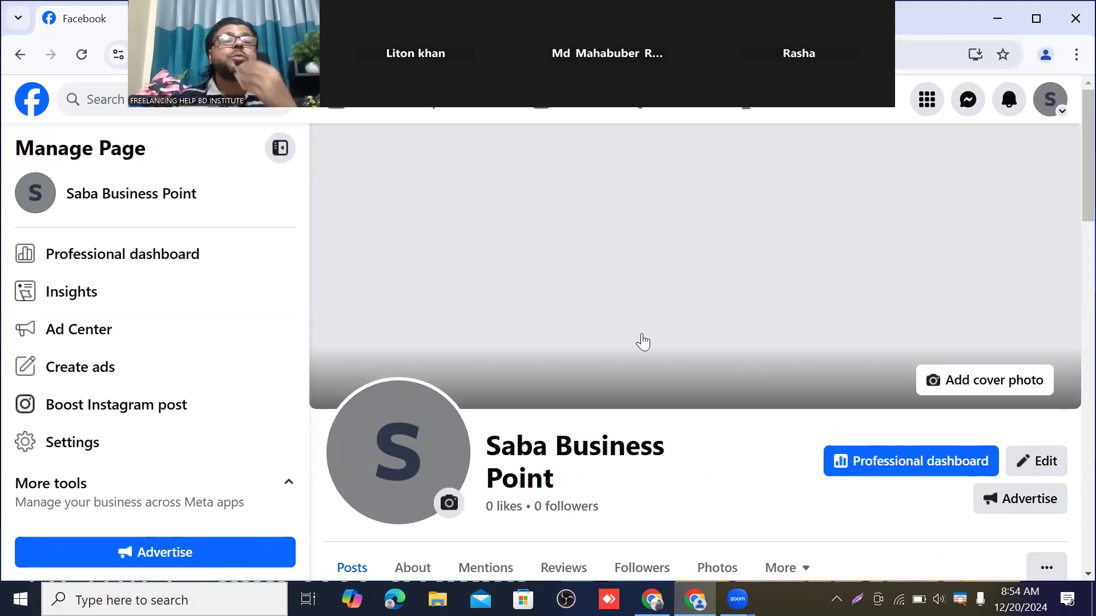
scroll(606, 337, "down", 6)
scroll(613, 335, "down", 5)
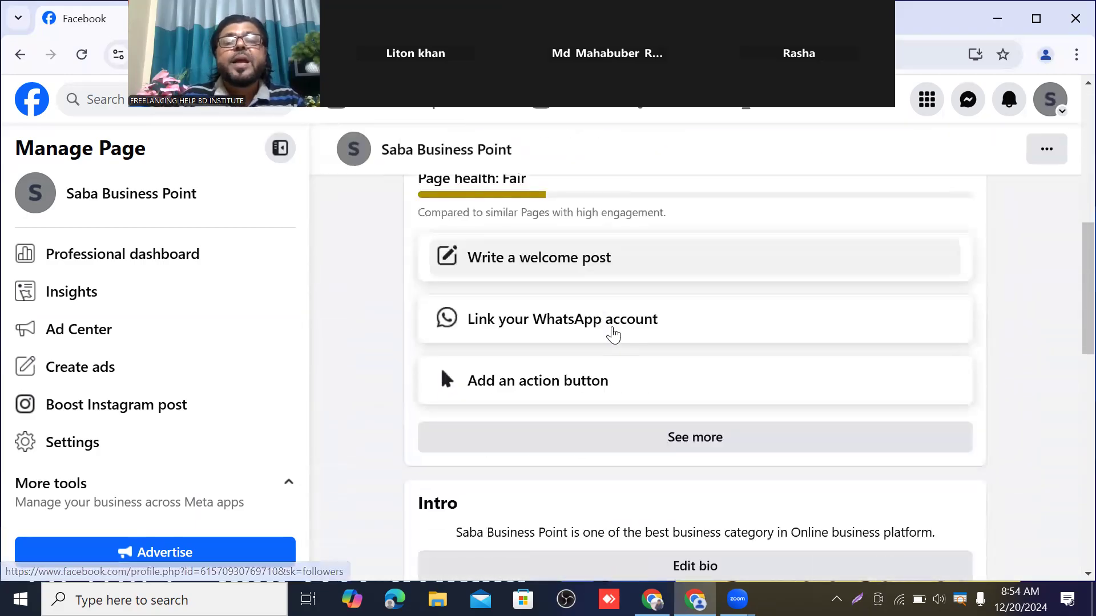
scroll(627, 398, "up", 11)
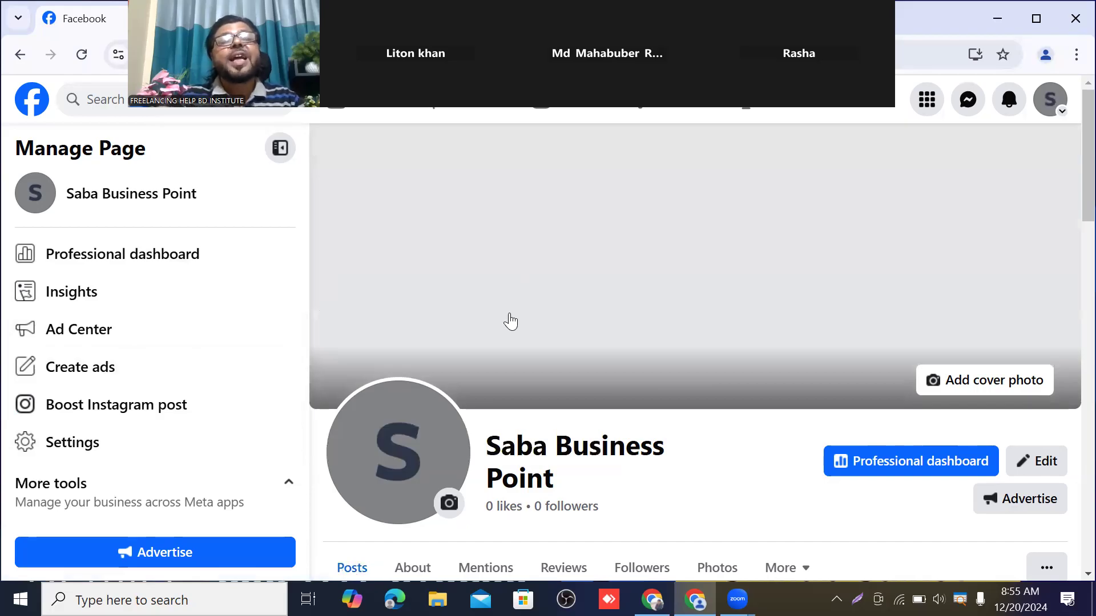
scroll(631, 359, "down", 5)
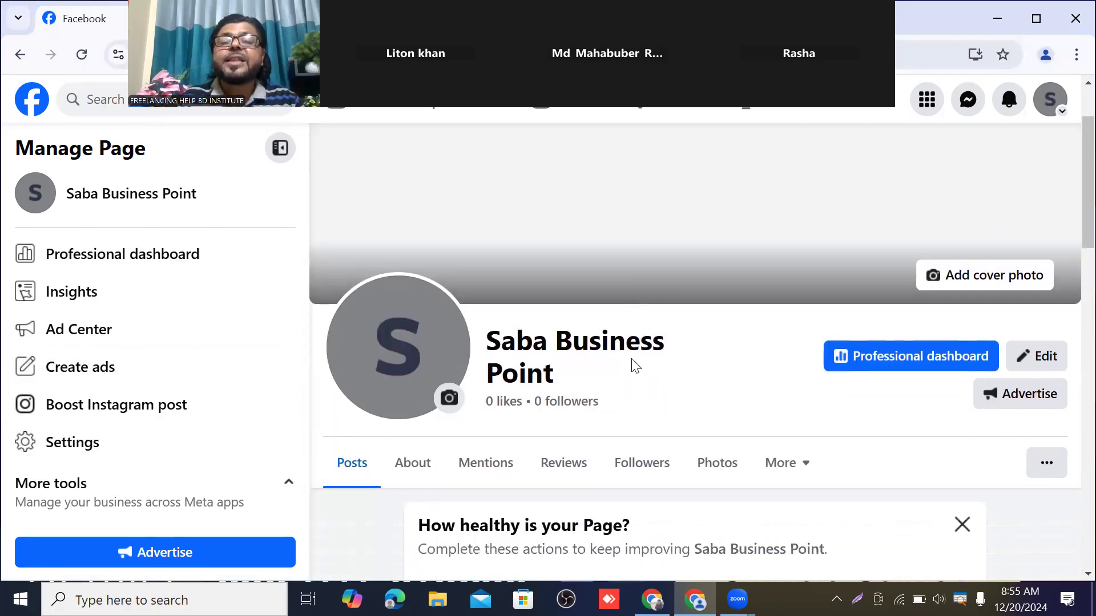
scroll(631, 358, "down", 15)
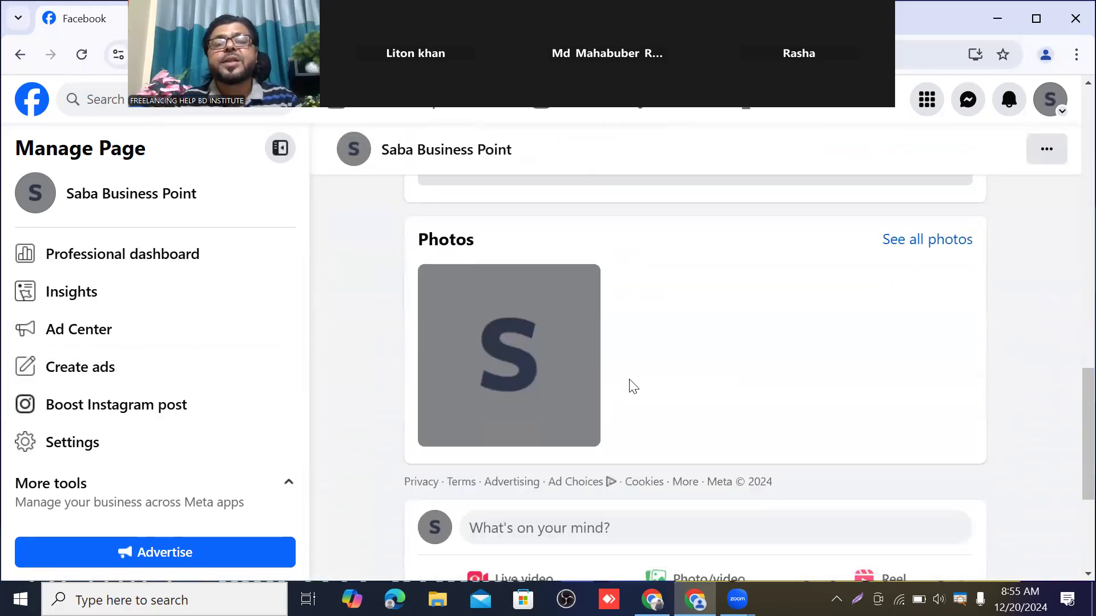
scroll(629, 384, "down", 1)
scroll(658, 346, "up", 8)
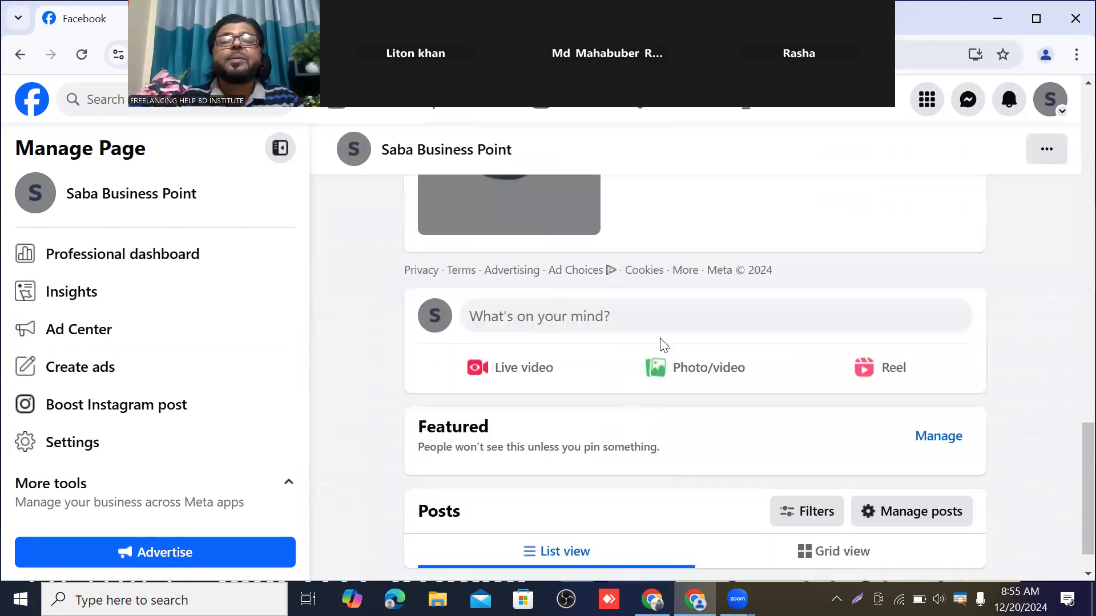
scroll(667, 322, "up", 12)
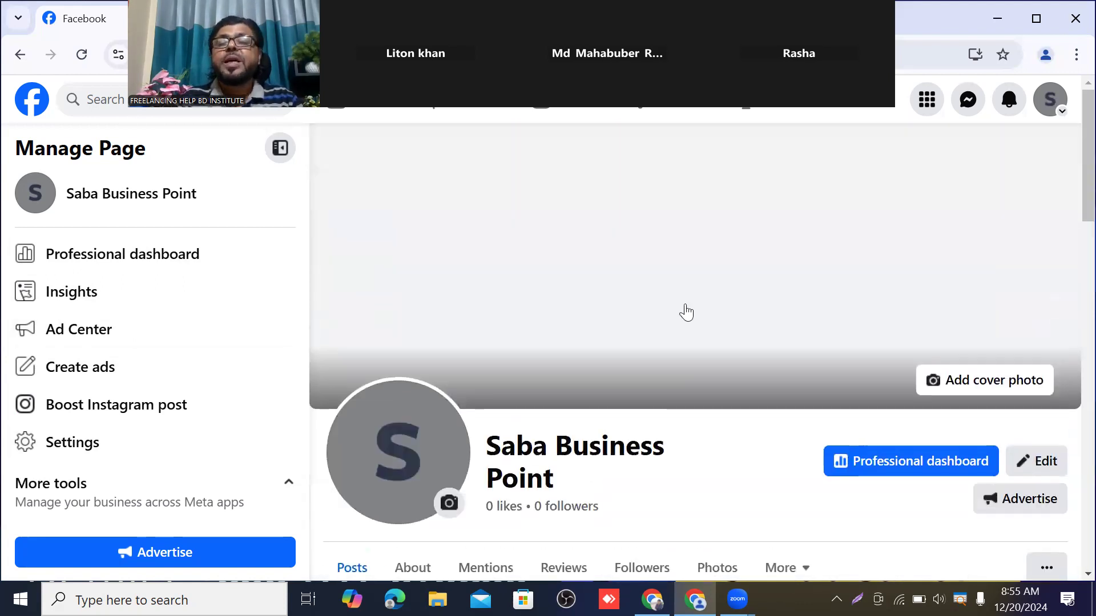
scroll(692, 279, "down", 4)
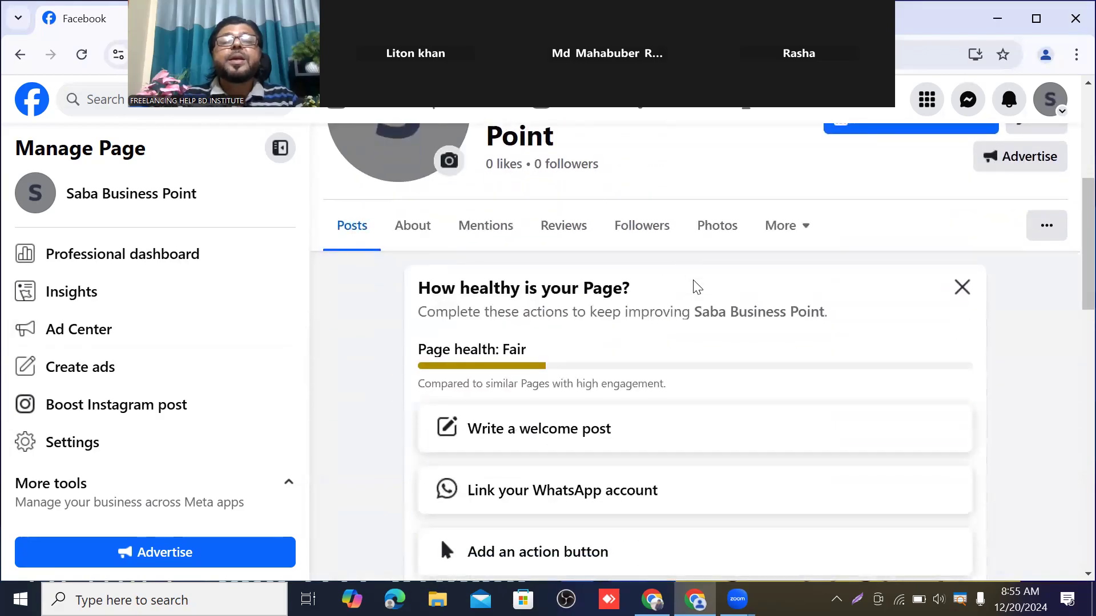
scroll(675, 293, "up", 3)
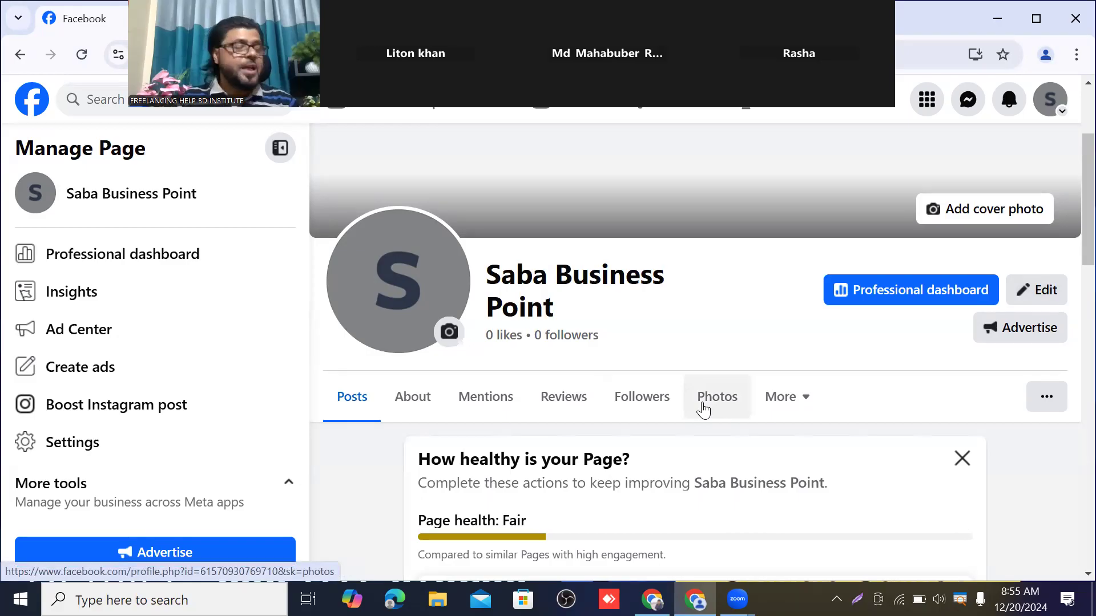
scroll(670, 428, "up", 3)
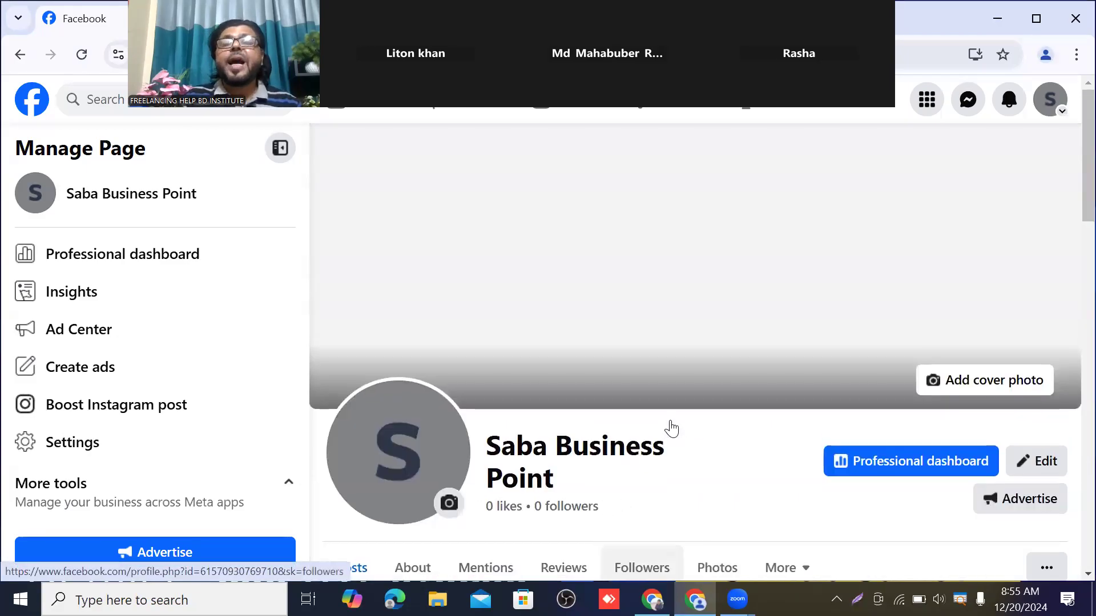
scroll(673, 368, "down", 3)
scroll(670, 358, "down", 1)
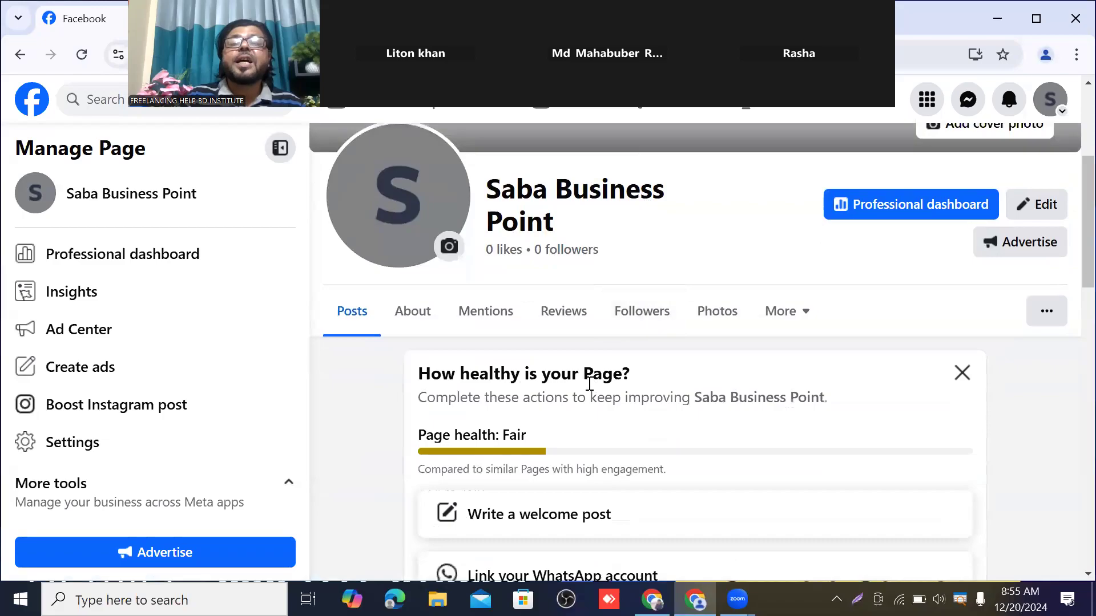
scroll(593, 384, "down", 9)
scroll(589, 391, "up", 10)
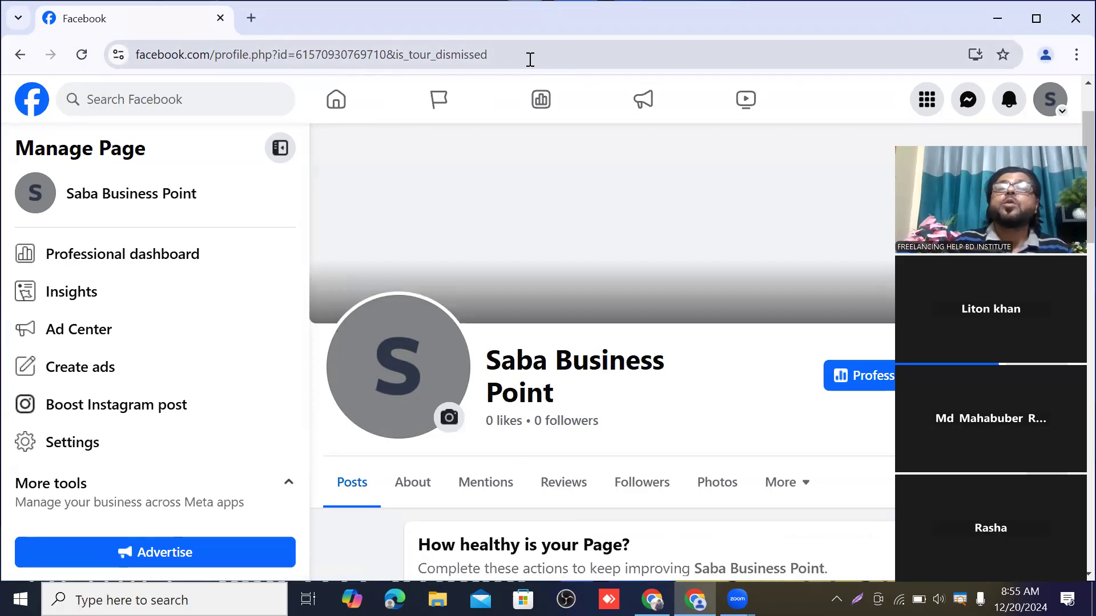
left_click(503, 54)
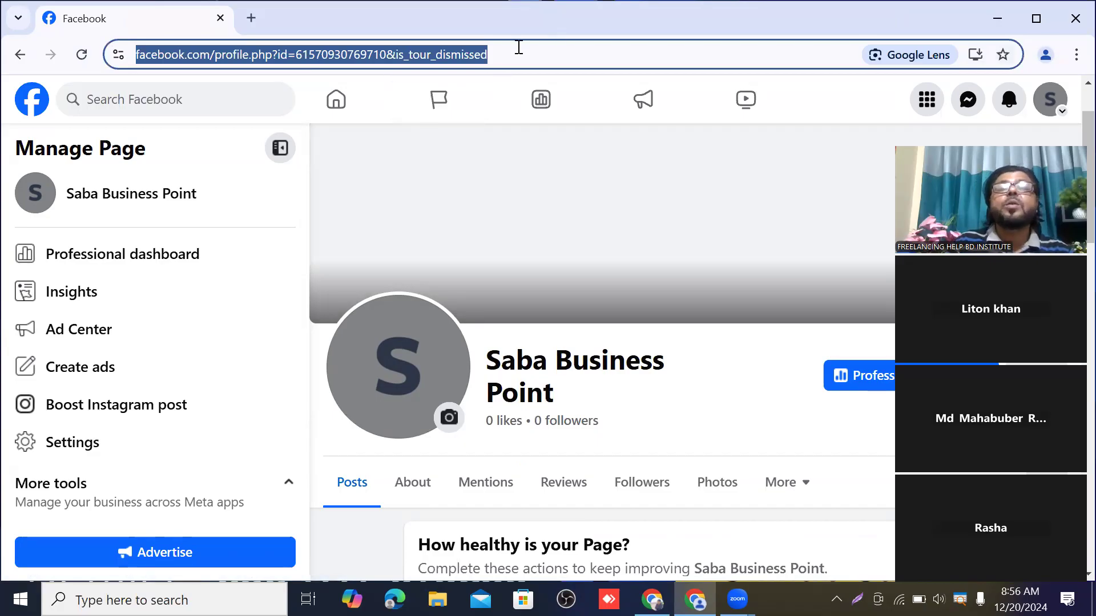
left_click(518, 48)
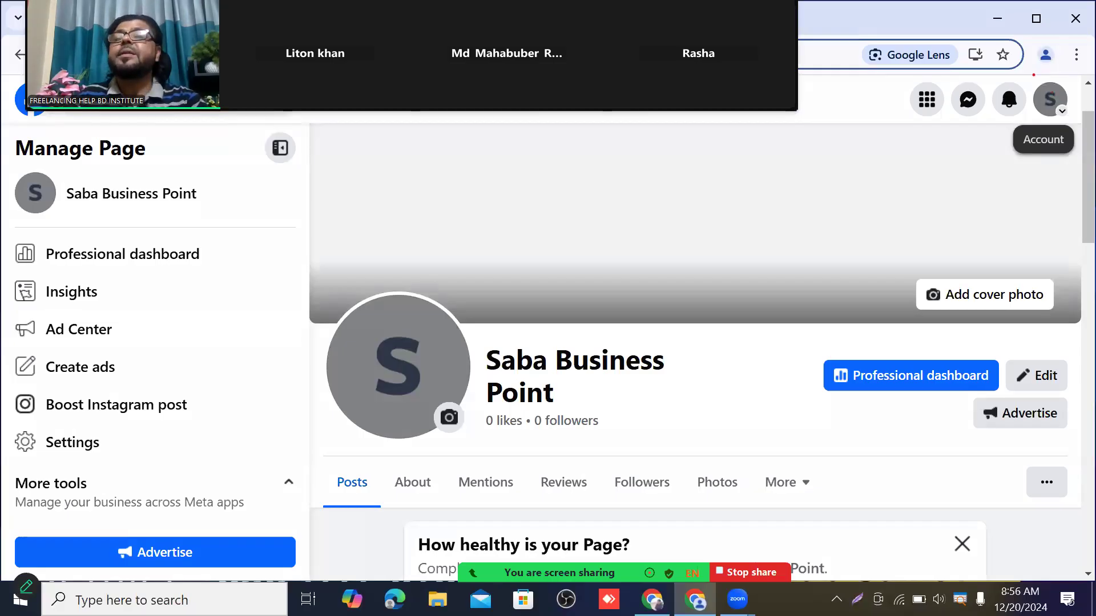
left_click_drag(1030, 80, 1075, 118)
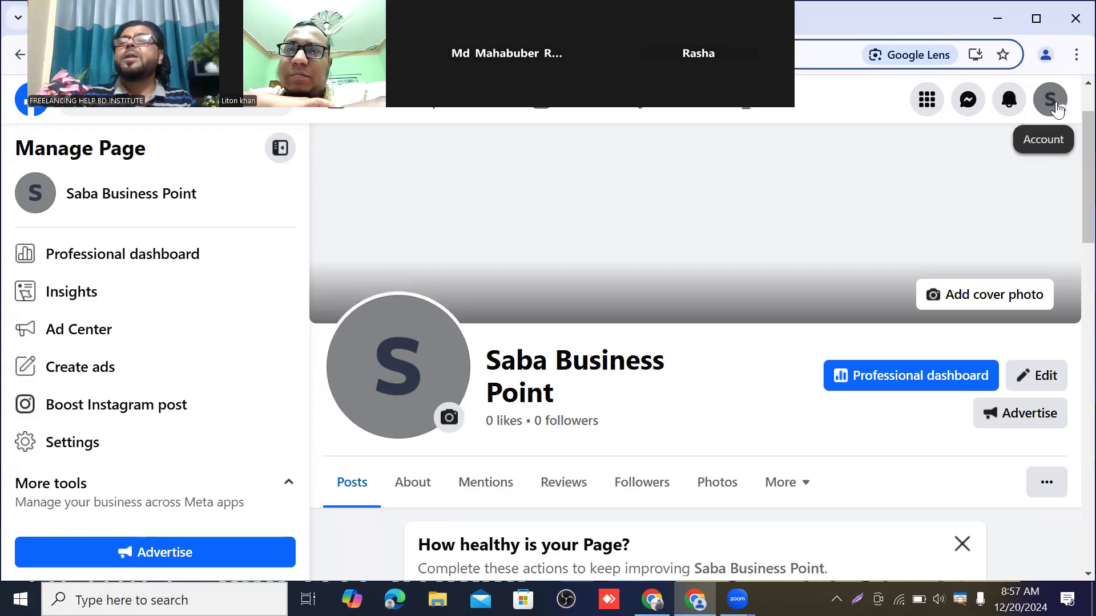
Open Settings from the account menu's Settings & privacy and search settings for 'Username'
left_click(1053, 102)
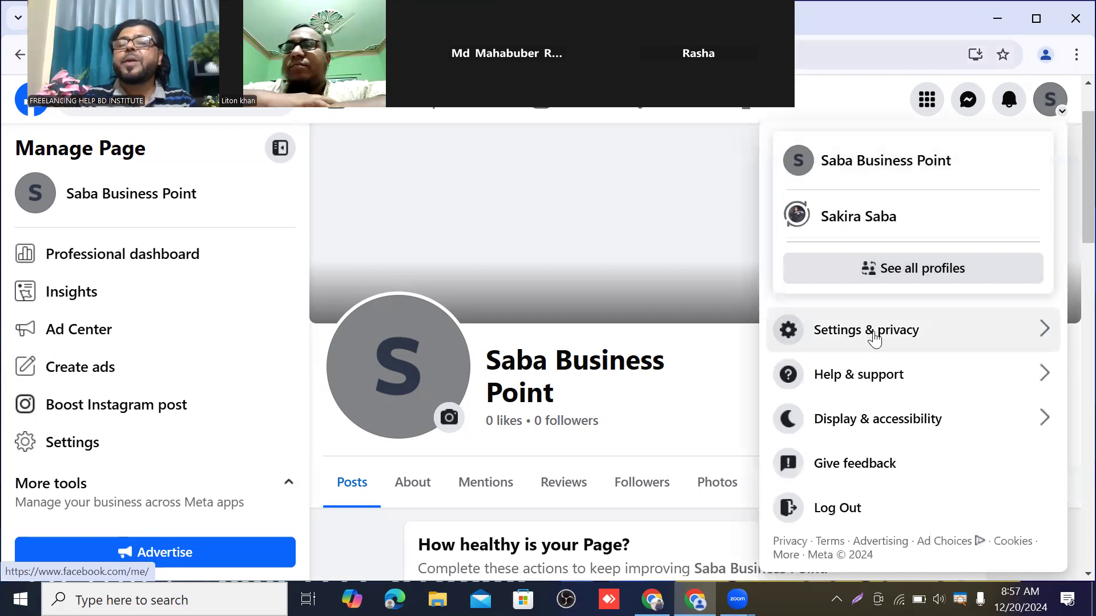
left_click(873, 337)
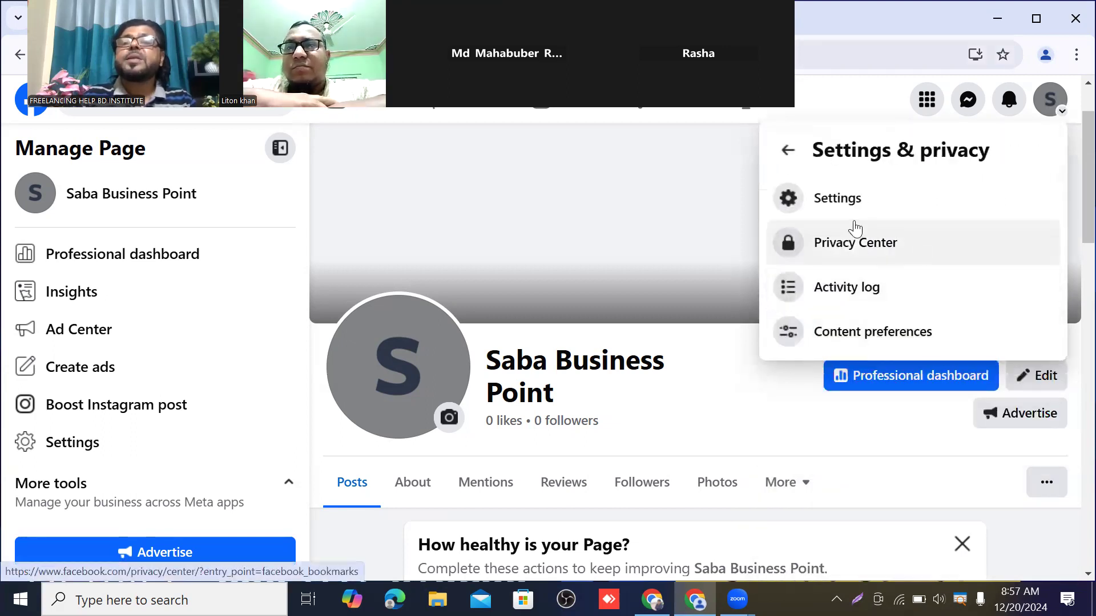
left_click(849, 201)
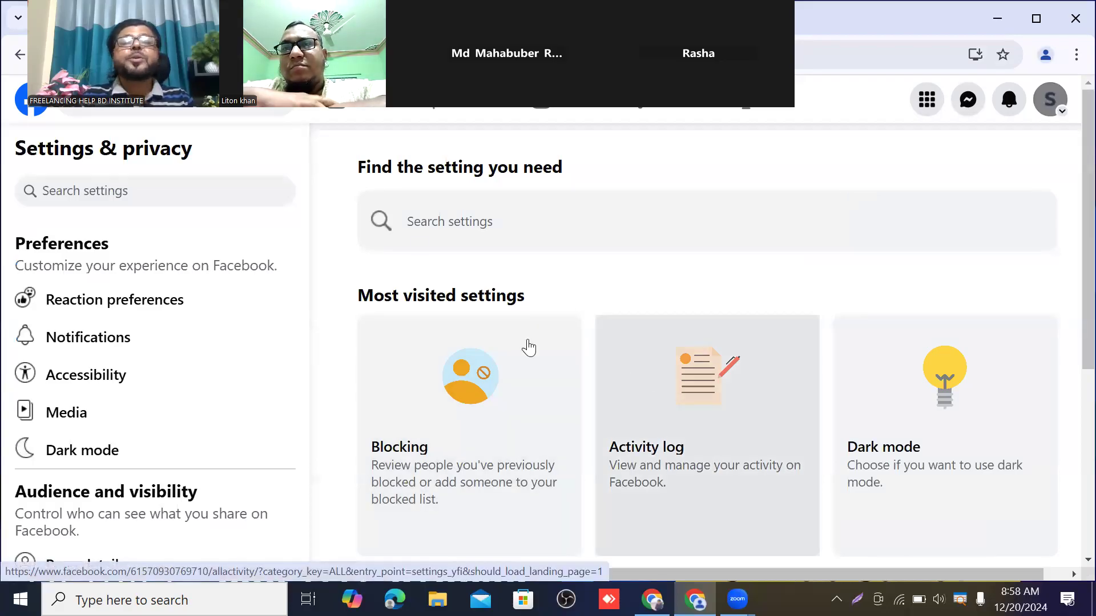
left_click(412, 219)
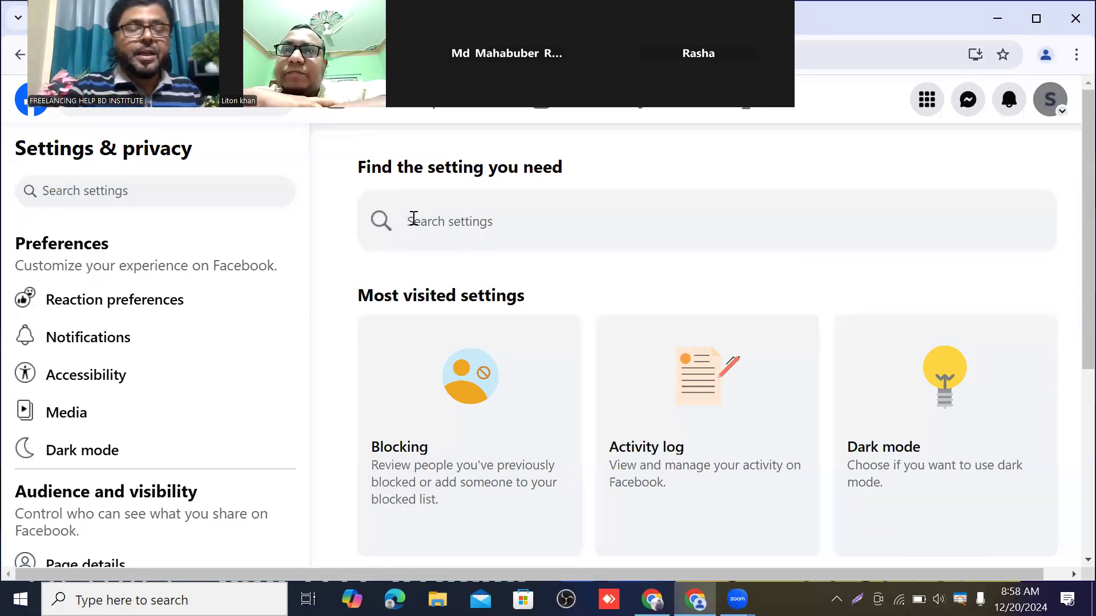
type("U")
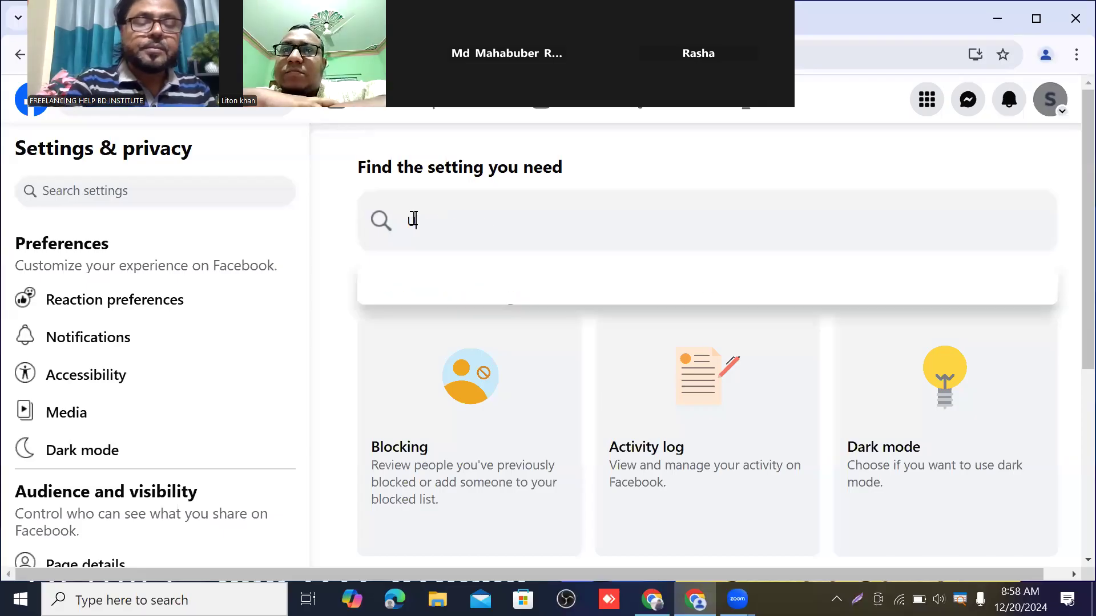
type("ser")
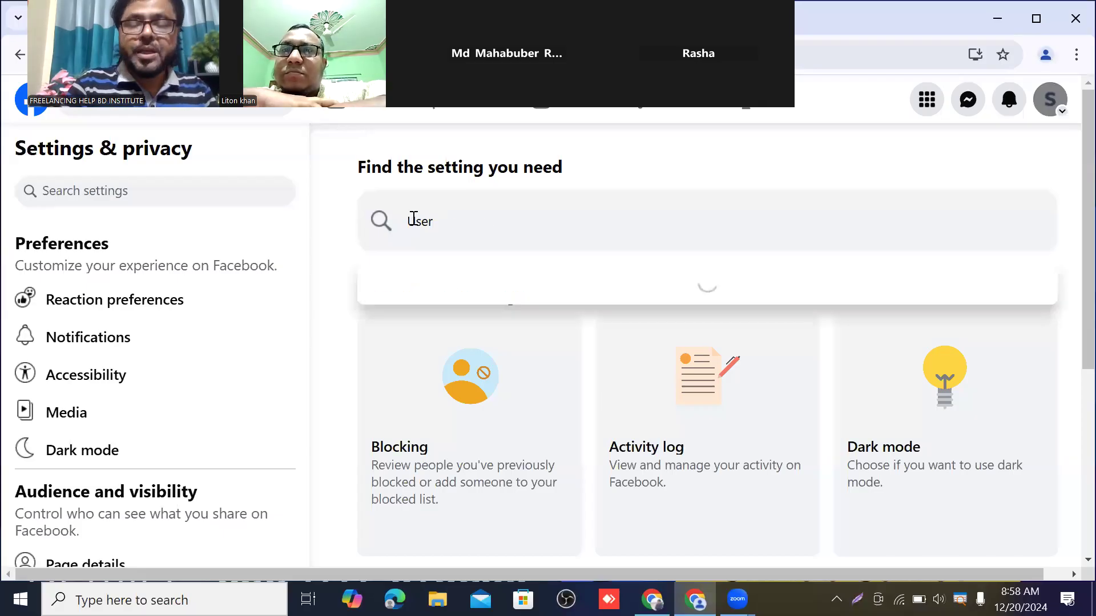
type("name")
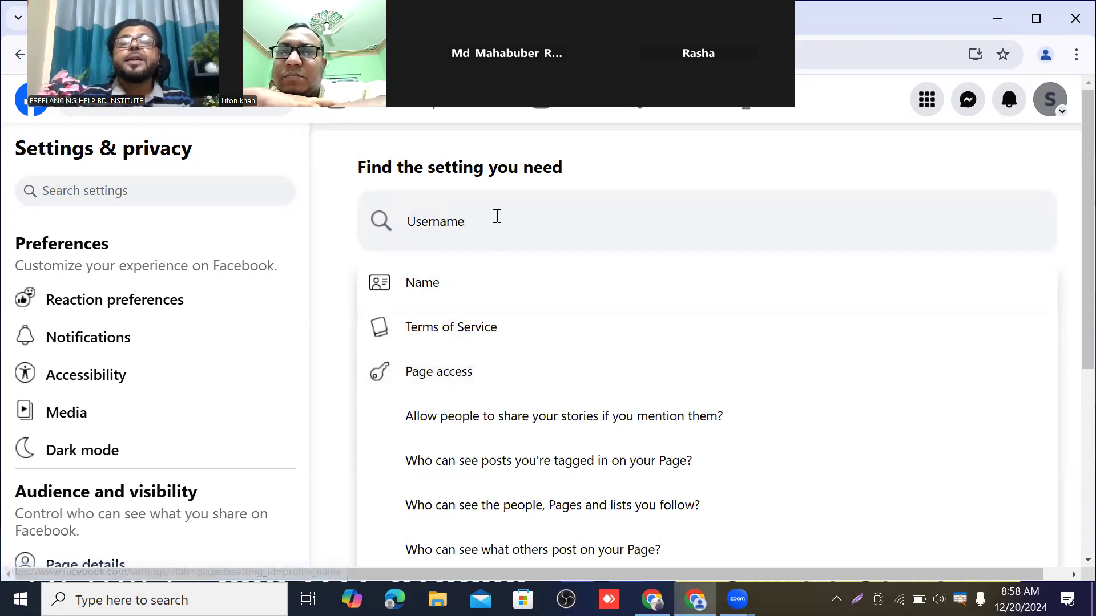
Run the 'Username' settings search and open the Name result under Page setup
key("Return")
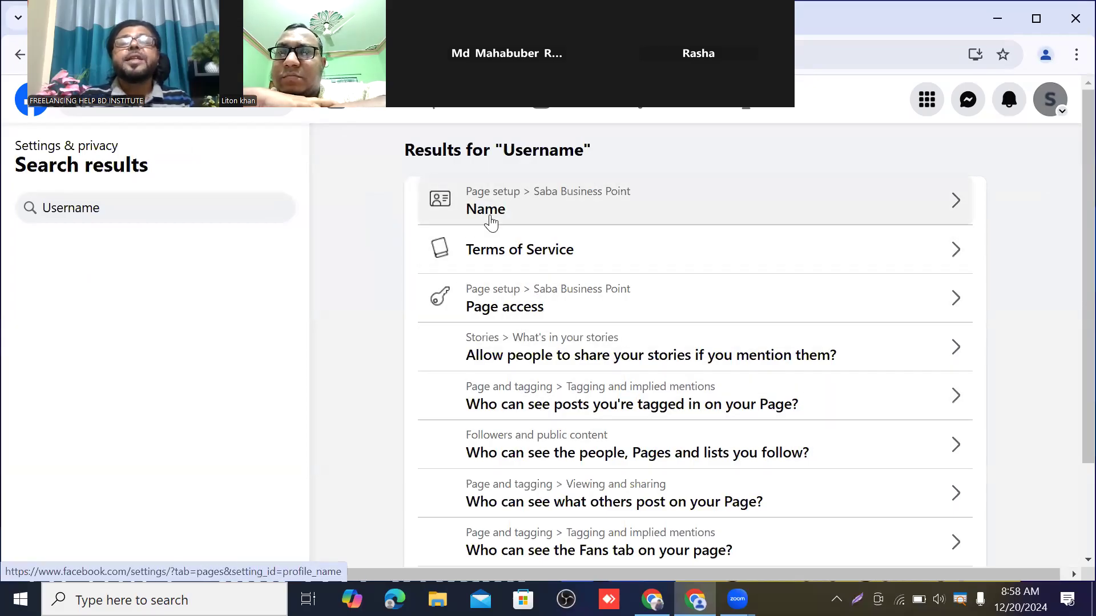
left_click(957, 202)
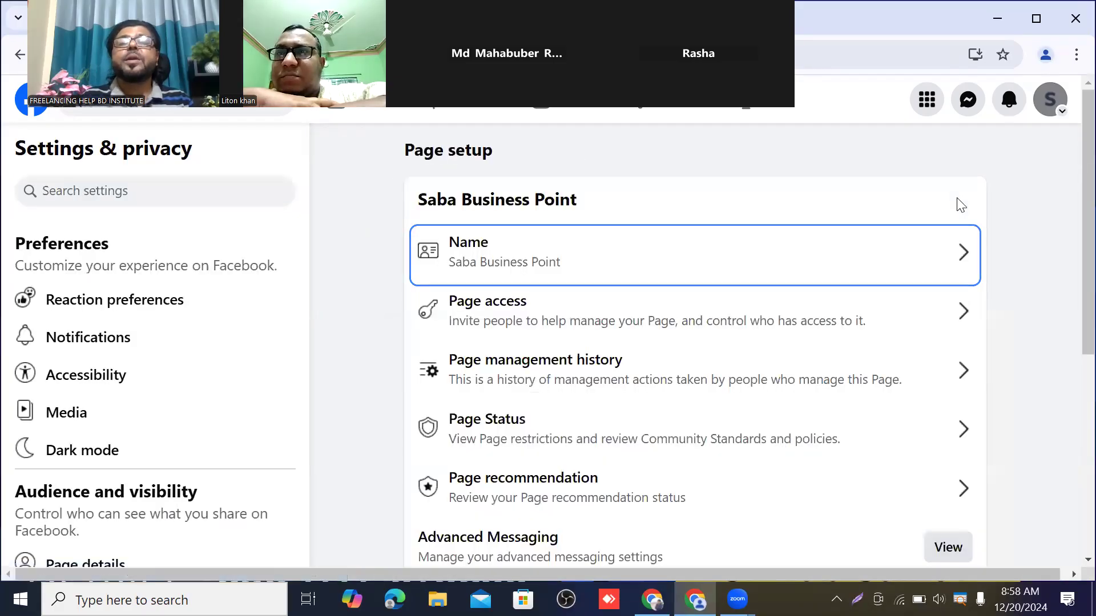
Open the Name row to view General Page settings for Saba Business Point
scroll(858, 261, "down", 3)
scroll(632, 384, "up", 3)
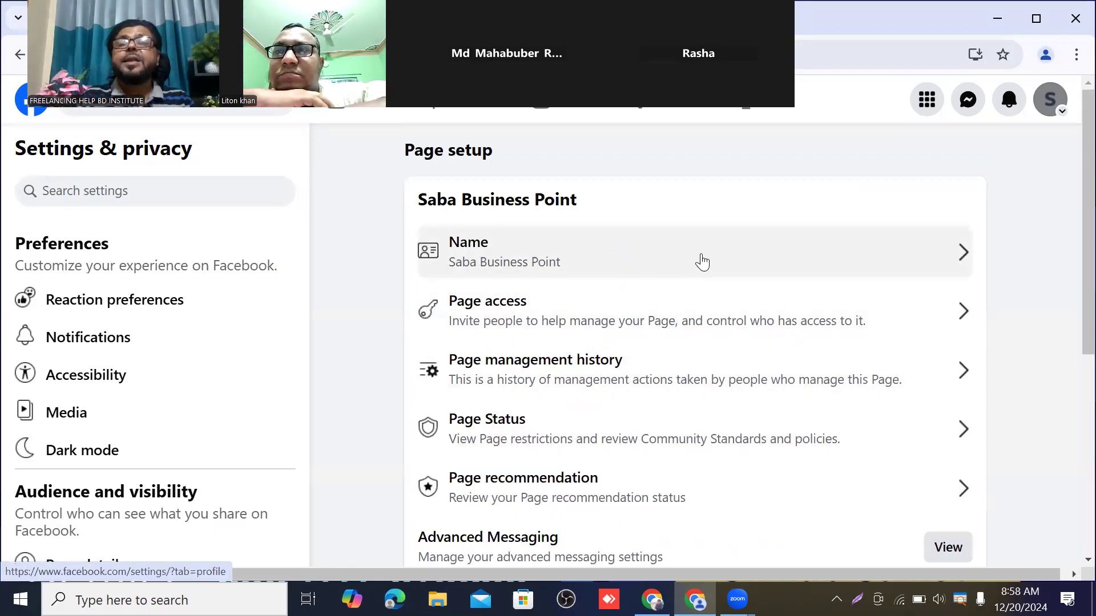
left_click(719, 263)
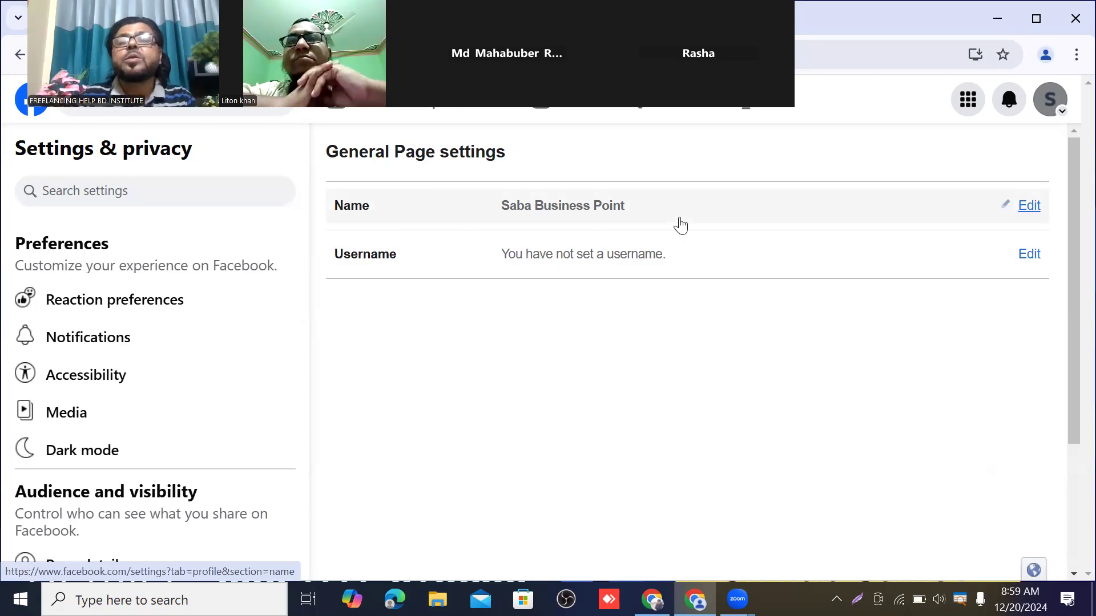
left_click(1028, 206)
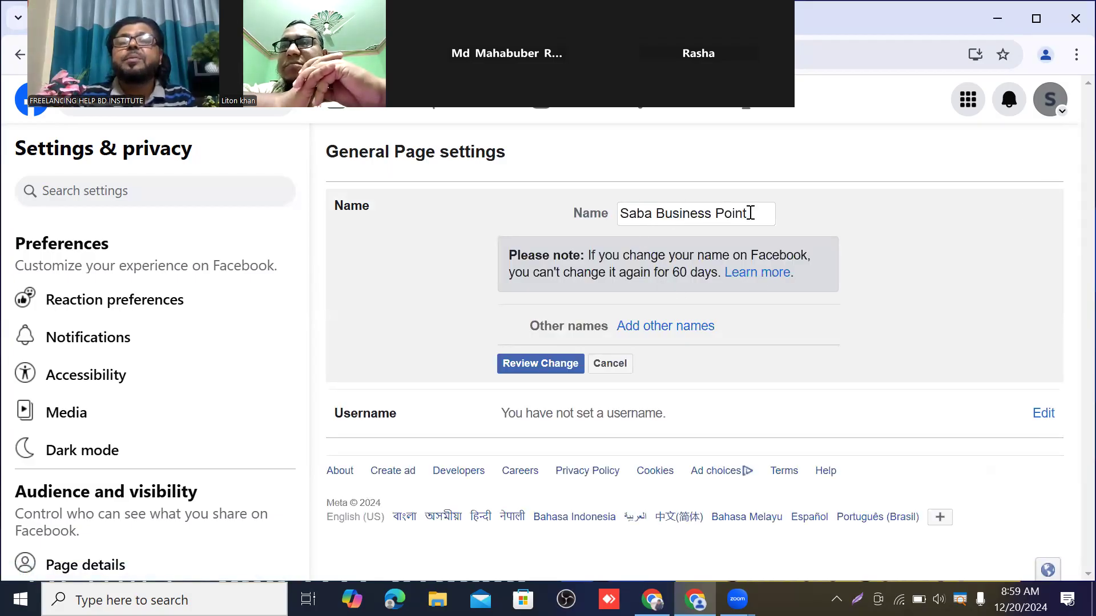
left_click(669, 212)
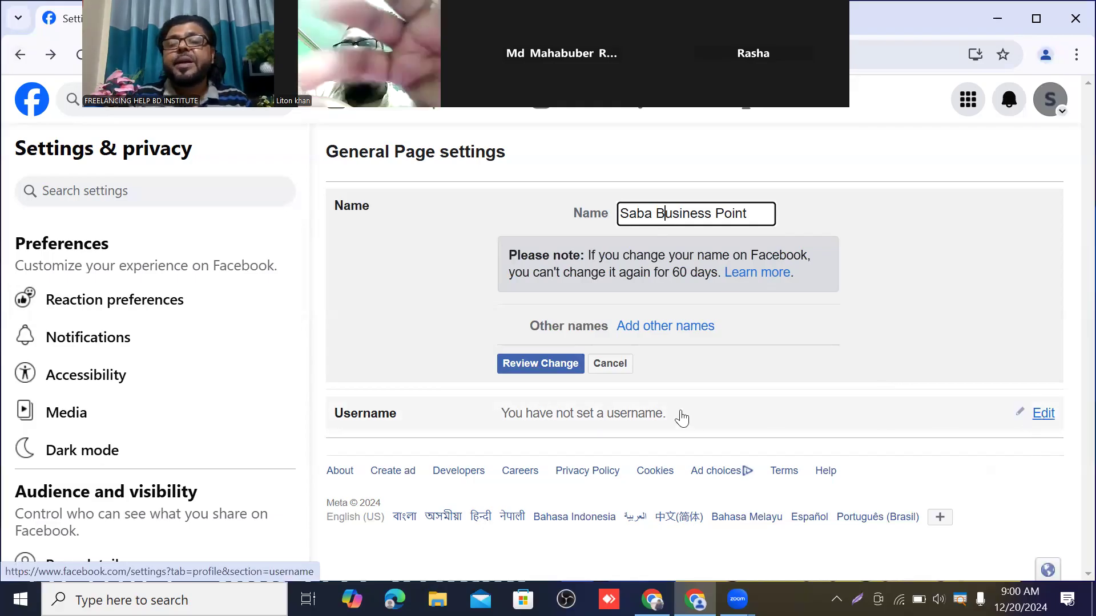
left_click(615, 367)
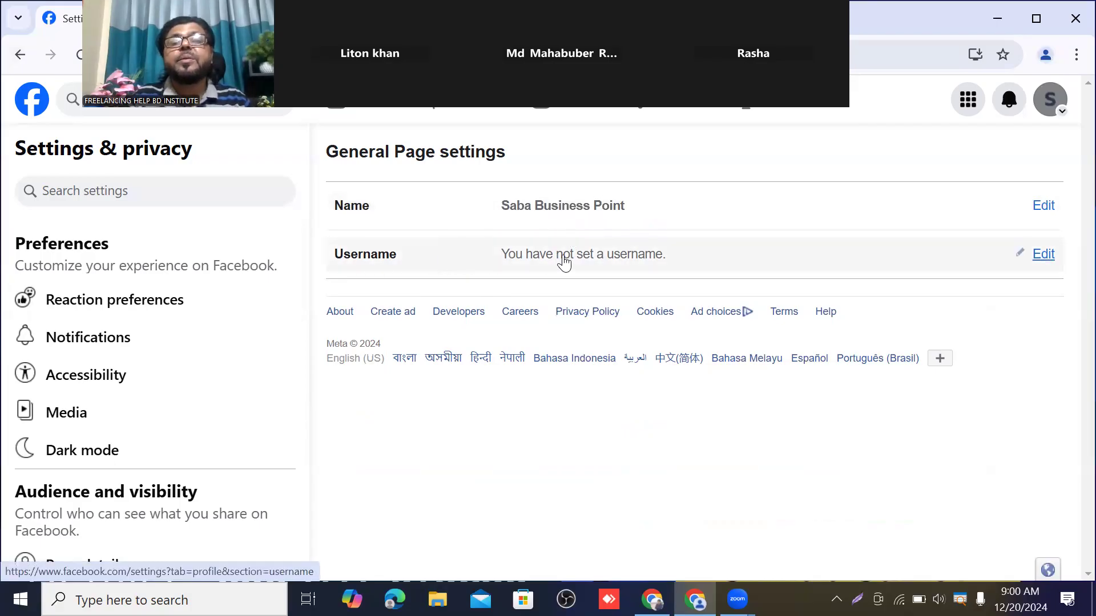
Edit the Page username to 'sababusinesspoint' and save the changes
left_click(1039, 259)
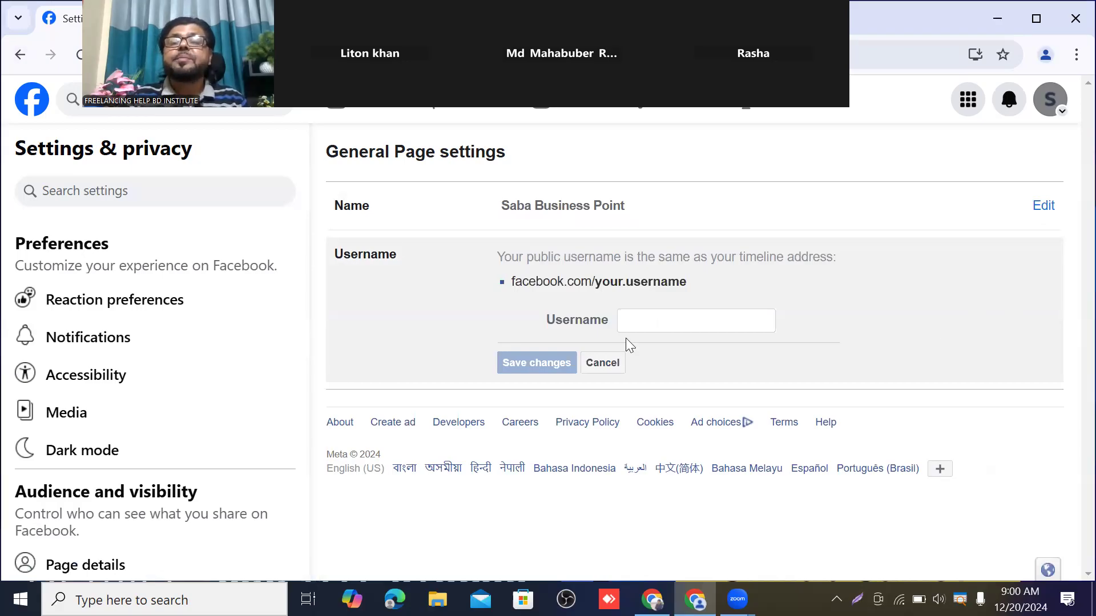
left_click(634, 322)
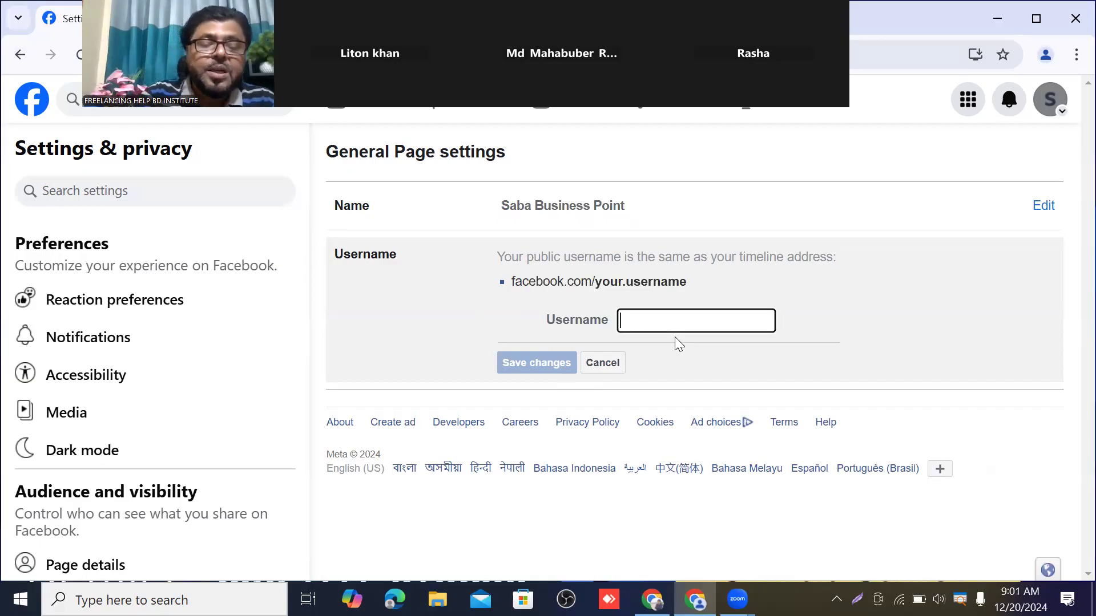
type("saba")
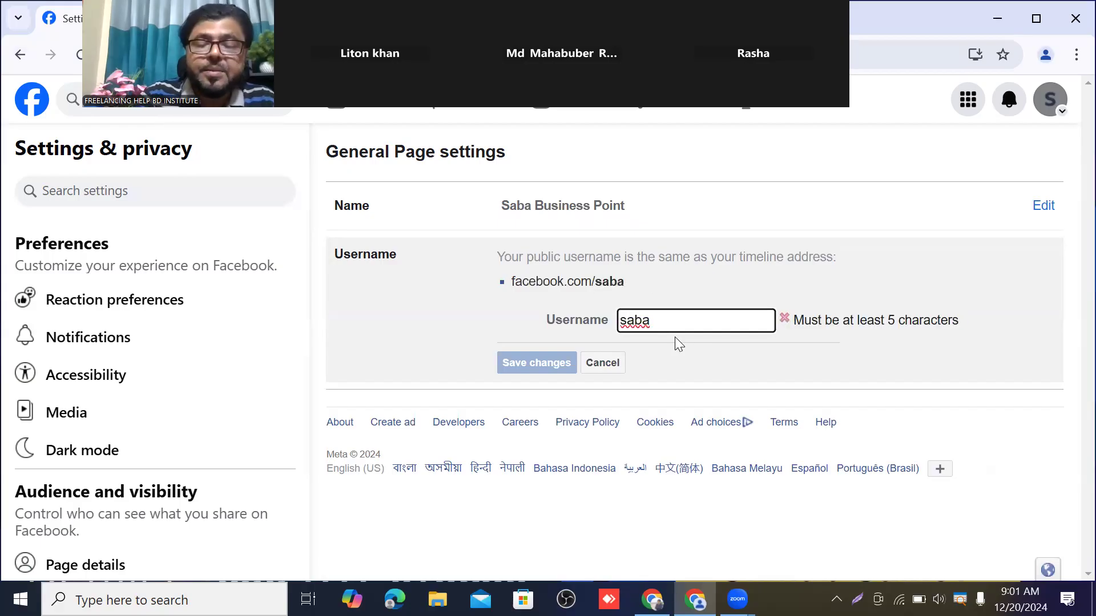
type("businesspo")
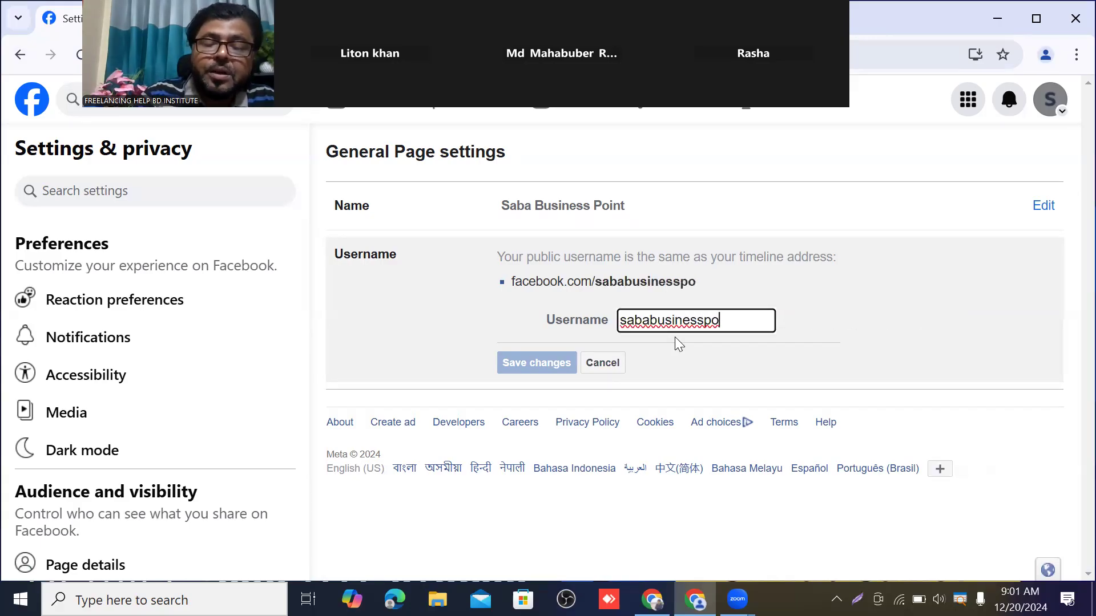
type("int")
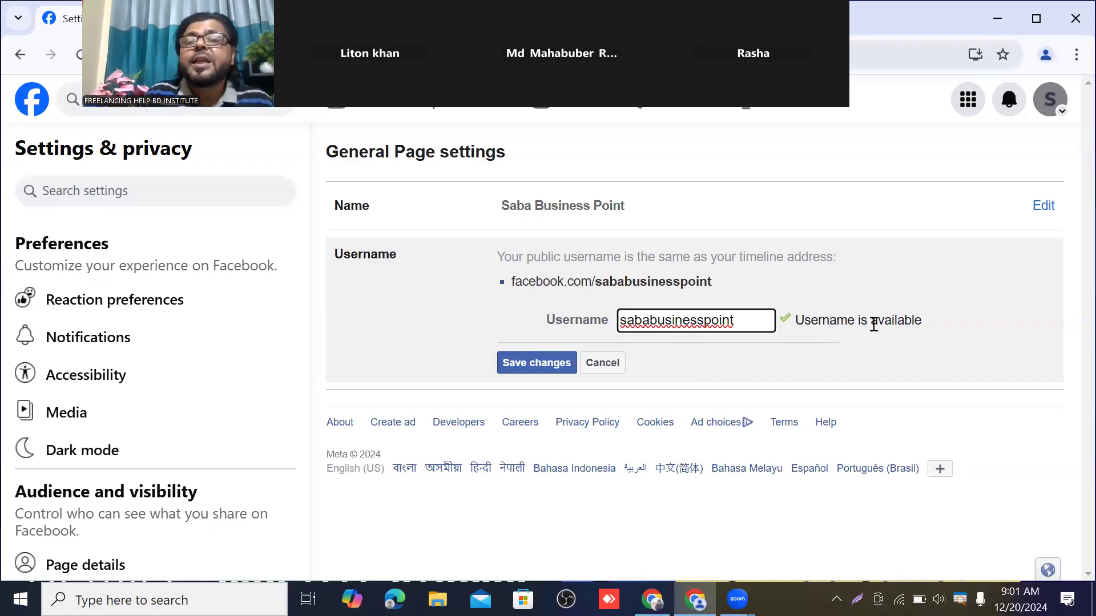
left_click(542, 365)
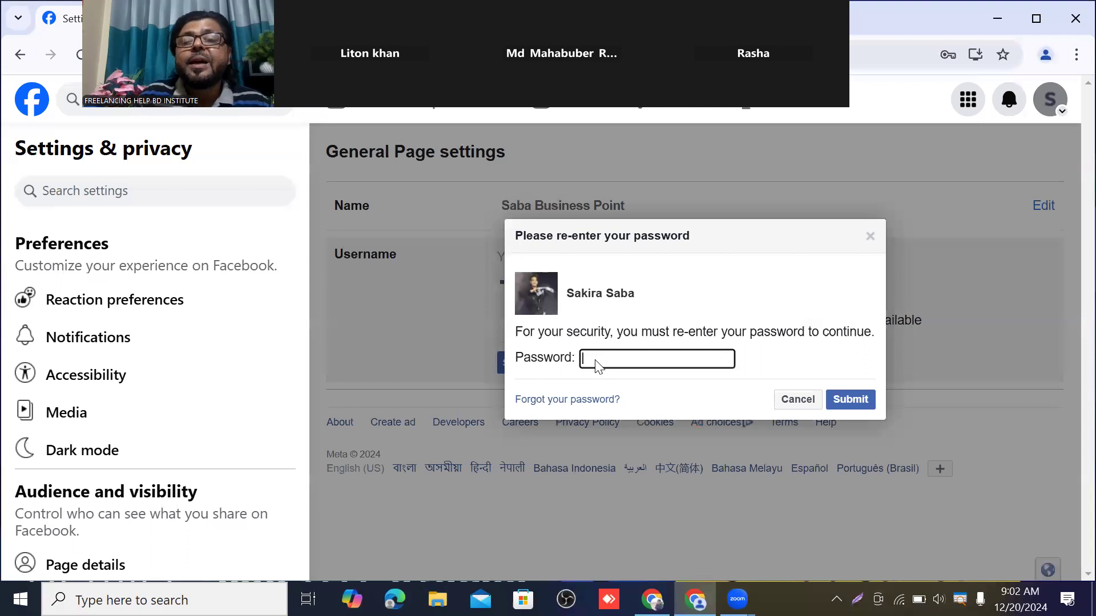
Confirm the username change by filling in the saved account password and submitting
left_click(596, 365)
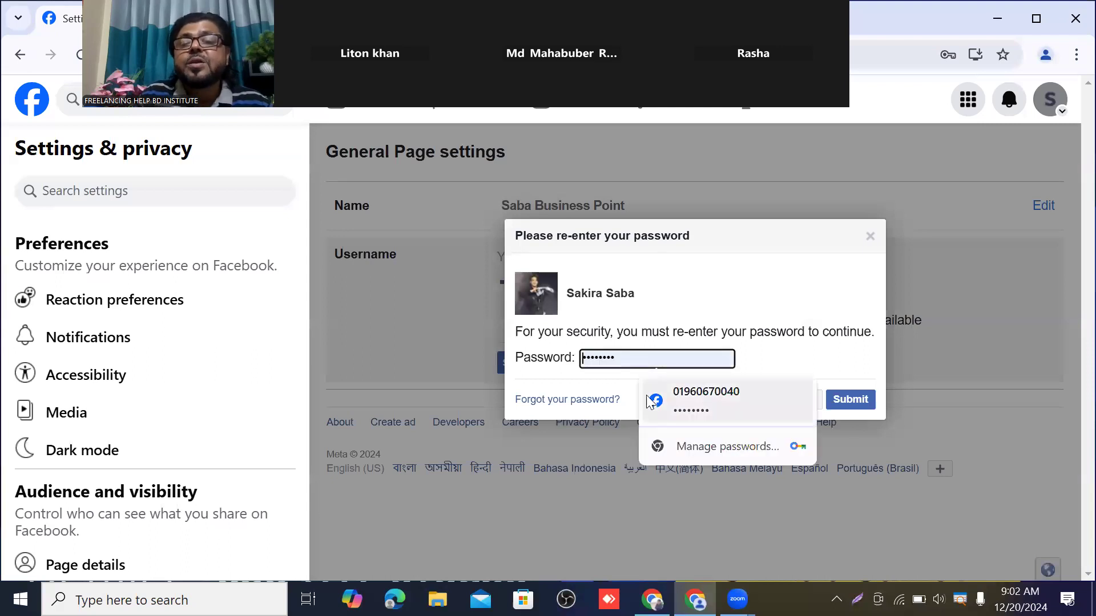
left_click(691, 414)
left_click(865, 404)
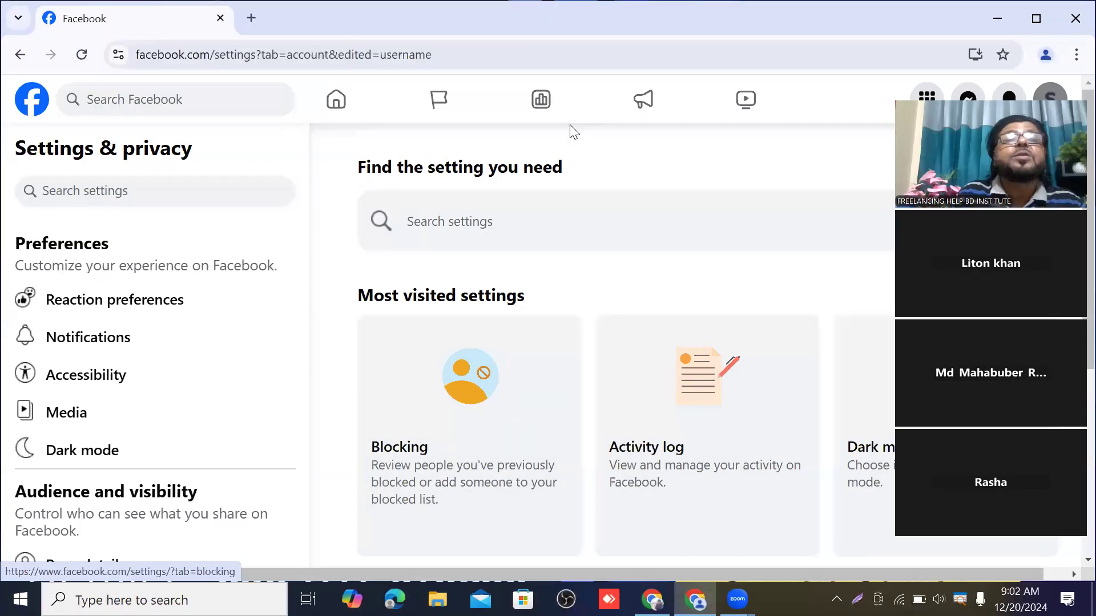
Reload, return to the home feed, and open Saba Business Point from the left sidebar
left_click(81, 55)
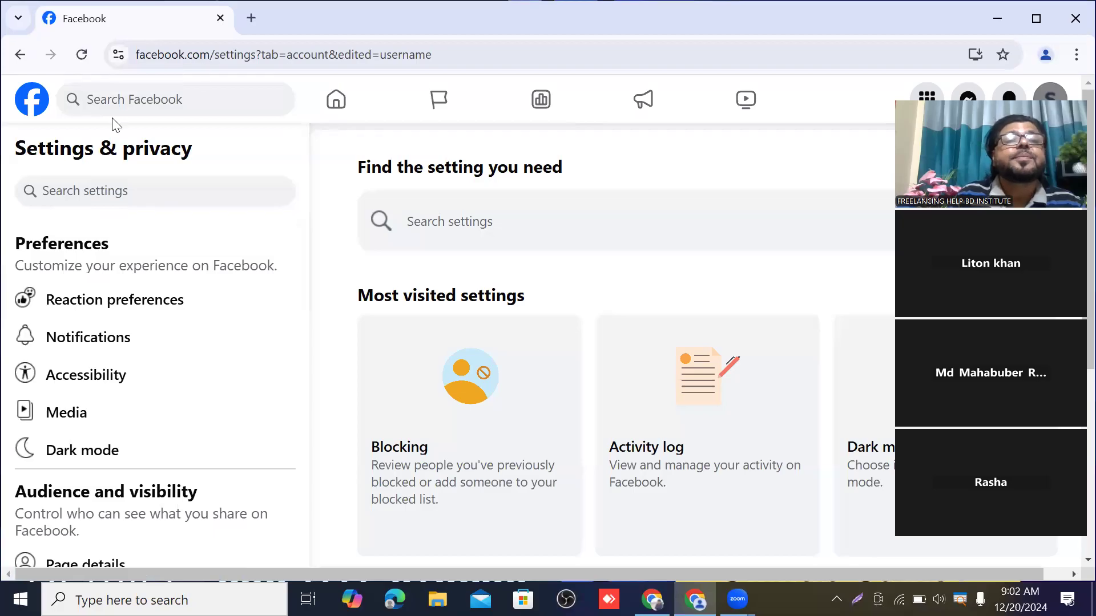
left_click(35, 98)
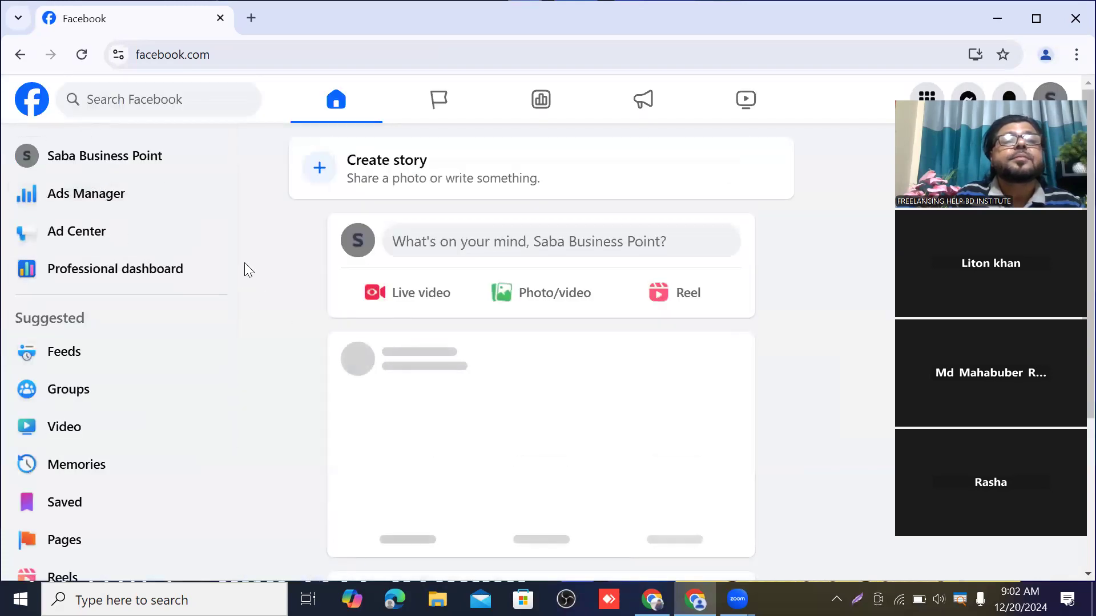
left_click(144, 157)
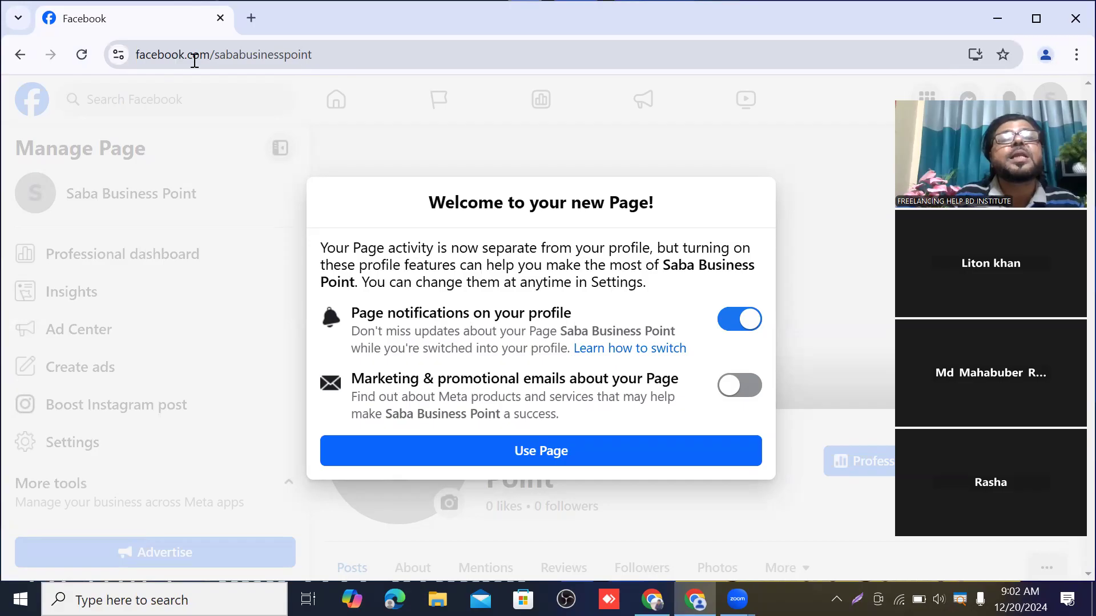
Check the Page's new address, dismiss the Welcome dialog, and review the Manage Page options
left_click(334, 56)
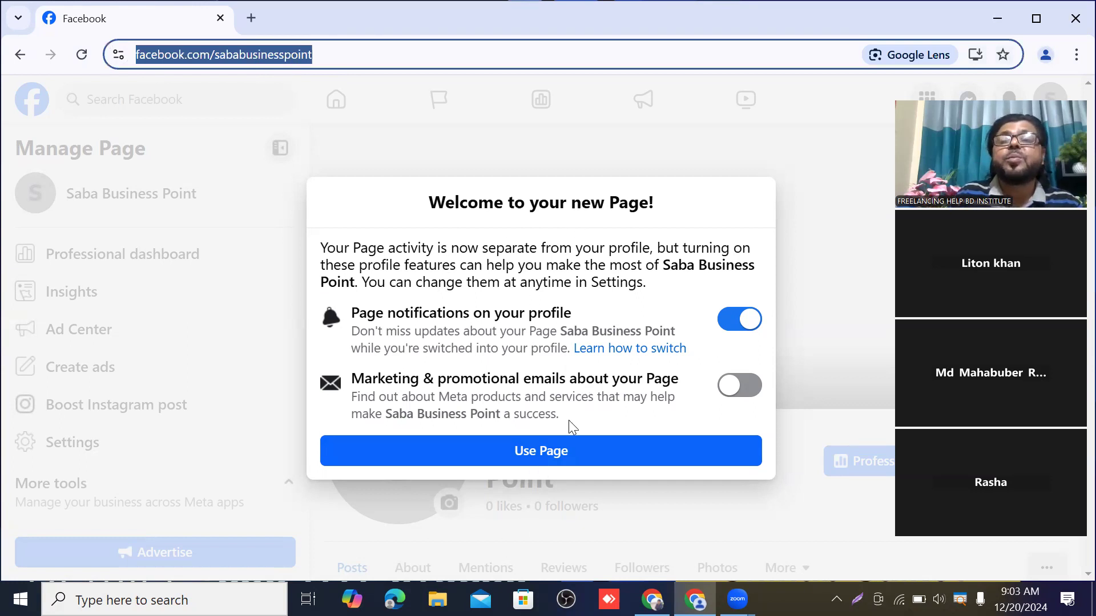
left_click(550, 456)
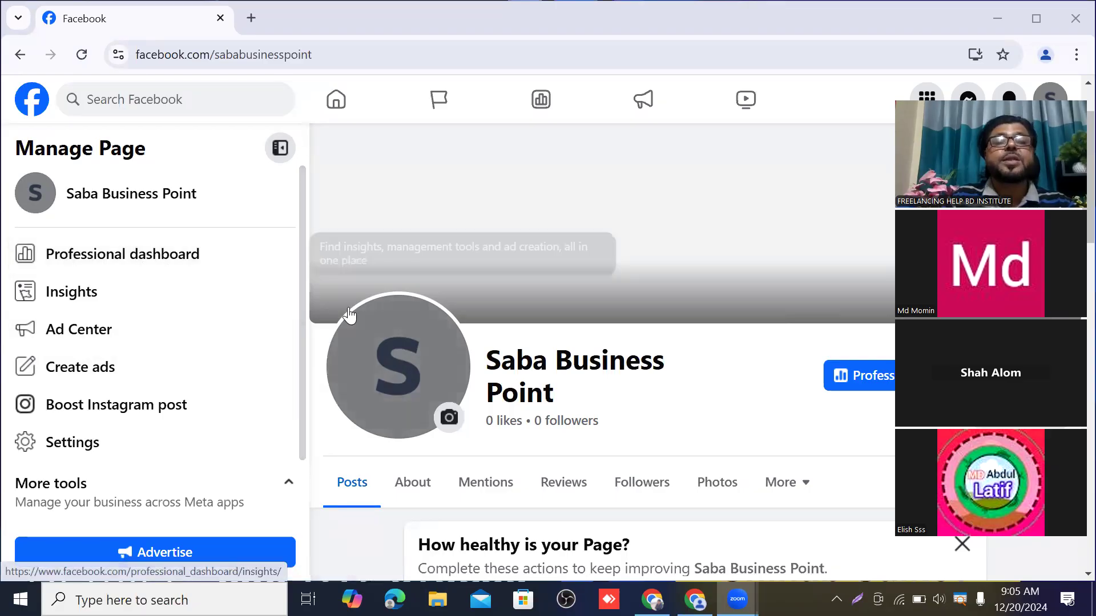
scroll(538, 299, "down", 3)
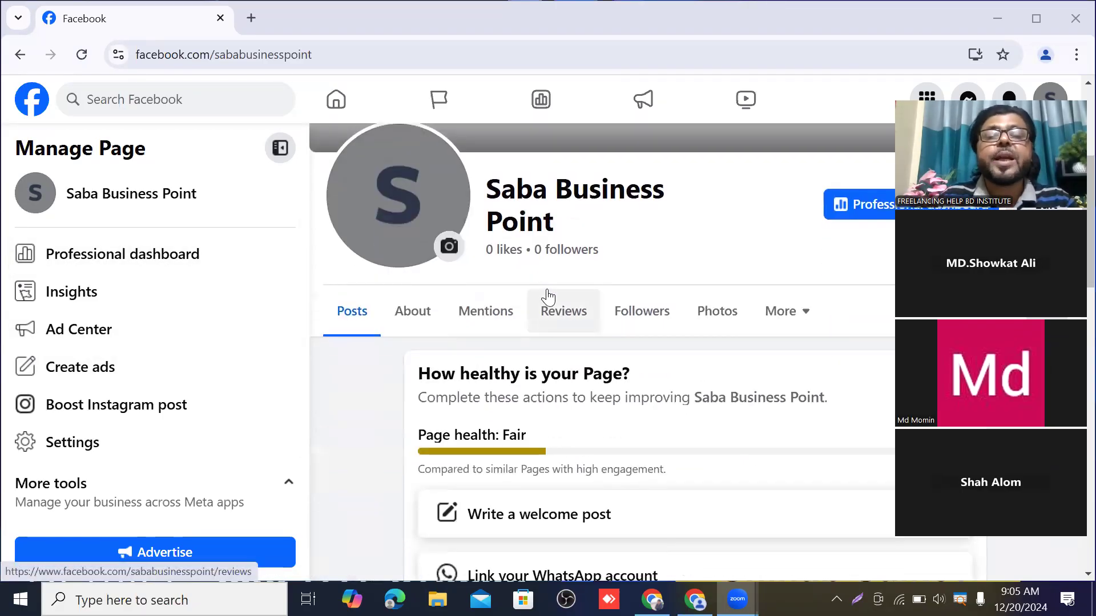
scroll(548, 293, "up", 3)
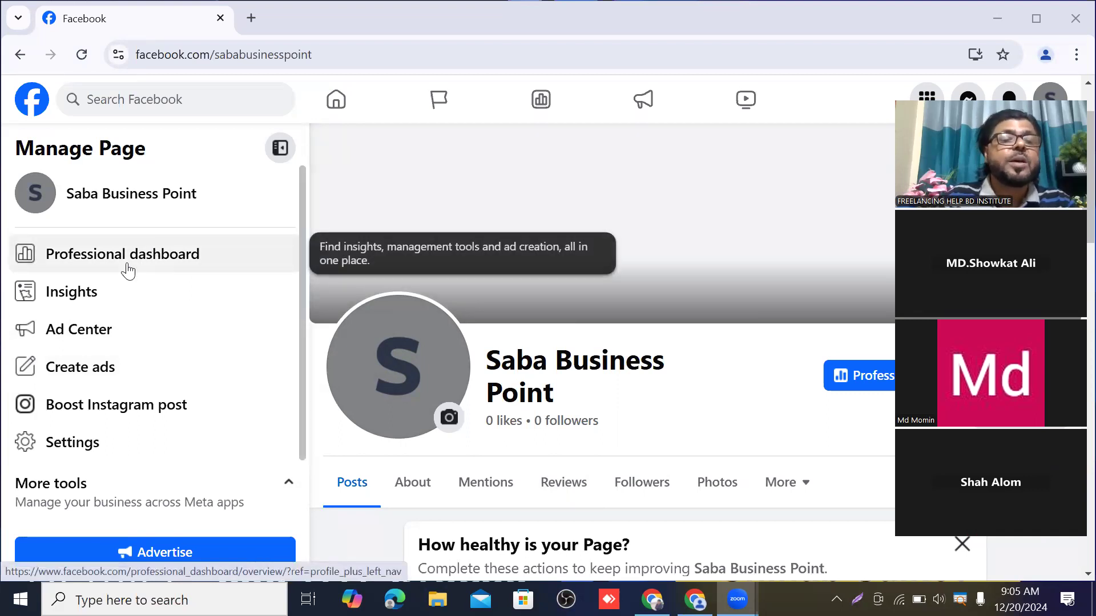
scroll(127, 270, "down", 1)
scroll(128, 270, "up", 1)
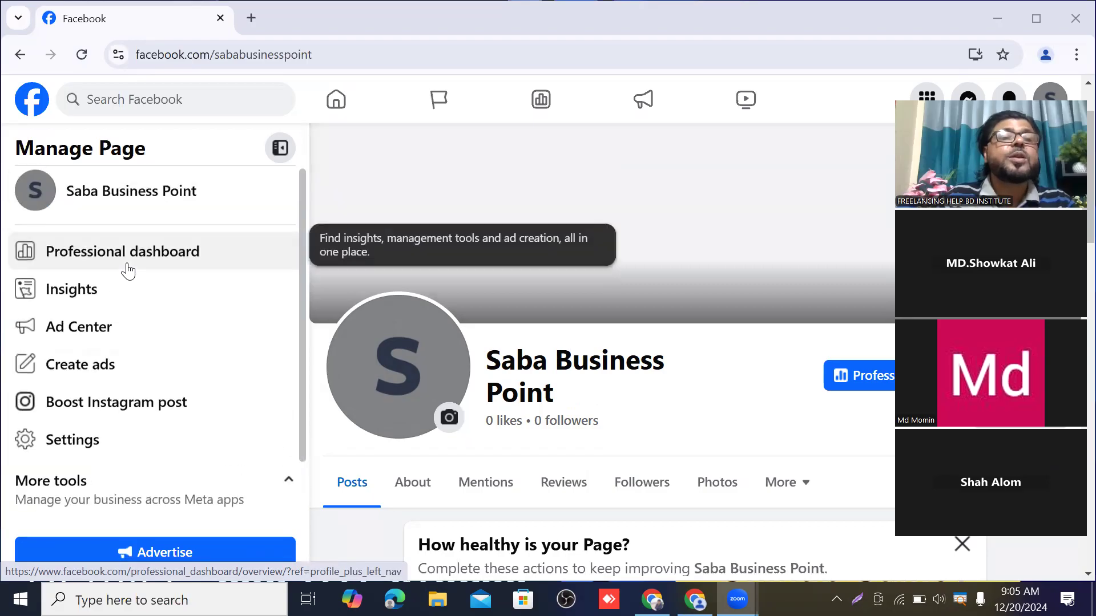
Open the Professional dashboard Overview for Saba Business Point
left_click(127, 260)
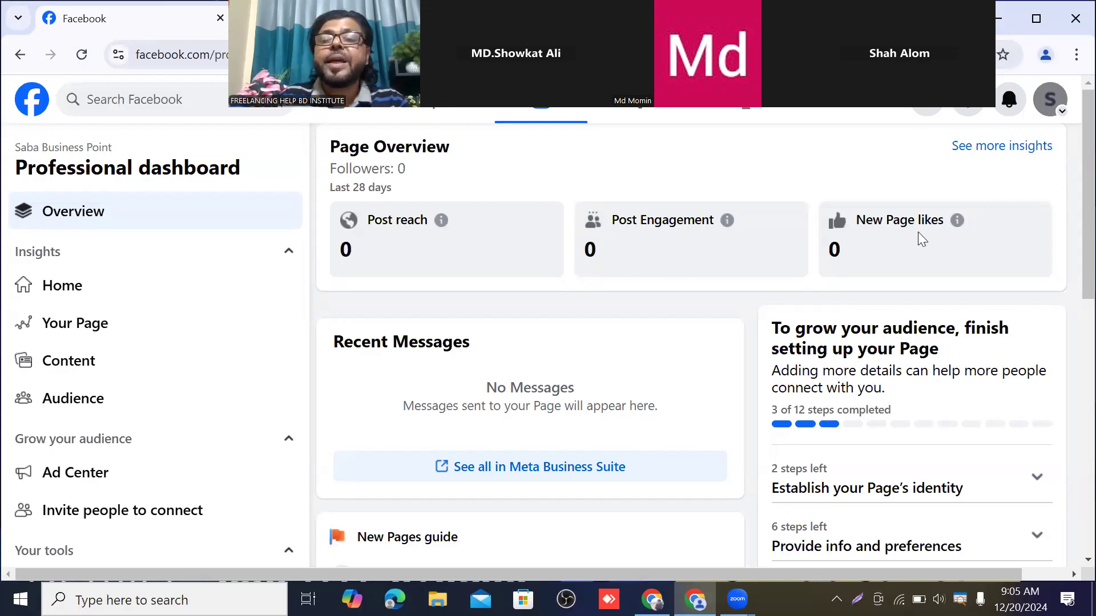
scroll(874, 257, "down", 1)
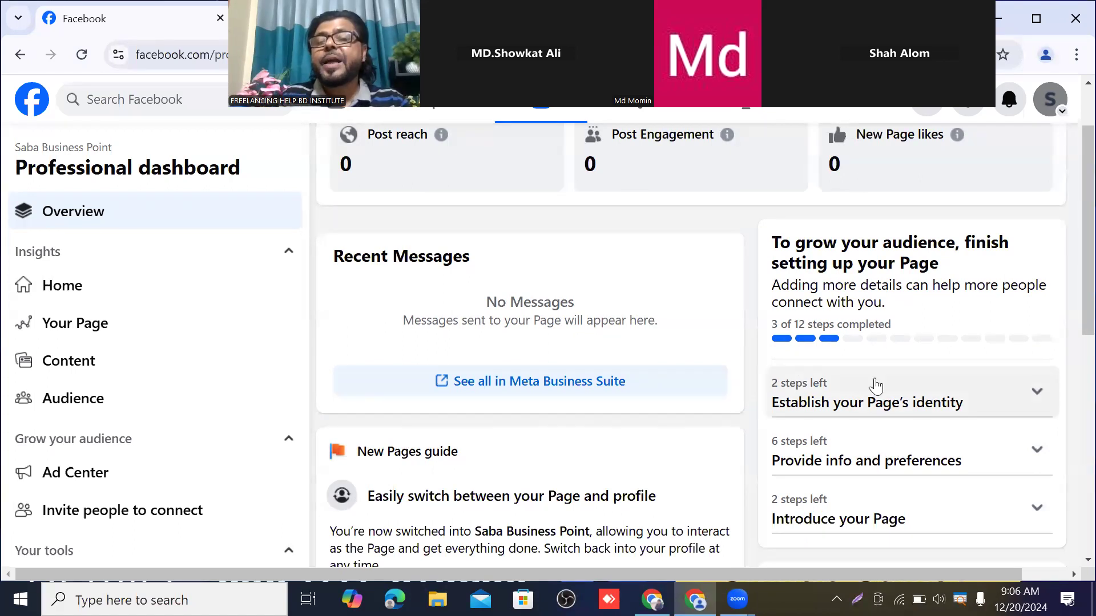
scroll(856, 388, "down", 3)
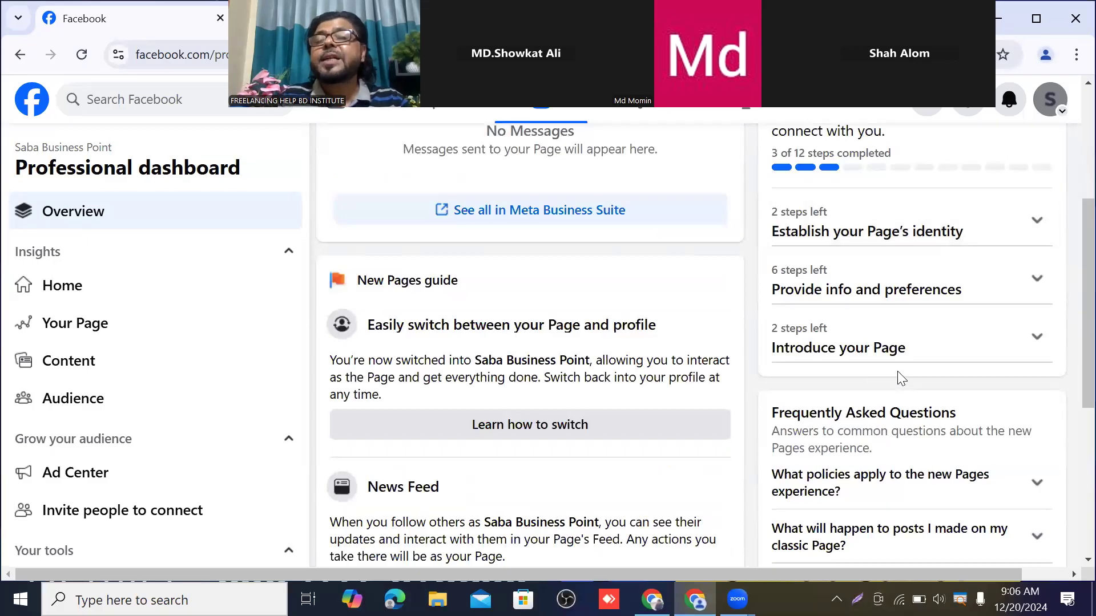
scroll(897, 379, "up", 2)
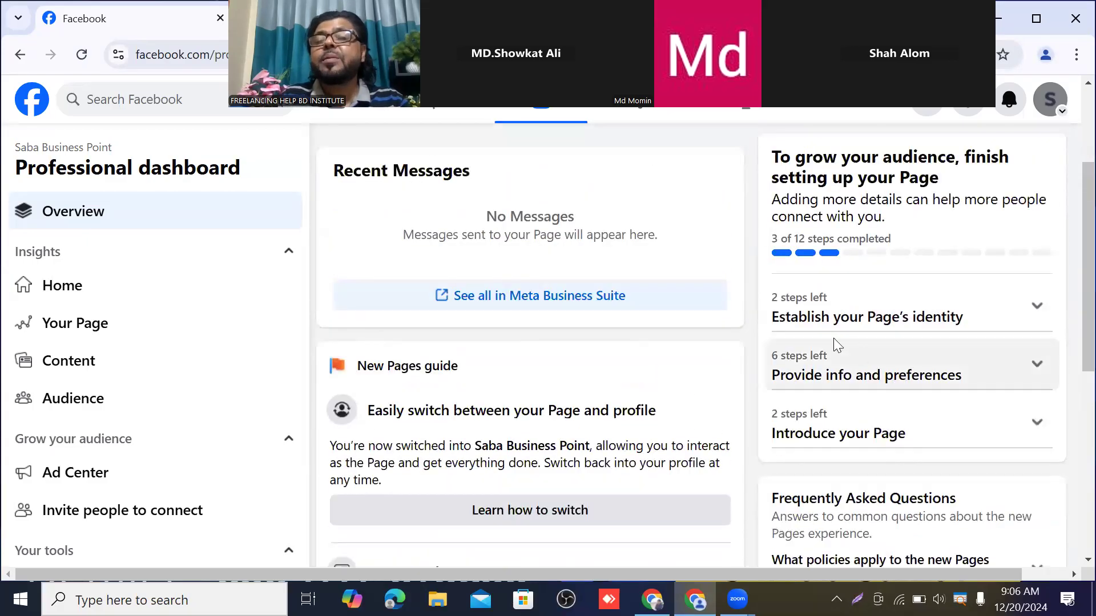
Expand the 'Establish your Page's identity' setup steps and review them
left_click(1033, 303)
scroll(884, 396, "down", 1)
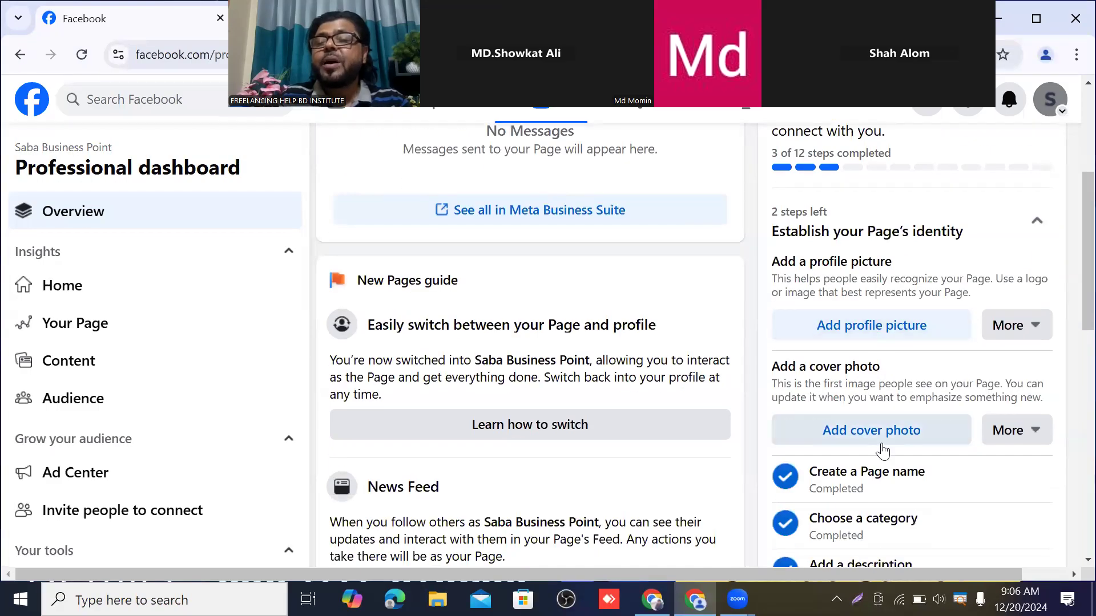
scroll(890, 422, "down", 1)
scroll(925, 400, "down", 1)
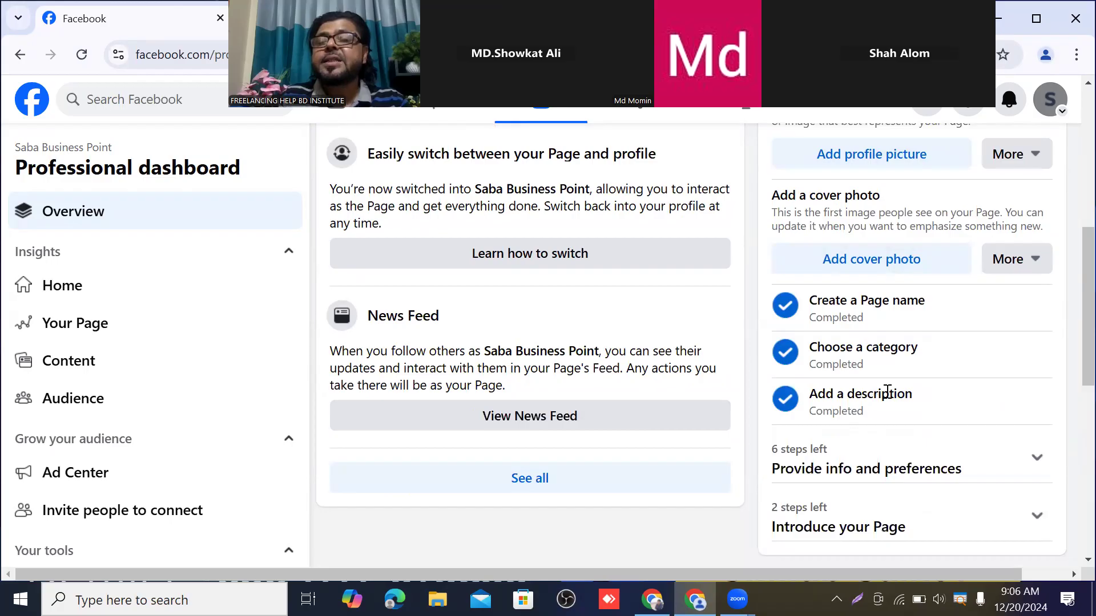
scroll(887, 392, "down", 3)
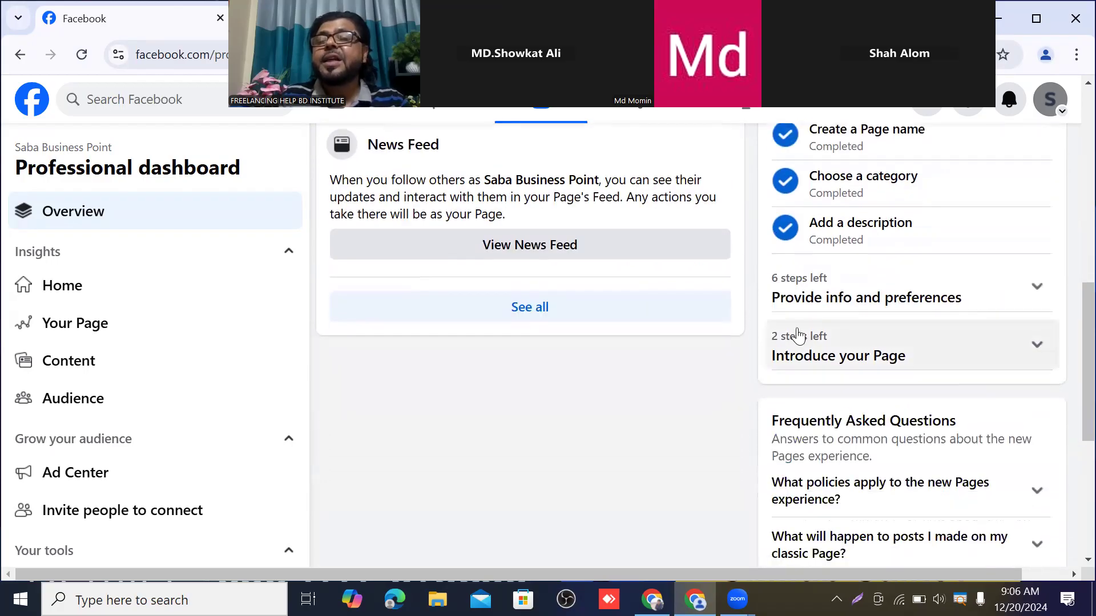
Expand 'Provide info and preferences', review its steps, and return to the top
left_click(1036, 289)
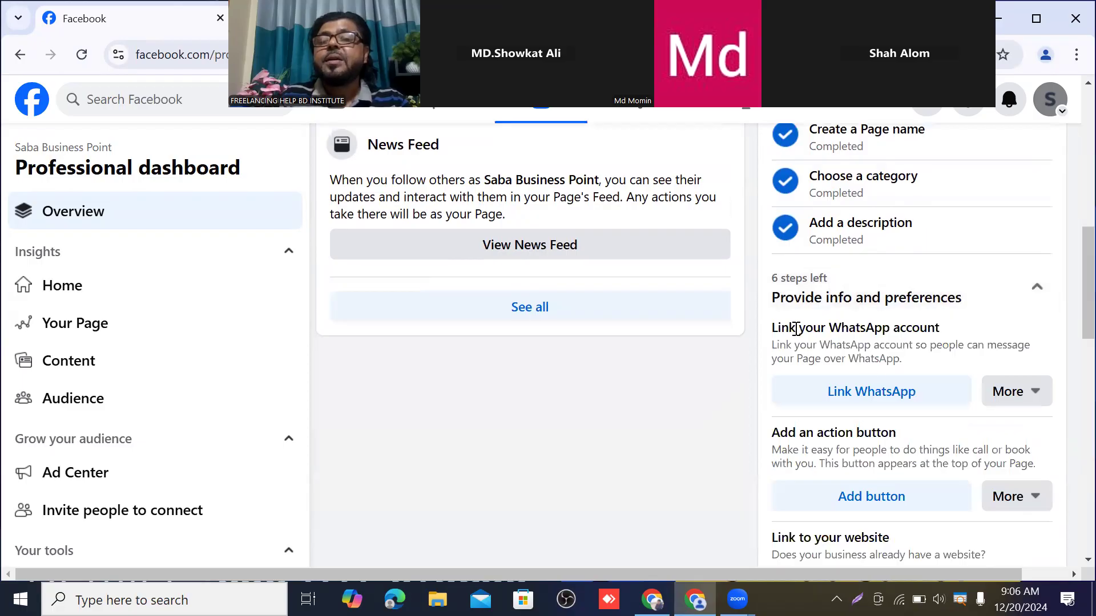
scroll(879, 345, "down", 1)
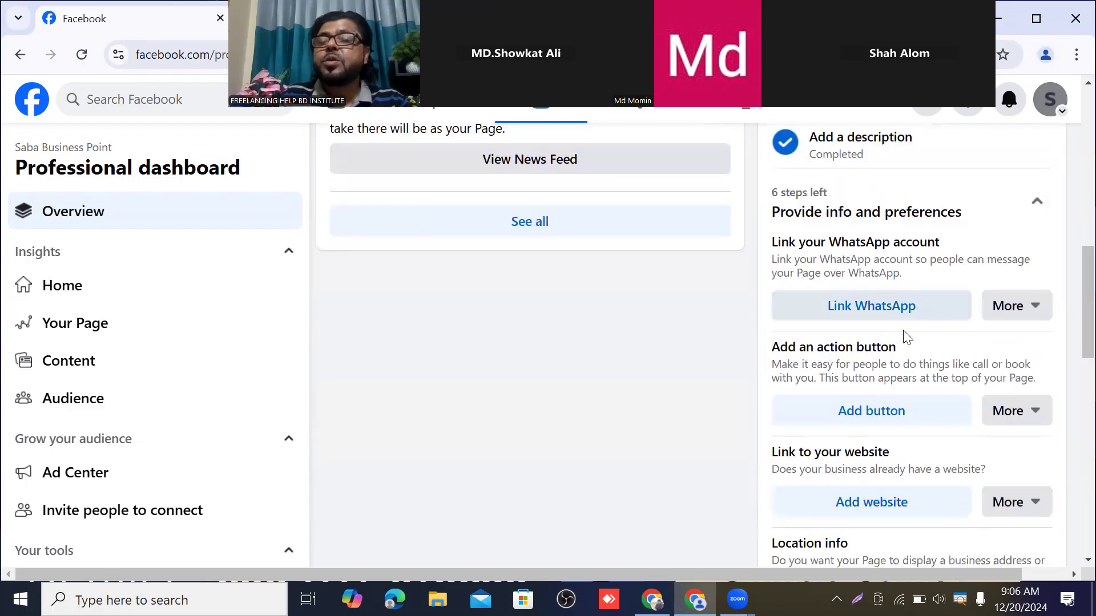
scroll(888, 412, "down", 1)
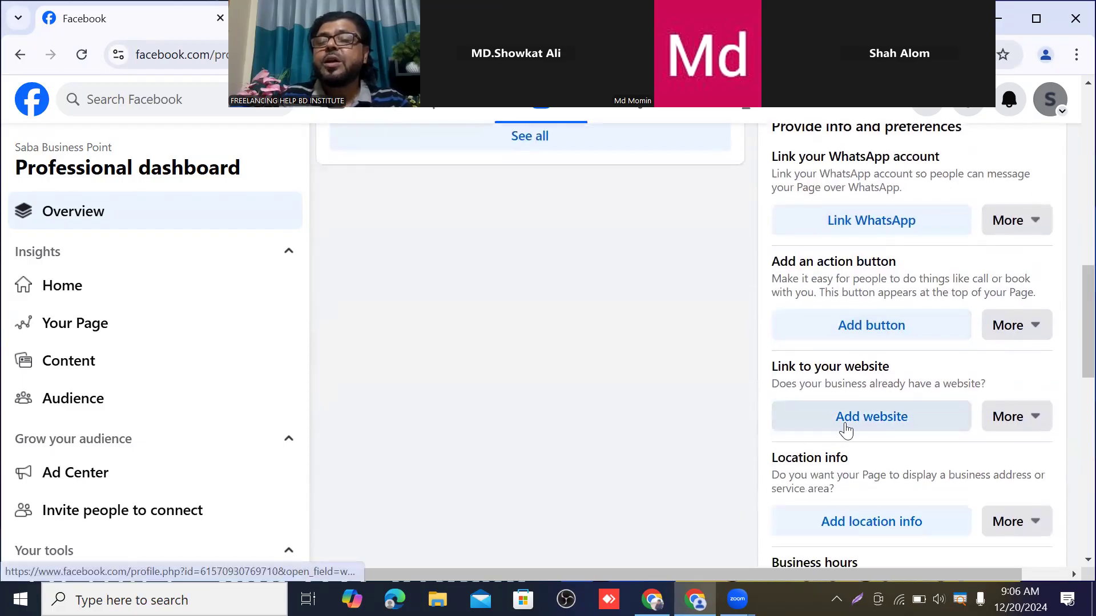
scroll(894, 422, "down", 1)
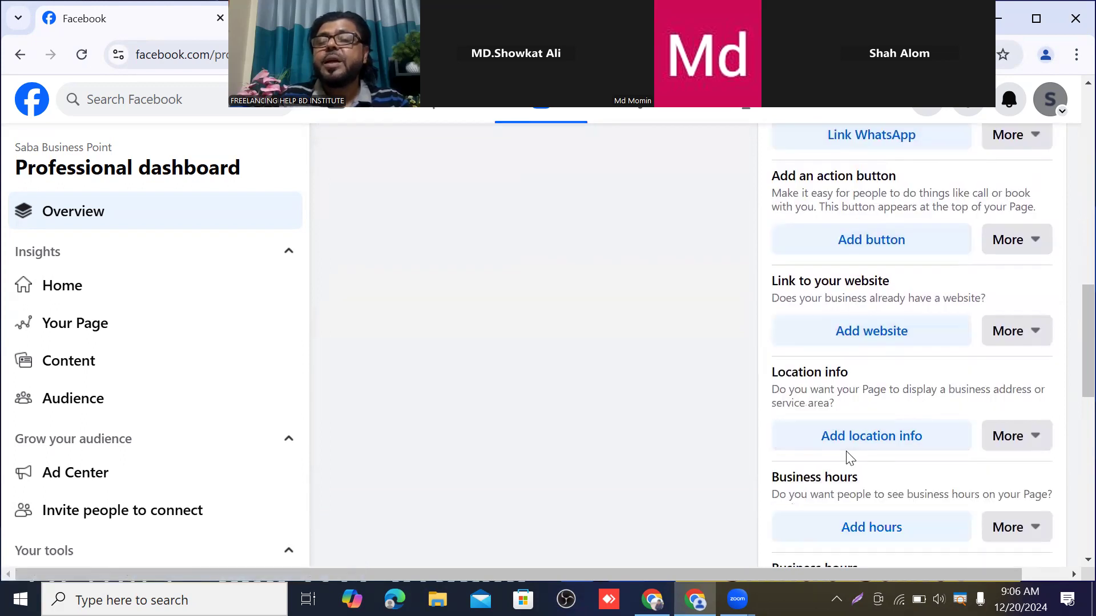
scroll(878, 439, "down", 2)
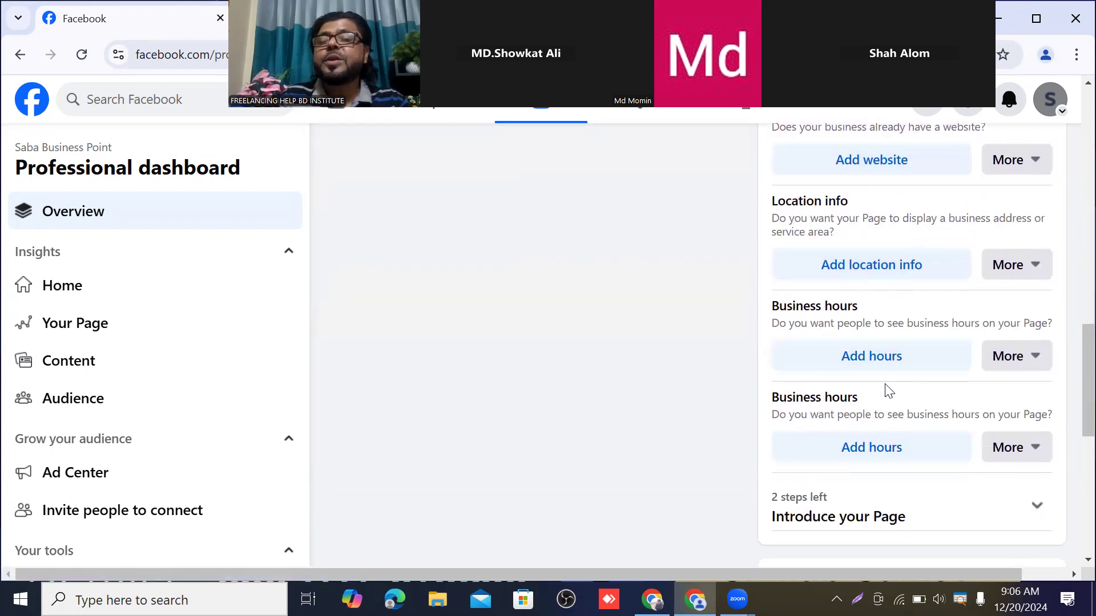
scroll(913, 353, "down", 2)
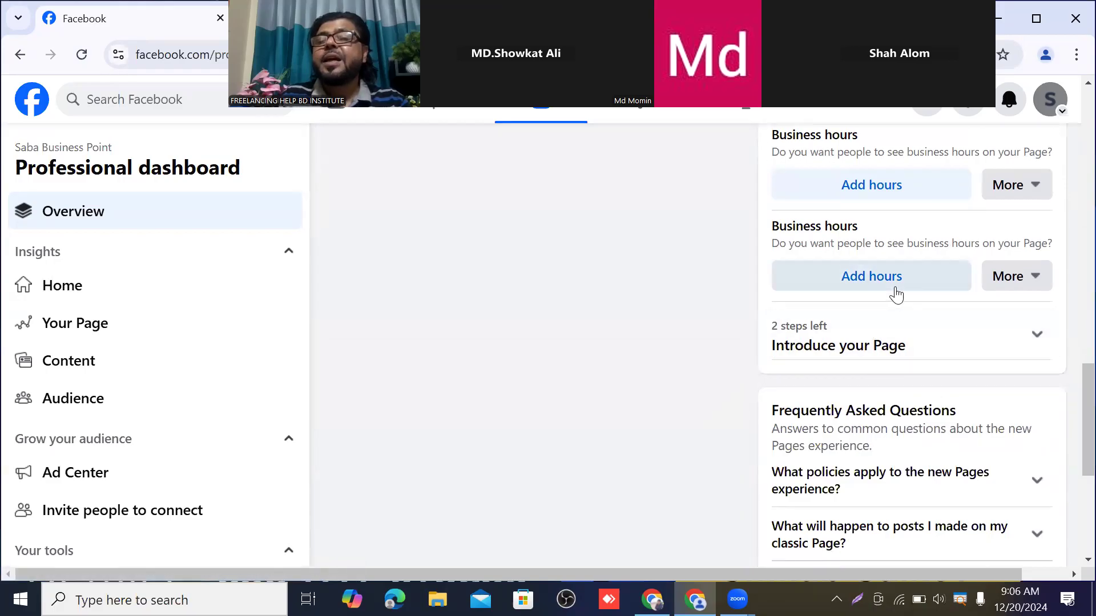
scroll(905, 297, "down", 3)
scroll(910, 291, "up", 10)
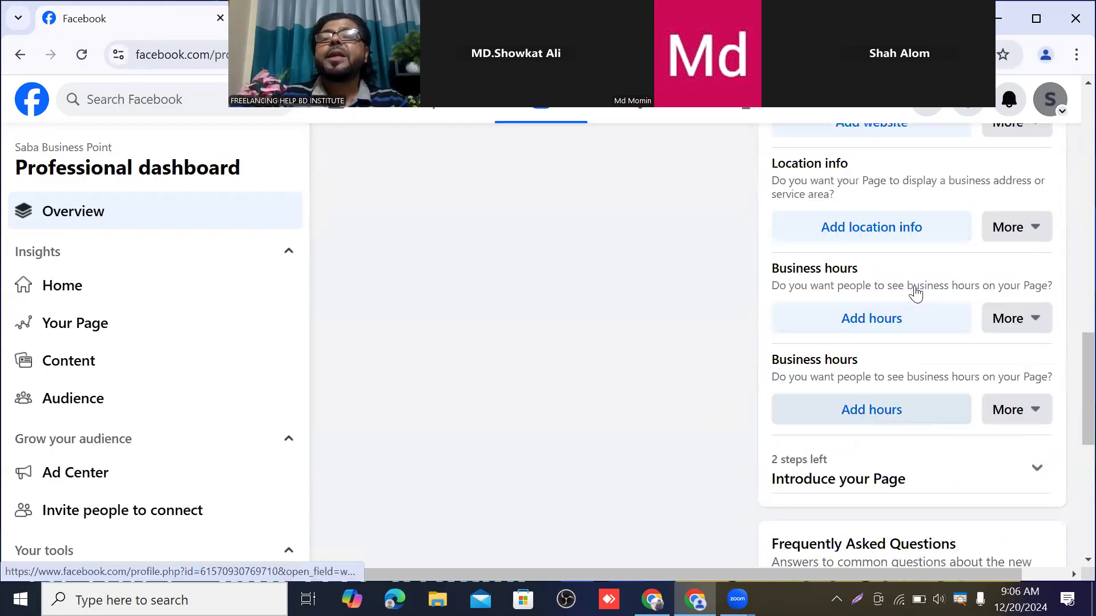
scroll(899, 294, "up", 5)
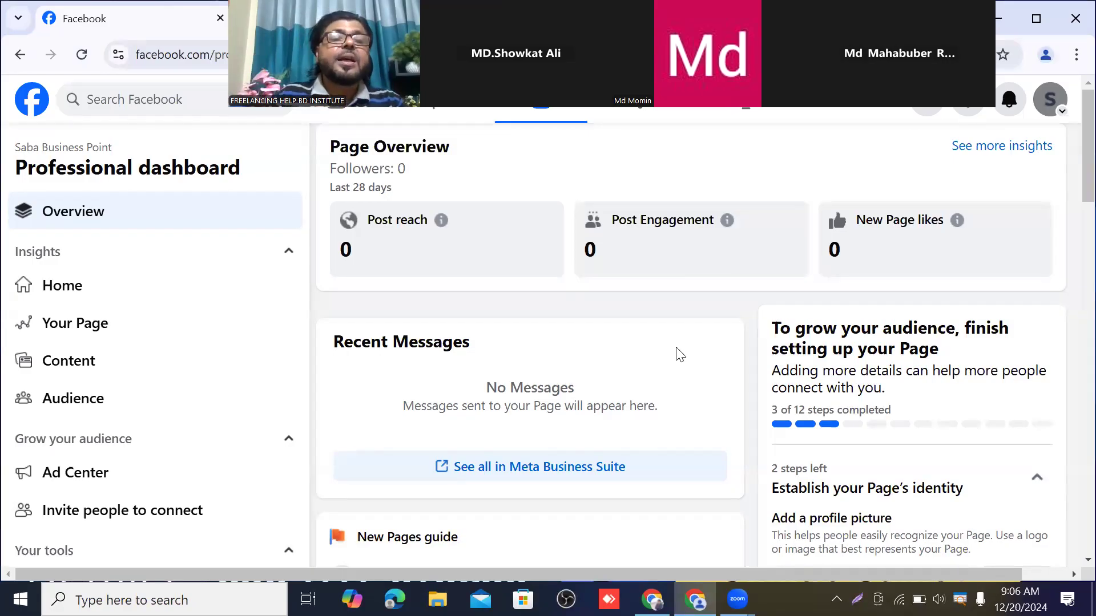
scroll(245, 317, "down", 4)
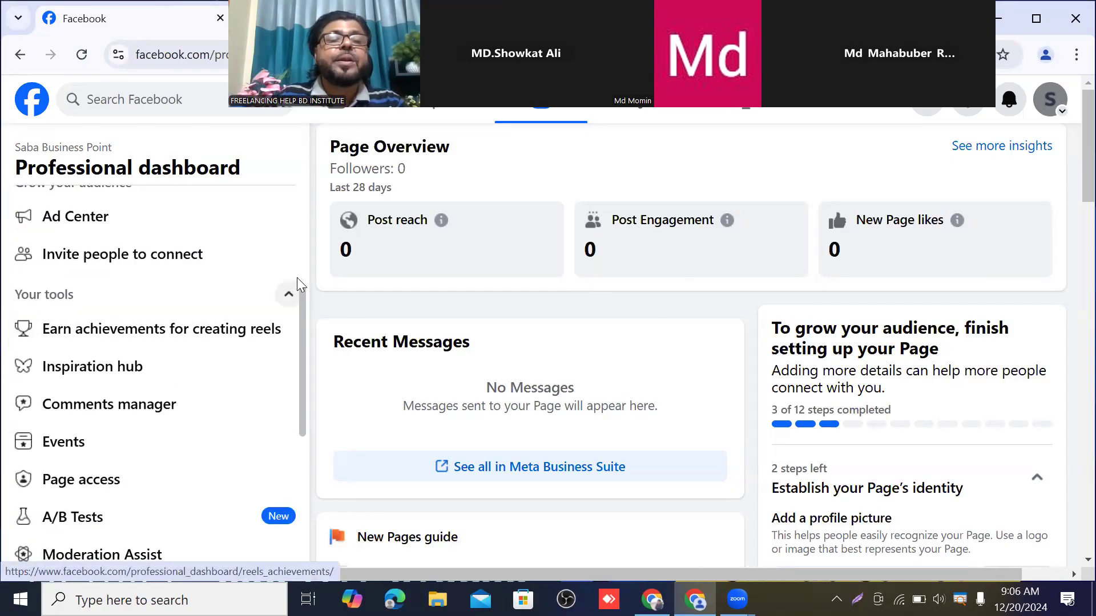
scroll(297, 278, "up", 4)
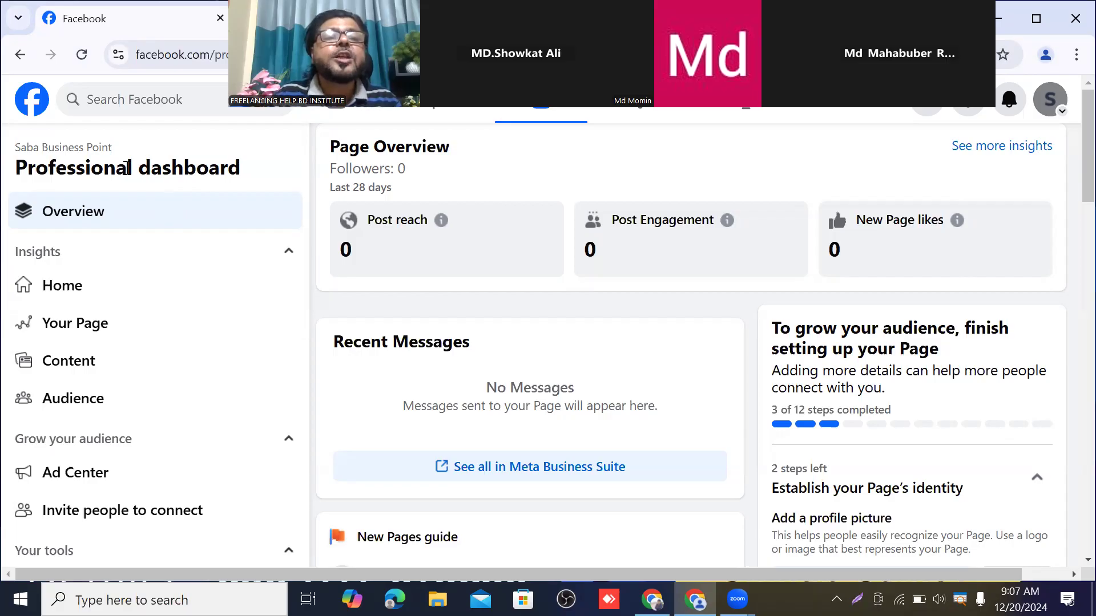
scroll(85, 228, "down", 6)
scroll(88, 255, "down", 3)
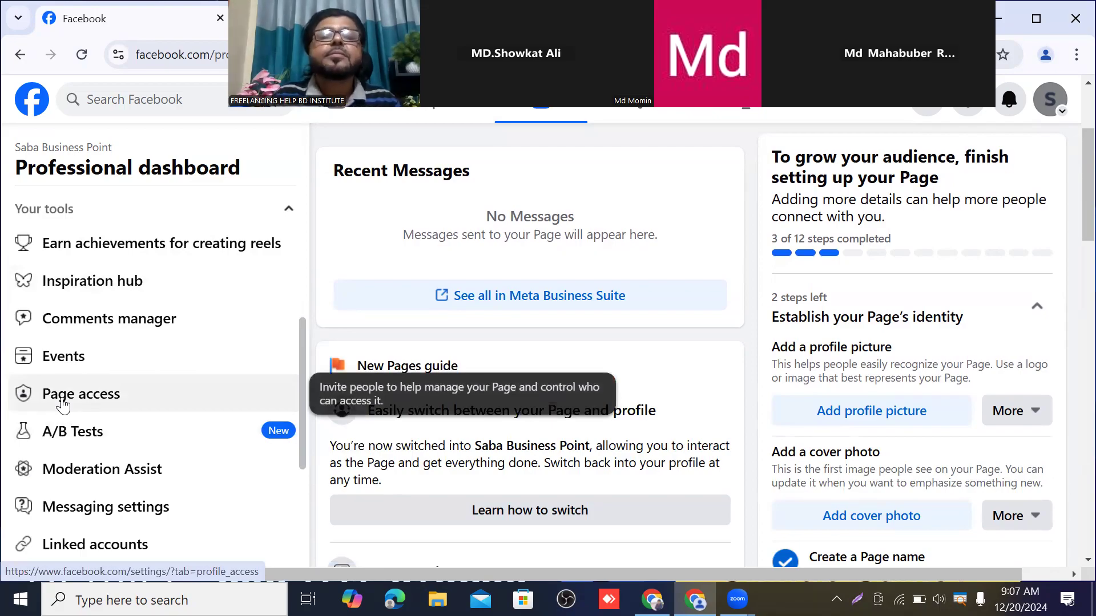
Open Page access from the dashboard's Your tools section
left_click(62, 399)
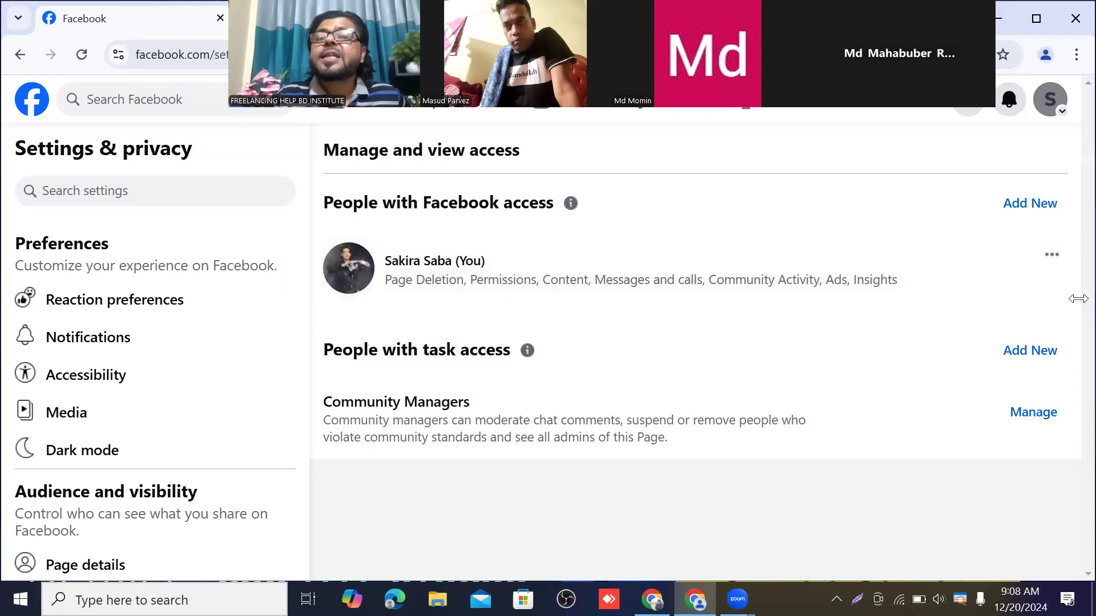
Start adding a new person with Facebook access and get past the explanation screen
left_click(1032, 206)
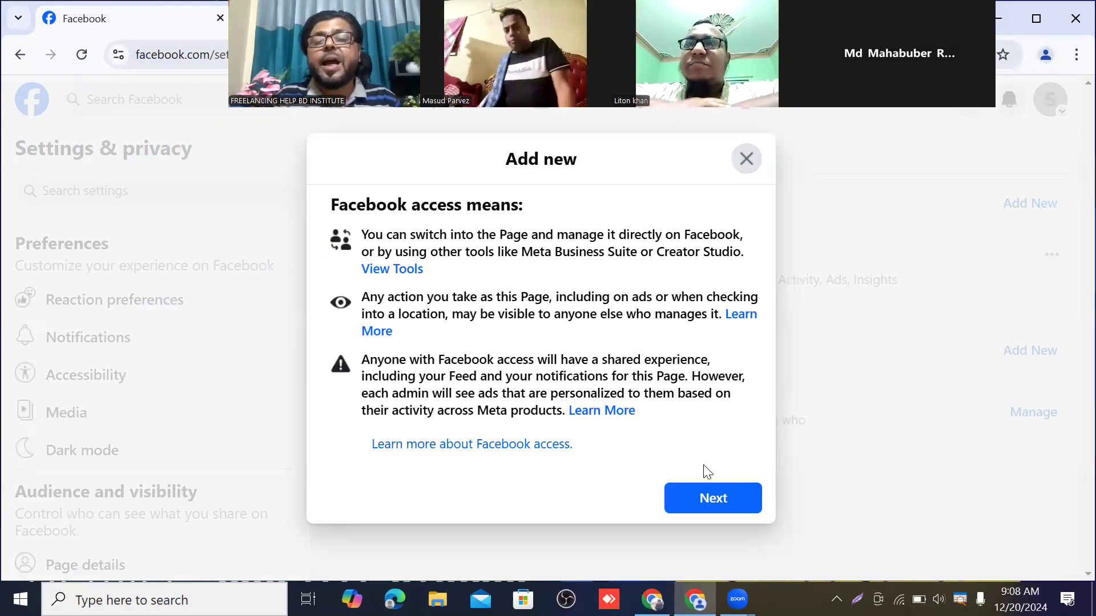
left_click(708, 505)
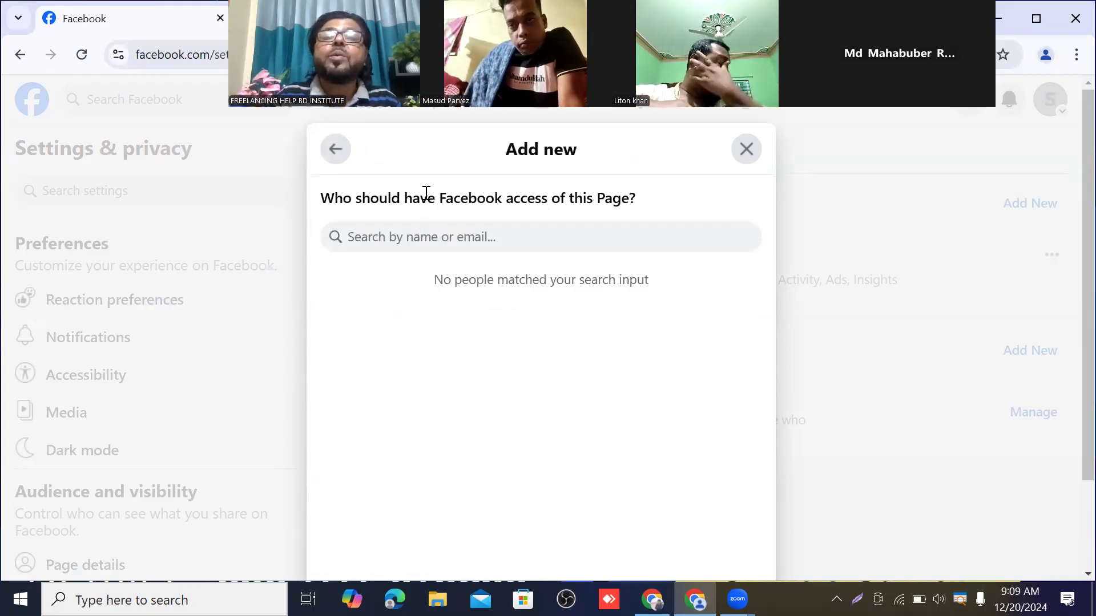
Search by the invitee's full name and scroll through the matching accounts
left_click(391, 241)
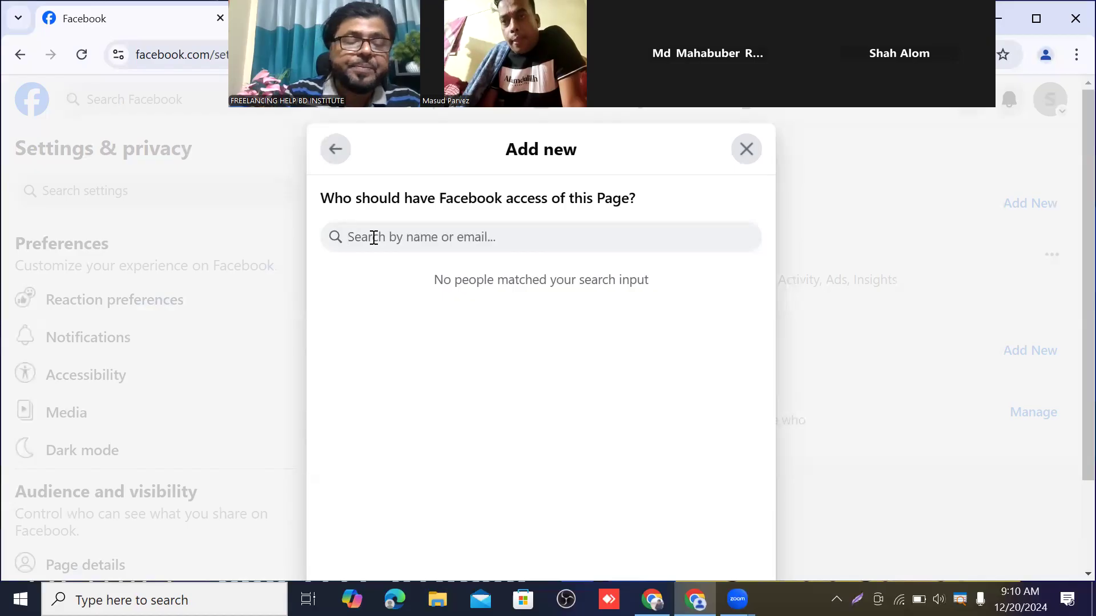
type("Ma")
key("BackSpace")
key("BackSpace")
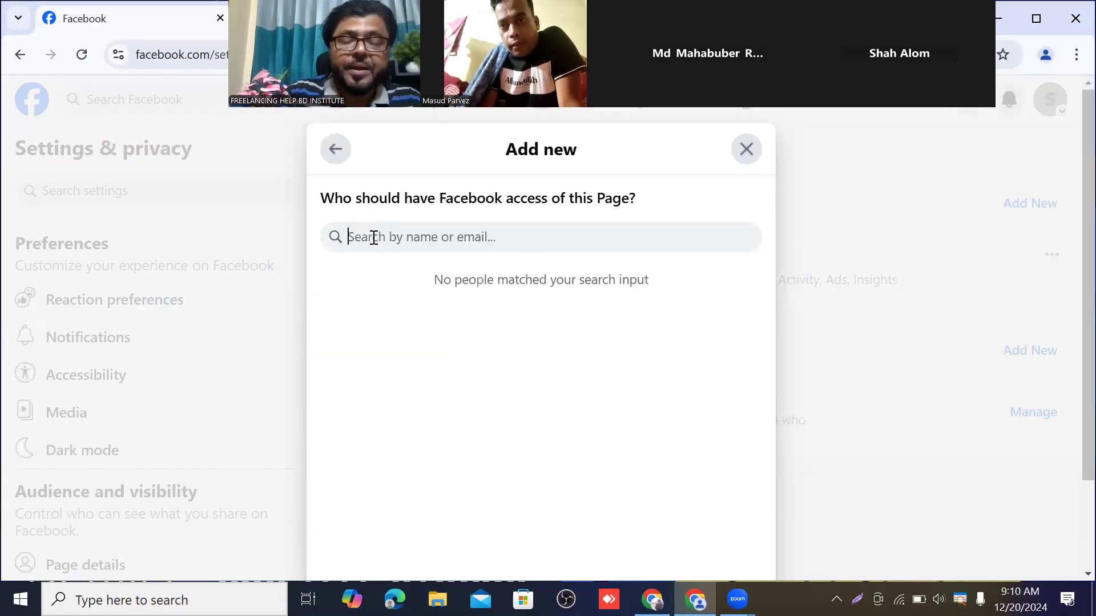
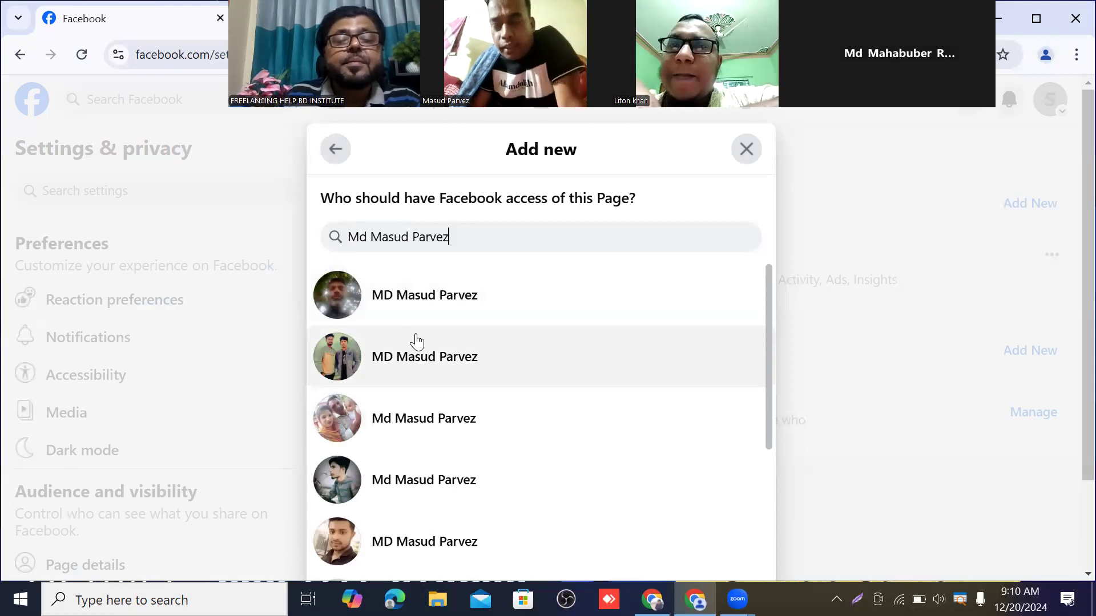
scroll(477, 325, "down", 5)
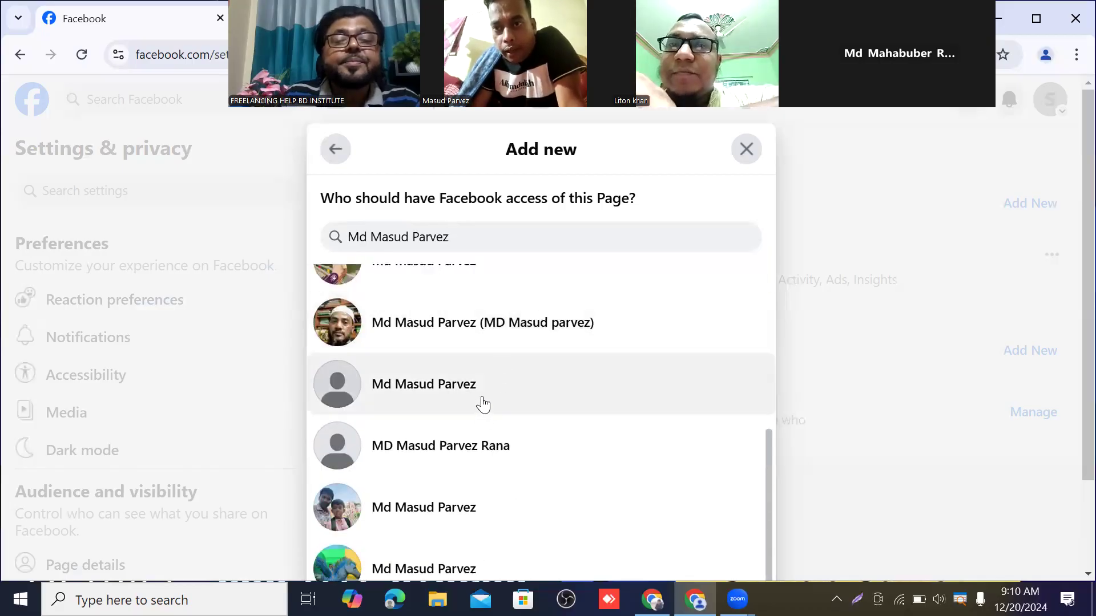
scroll(484, 405, "down", 1)
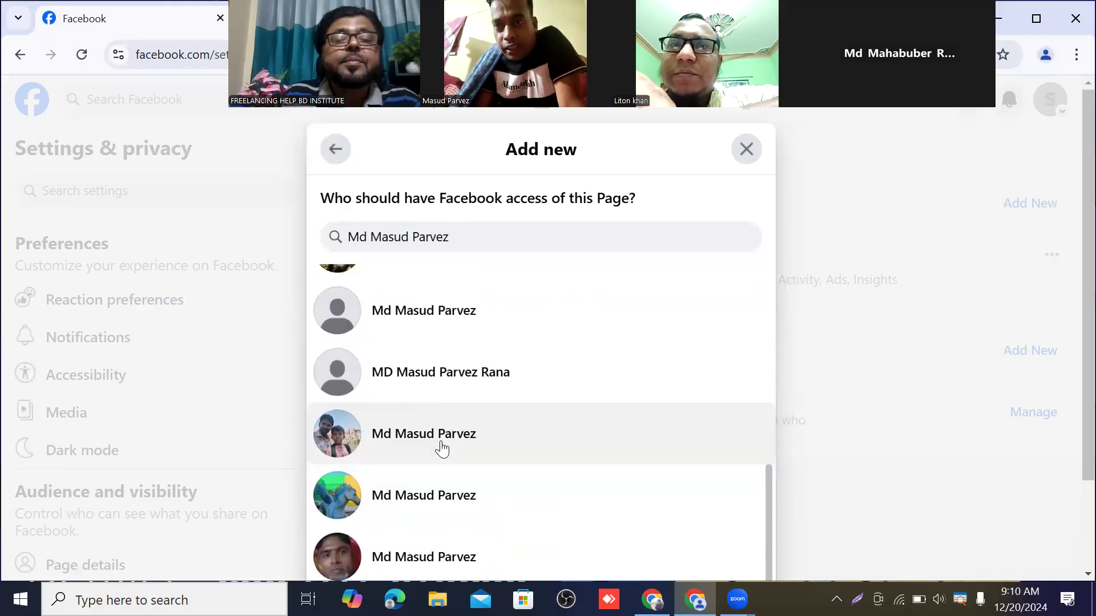
Select the green-avatar account and switch on 'Allow this person to have full control'
left_click(347, 500)
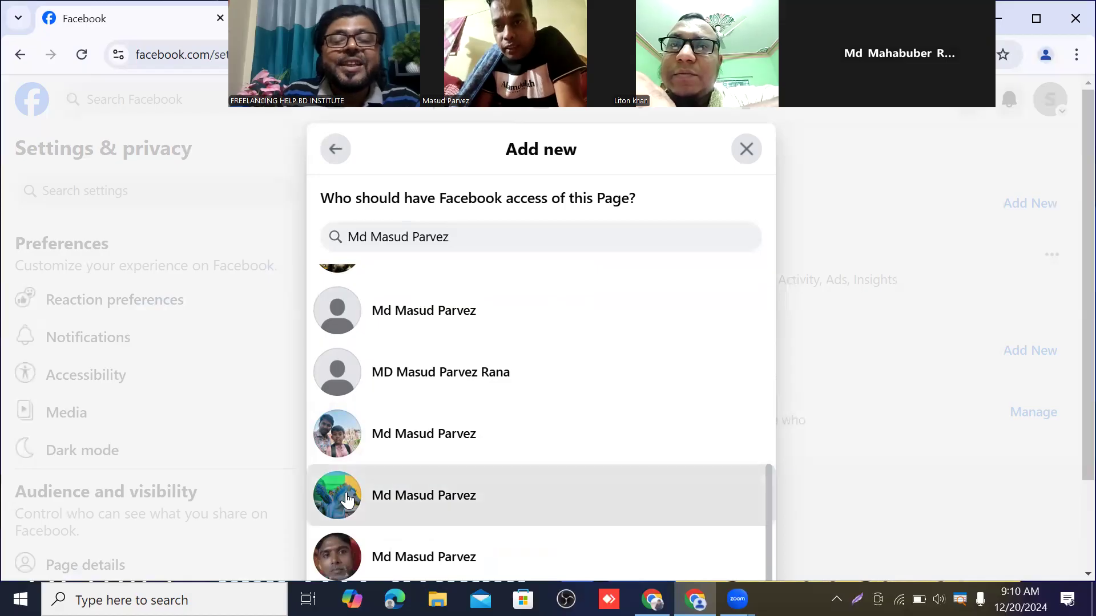
scroll(580, 396, "down", 2)
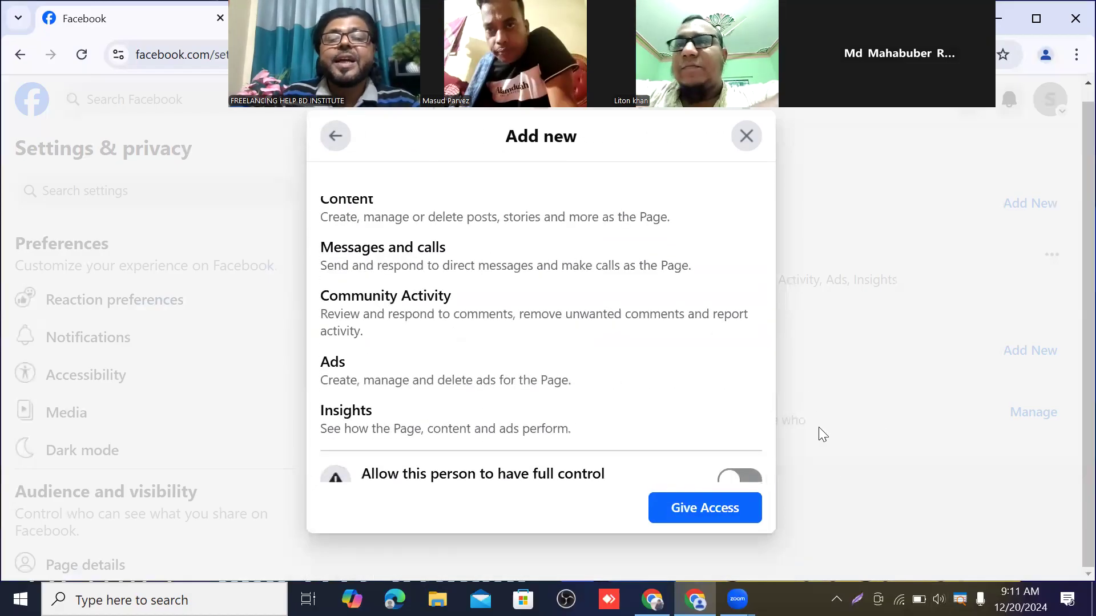
scroll(688, 340, "down", 1)
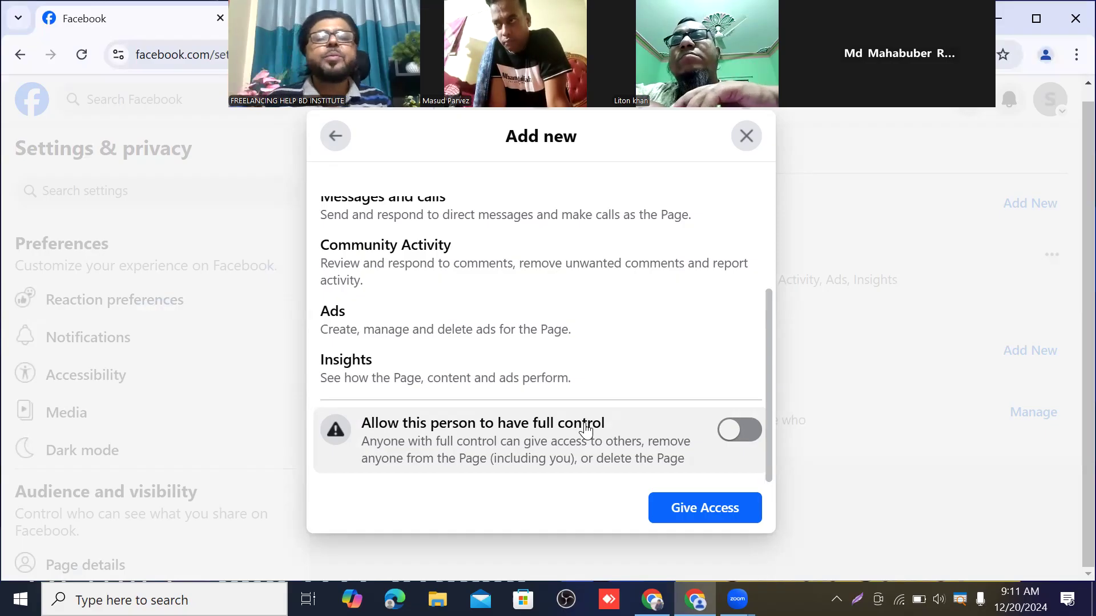
left_click(740, 434)
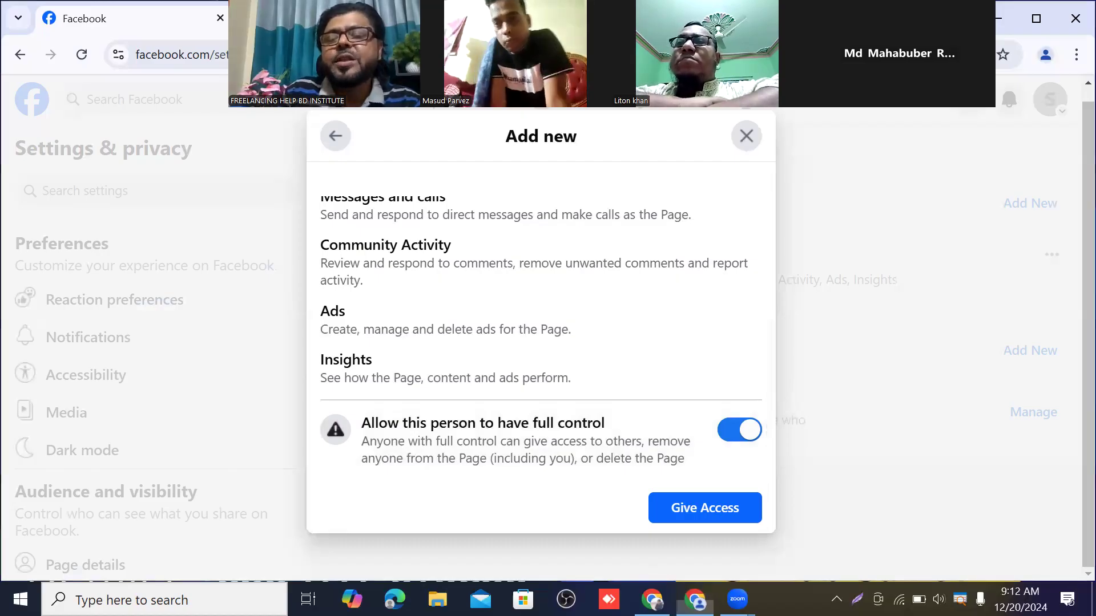
left_click(992, 18)
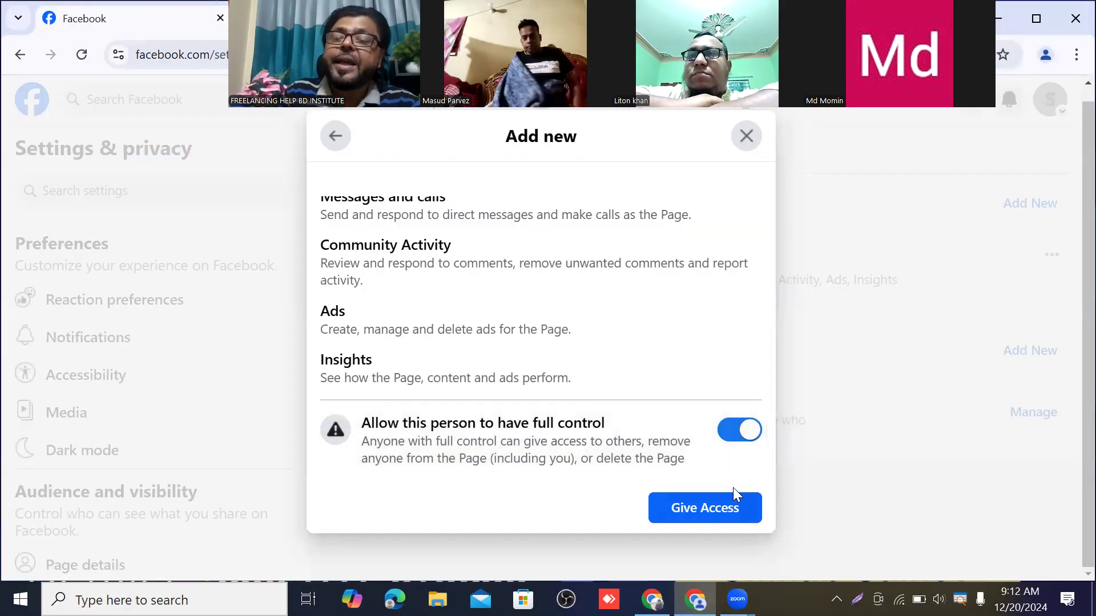
Give Access and confirm with the saved profile password to send the full-control invitation
left_click(704, 510)
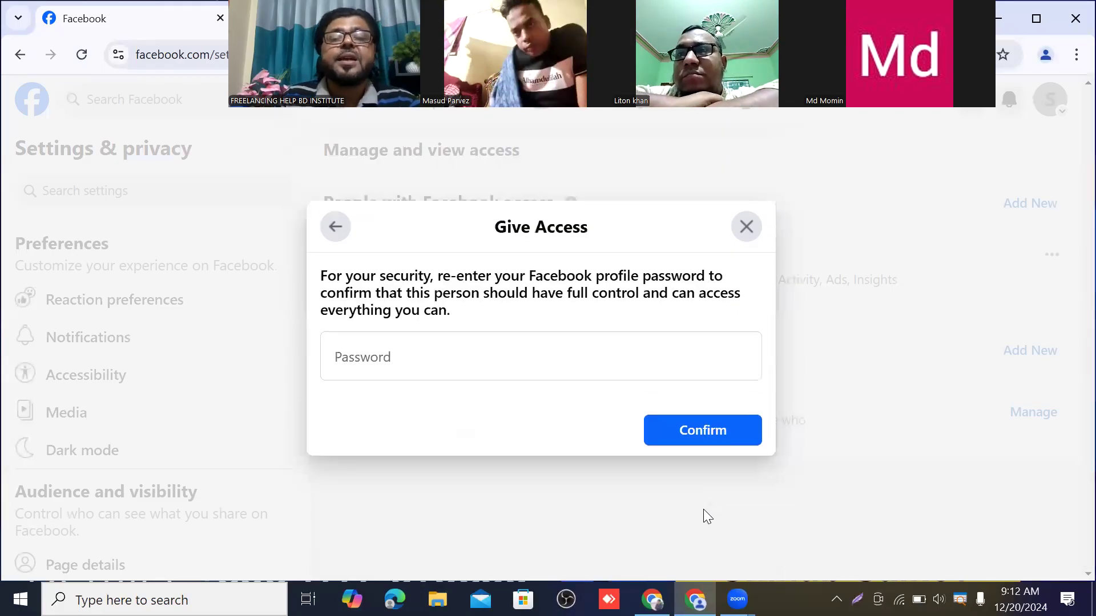
left_click(353, 359)
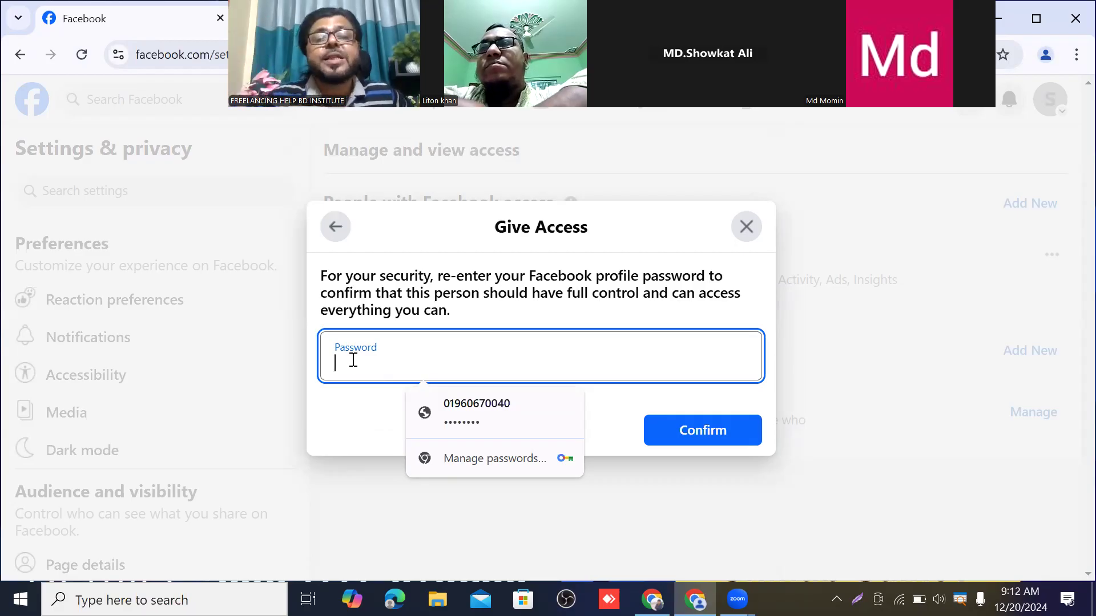
left_click(468, 410)
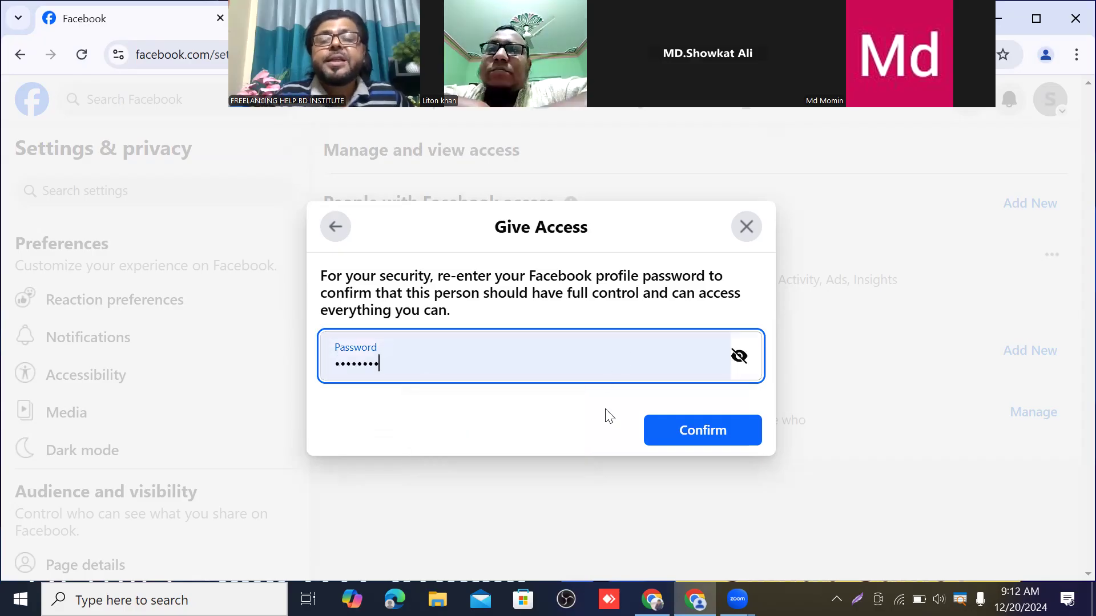
left_click(714, 444)
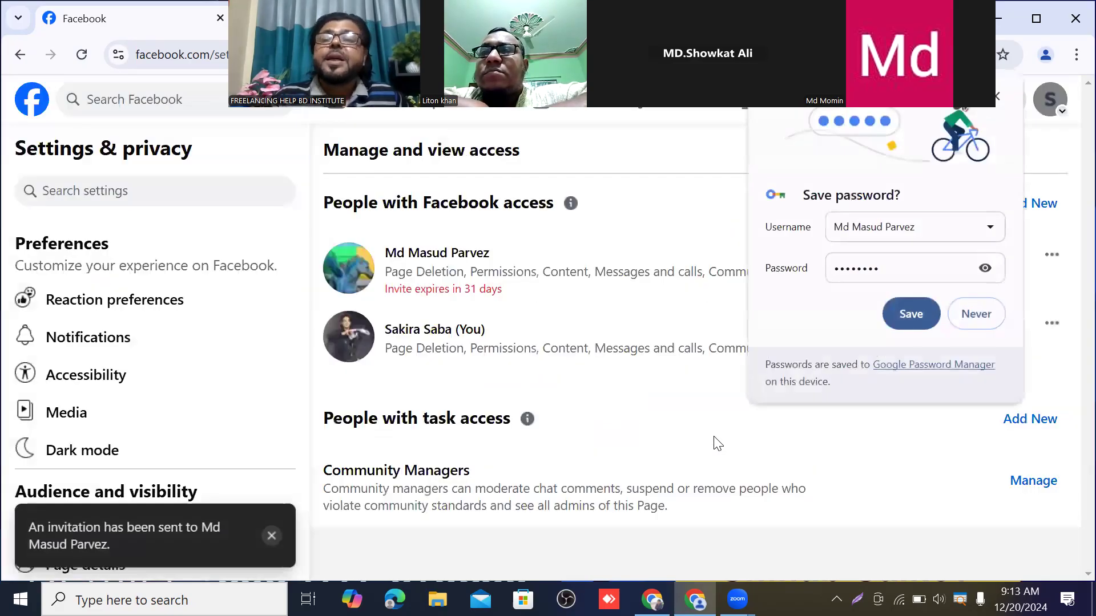
Decline Chrome's password save and reload the Page access list showing the pending invite
left_click(983, 320)
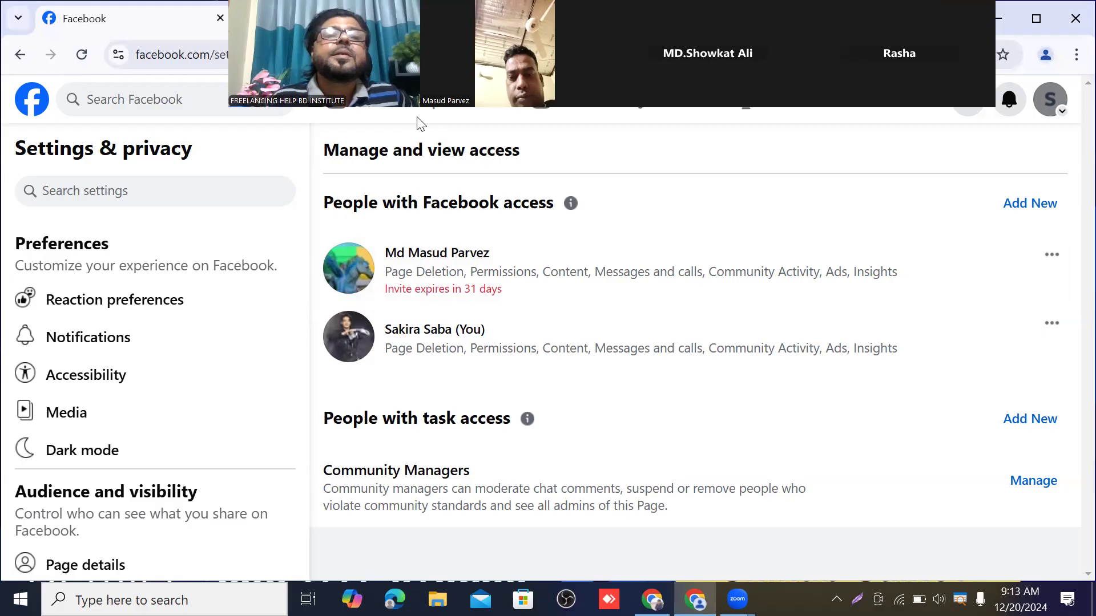
left_click(81, 58)
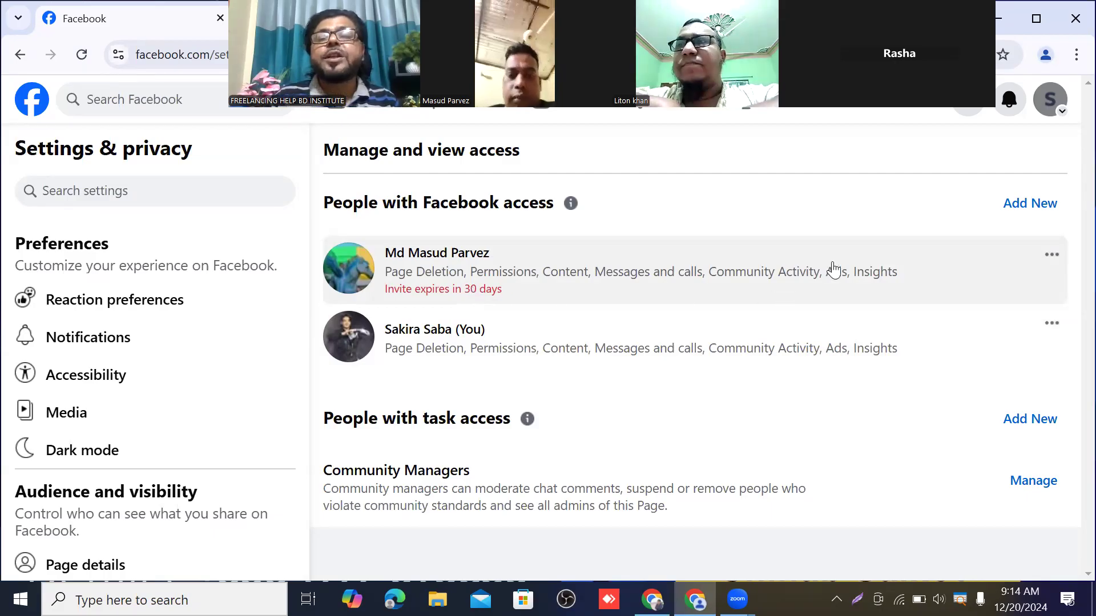
left_click(1053, 257)
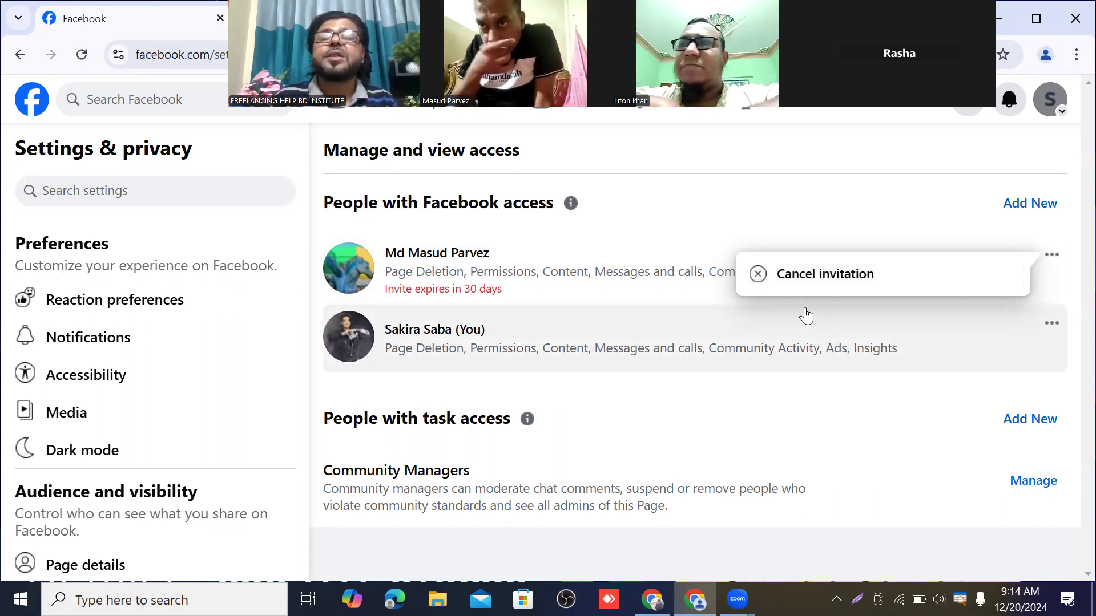
left_click(805, 315)
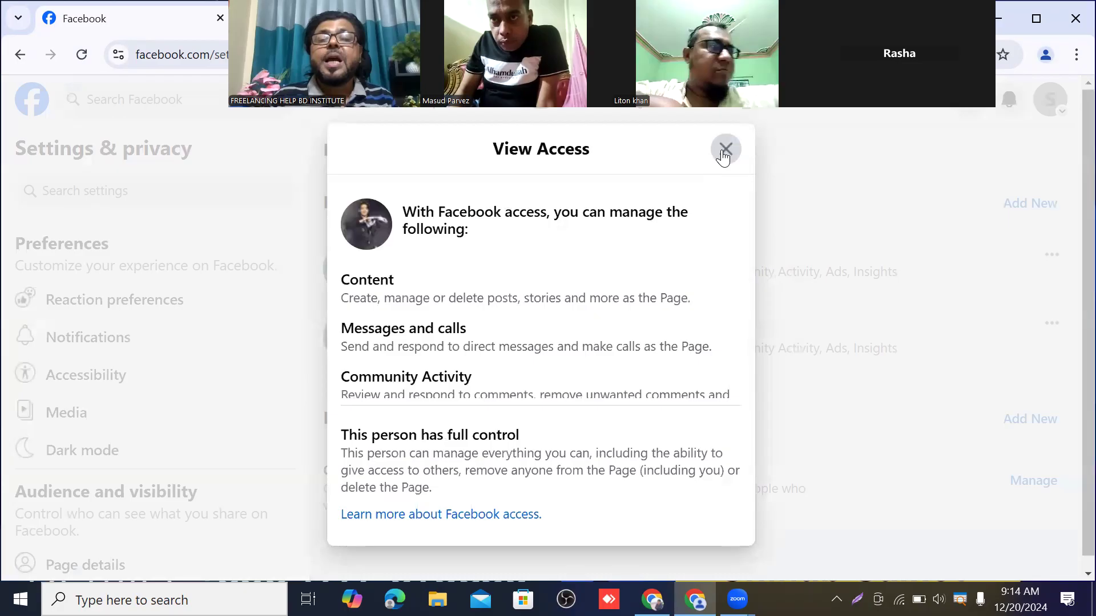
left_click(724, 150)
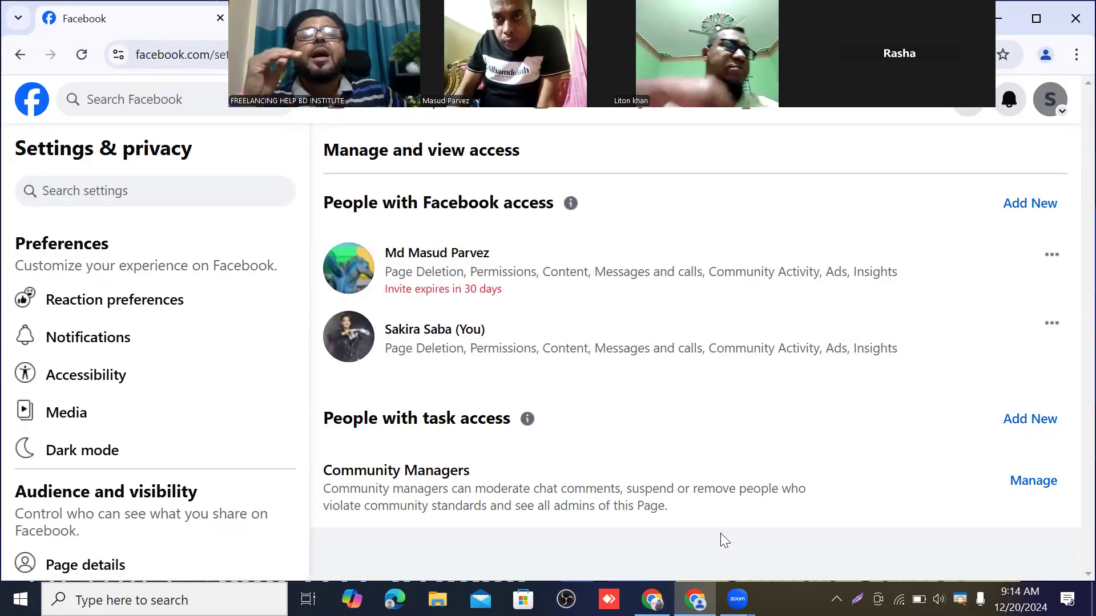